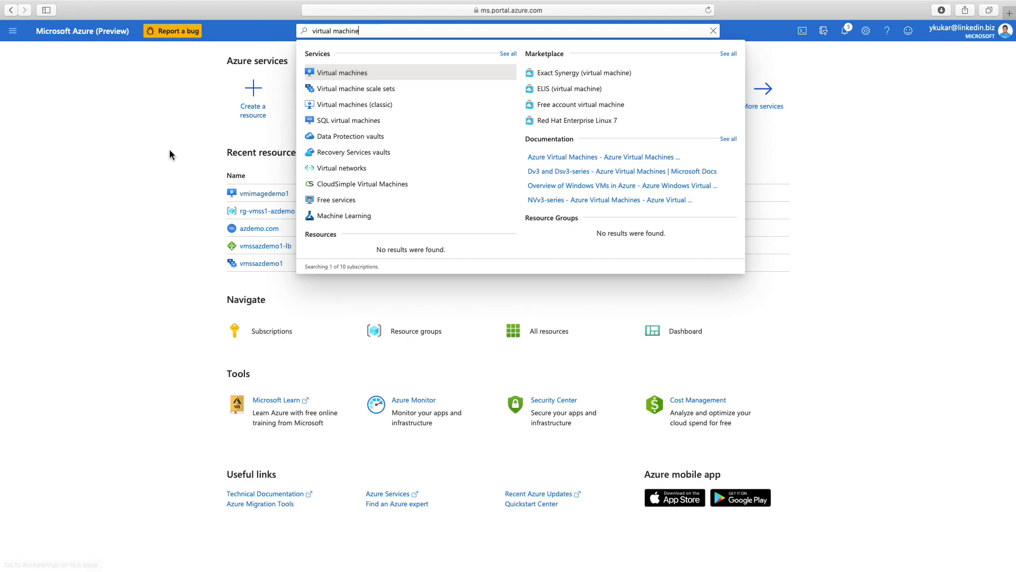
# Step: Open the vmimagedemo1 virtual machine in the rg-vmss1-azdemo resource group
pyautogui.click(363, 185)
pyautogui.click(274, 92)
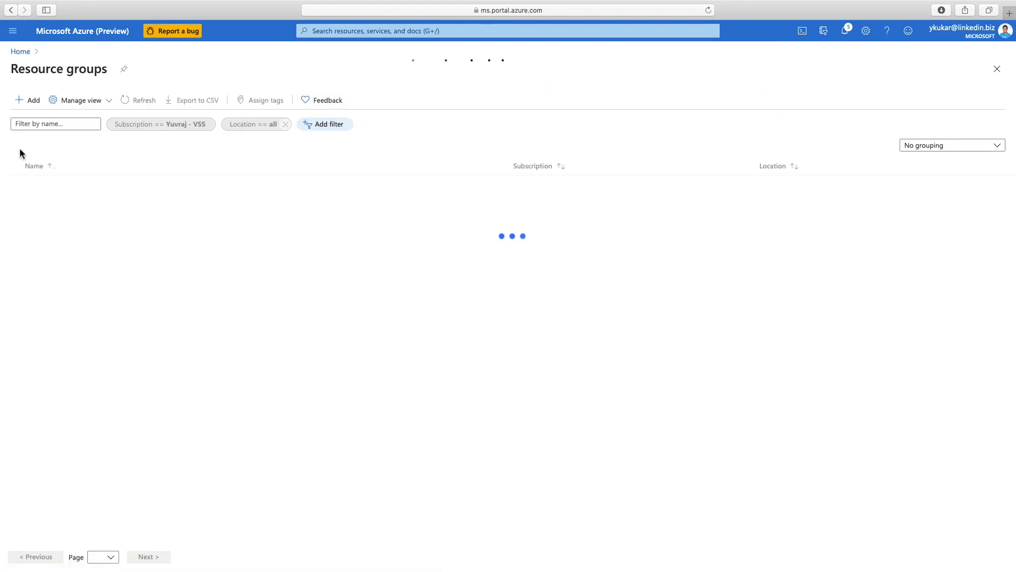
pyautogui.click(74, 219)
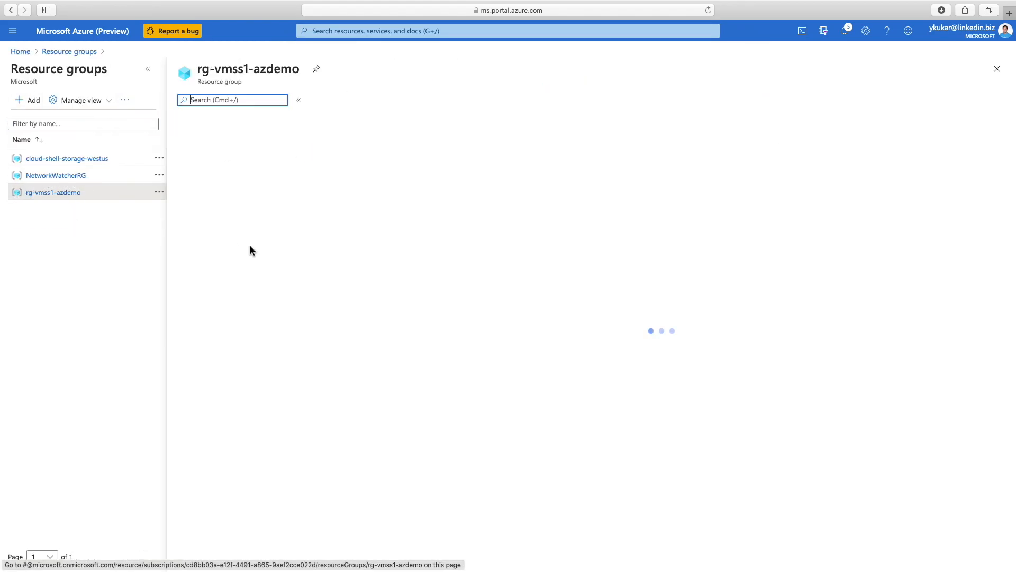
pyautogui.click(941, 211)
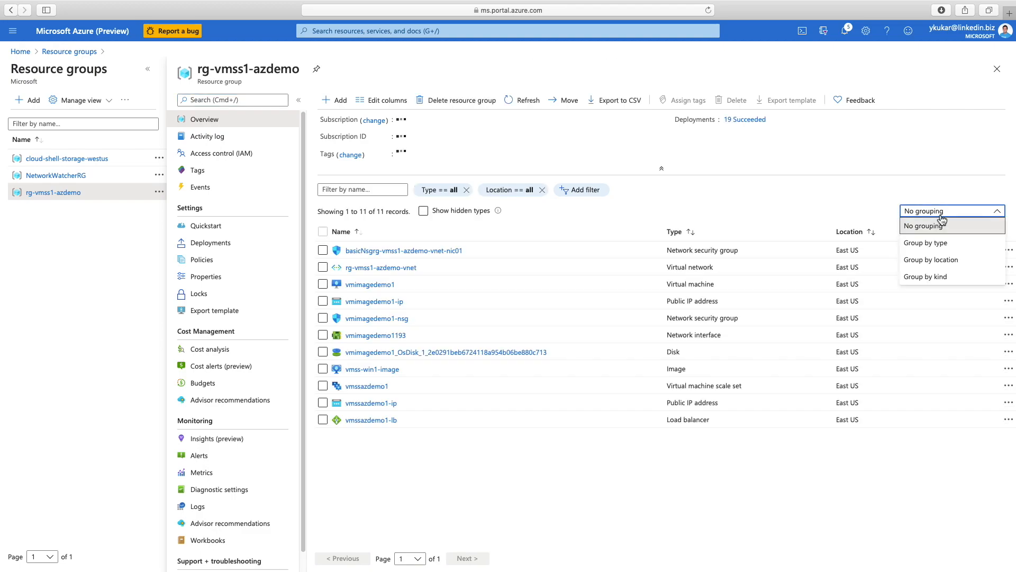
pyautogui.click(372, 286)
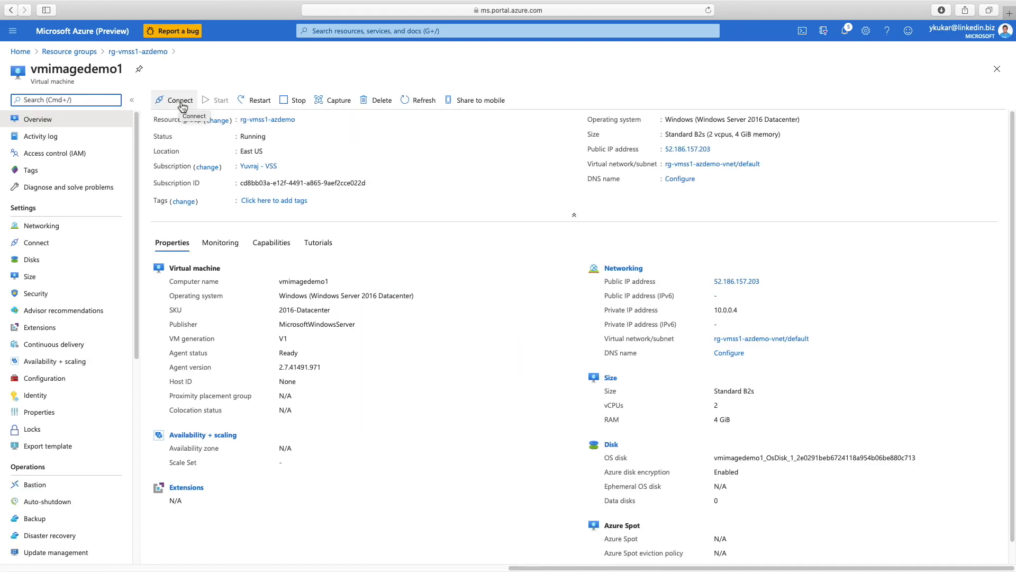
# Step: Download the RDP file for connecting to vmimagedemo1 through its public IP address on port 3389
pyautogui.click(181, 103)
pyautogui.click(176, 116)
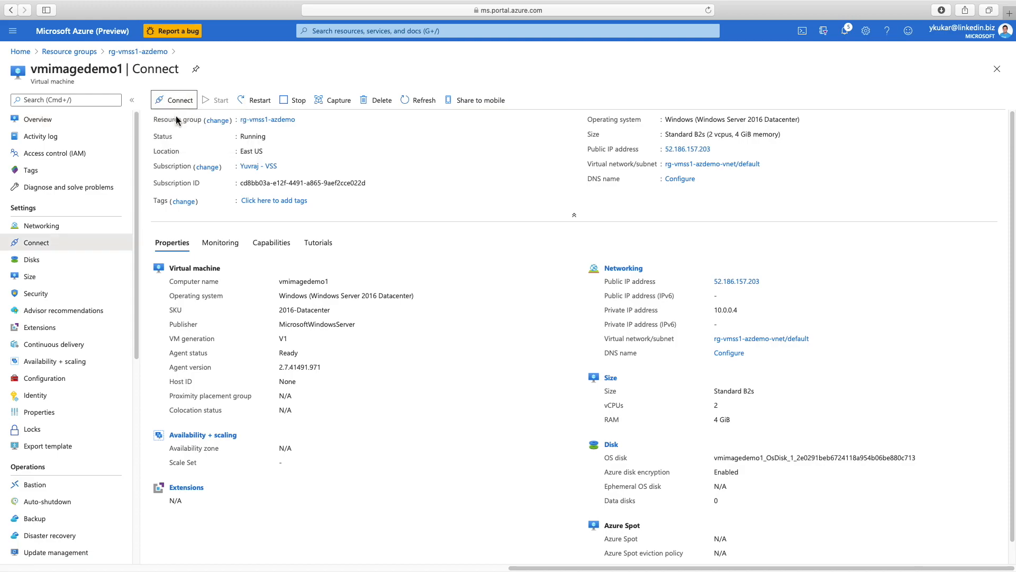
pyautogui.click(200, 267)
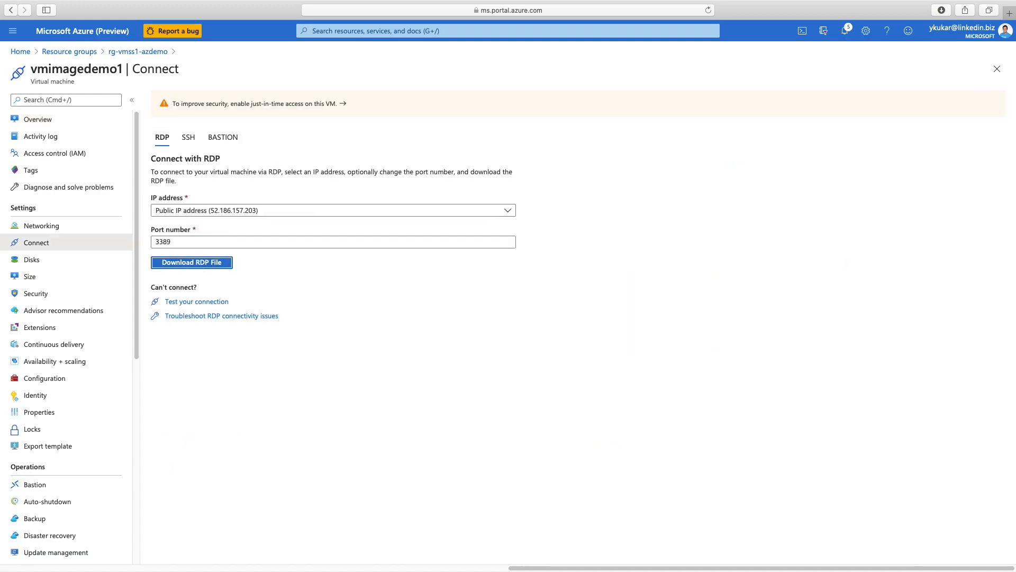
pyautogui.click(397, 64)
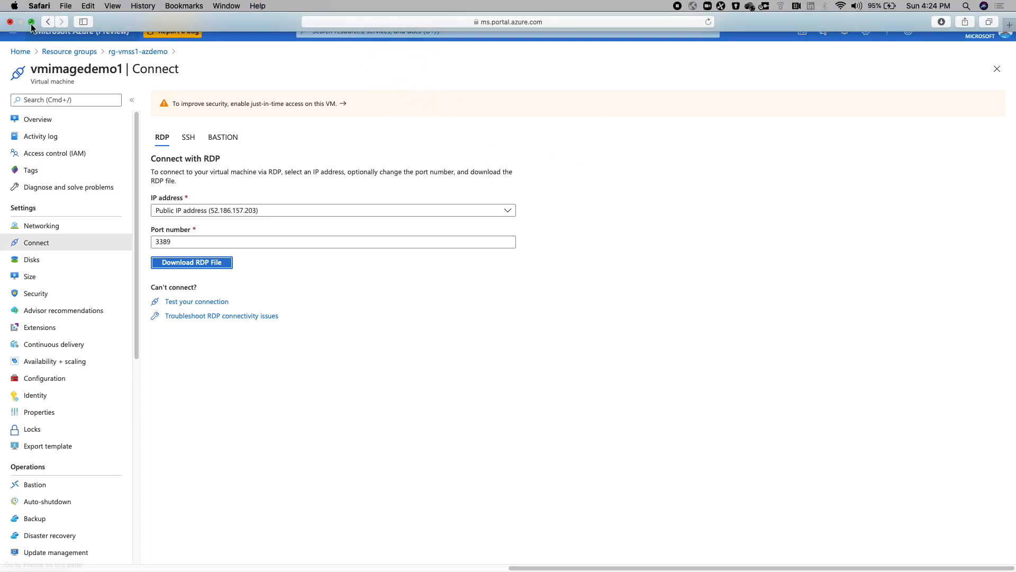
# Step: Switch to the vmimagedemo1 session in Microsoft Remote Desktop at full screen and allow network discovery
pyautogui.click(32, 22)
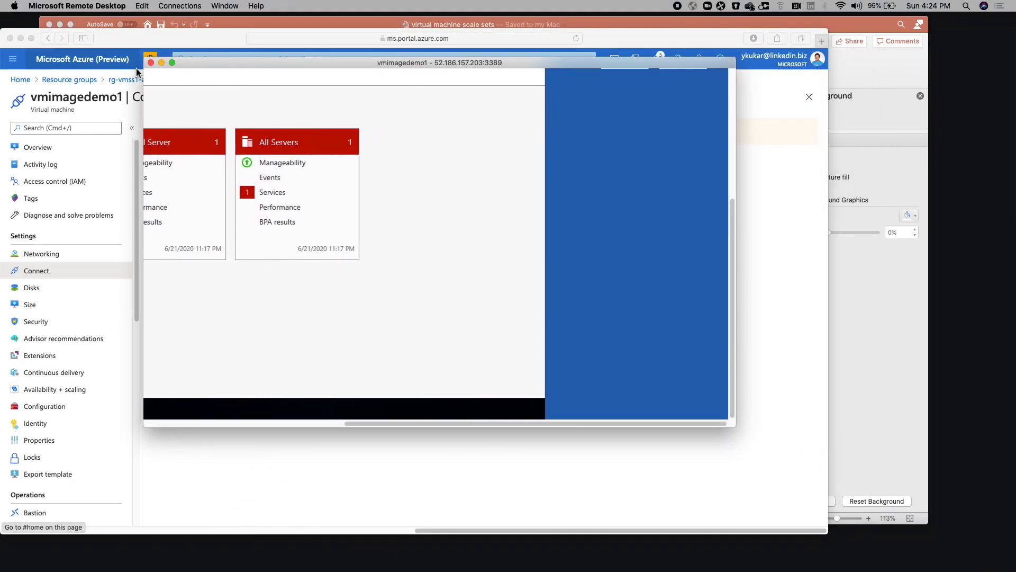
pyautogui.click(172, 63)
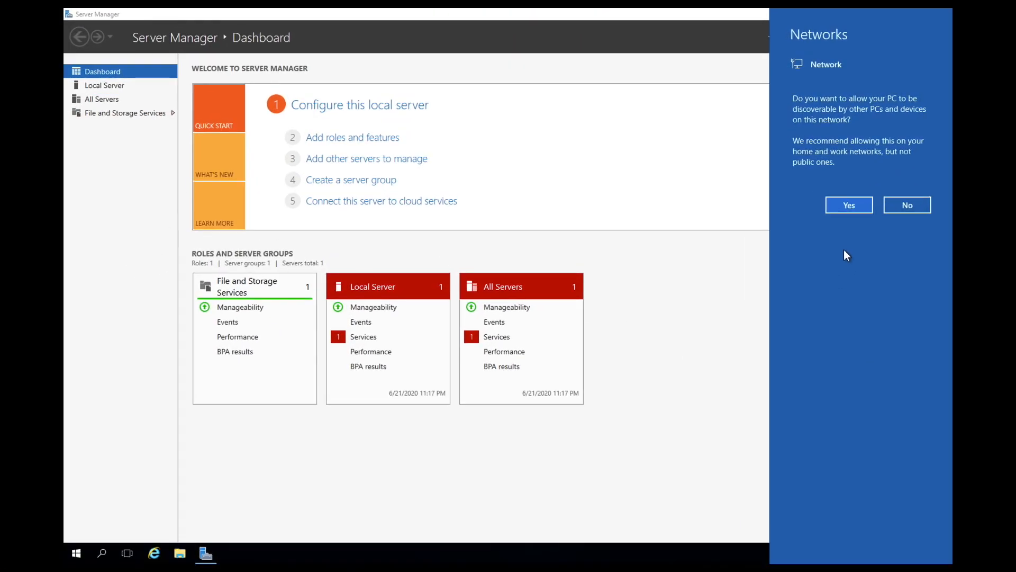
pyautogui.click(847, 205)
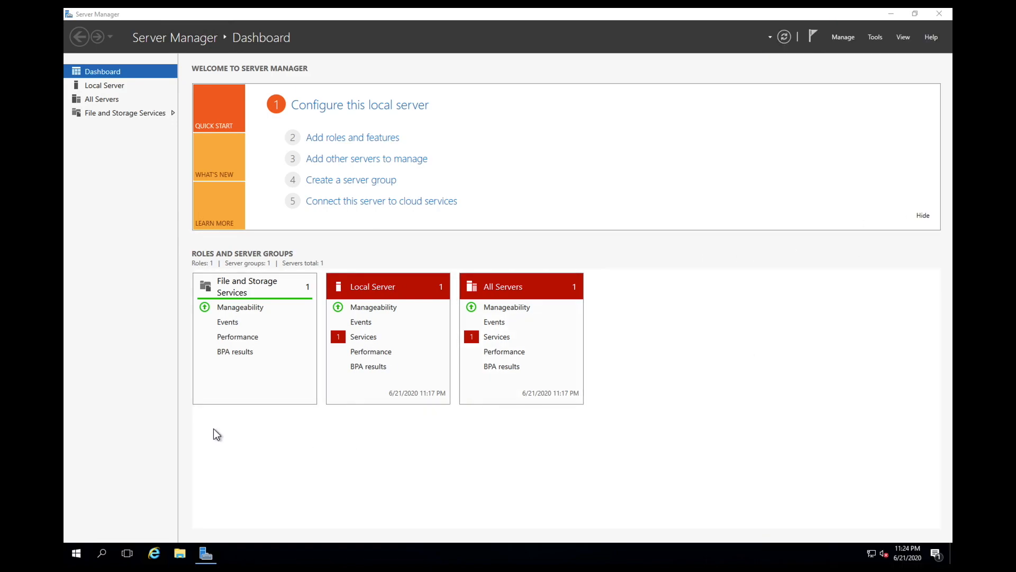
# Step: Search Windows for cmd and open the Command Prompt on the remote server
pyautogui.click(103, 554)
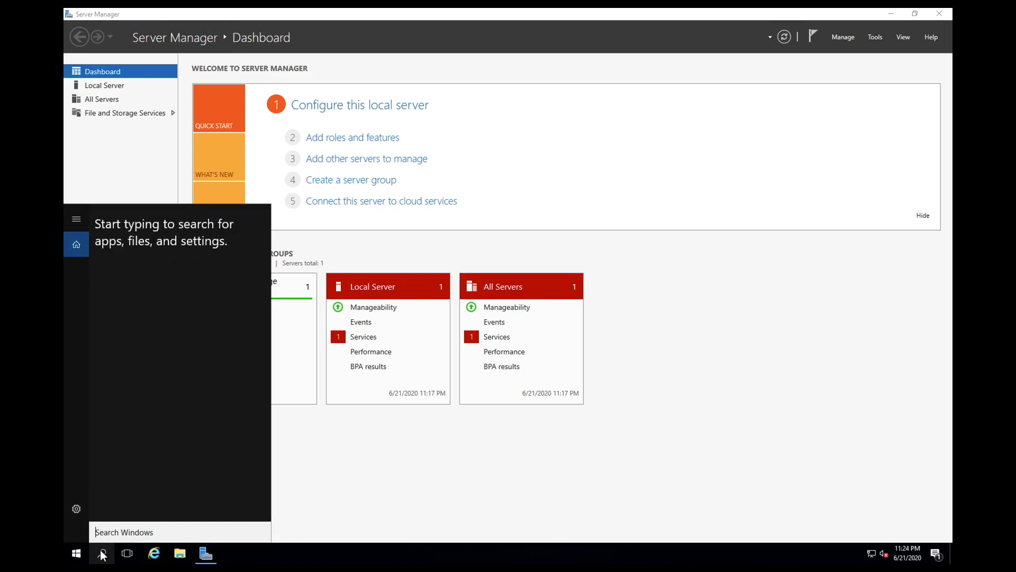
pyautogui.write('cm')
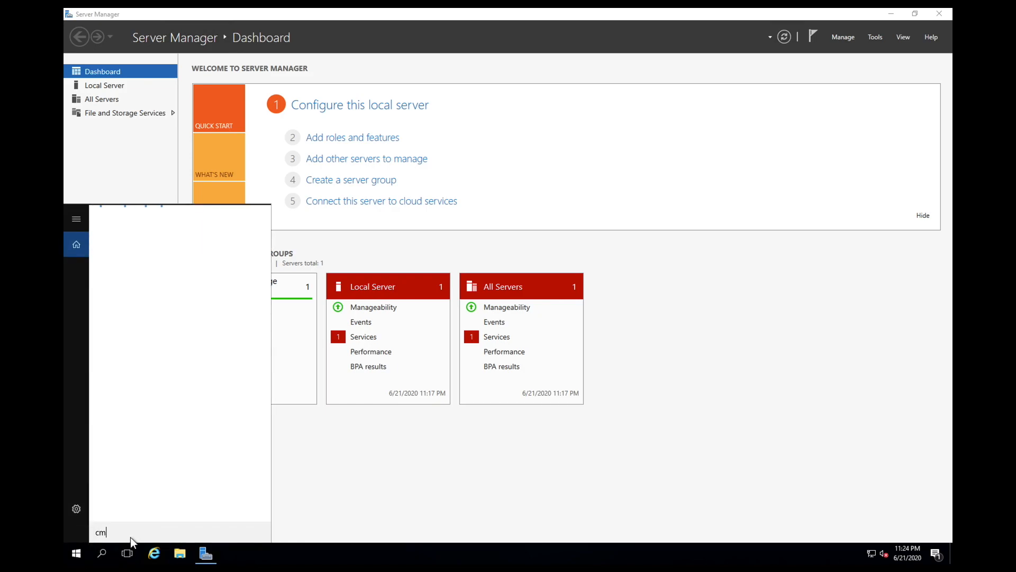
pyautogui.write('d')
pyautogui.press('Return')
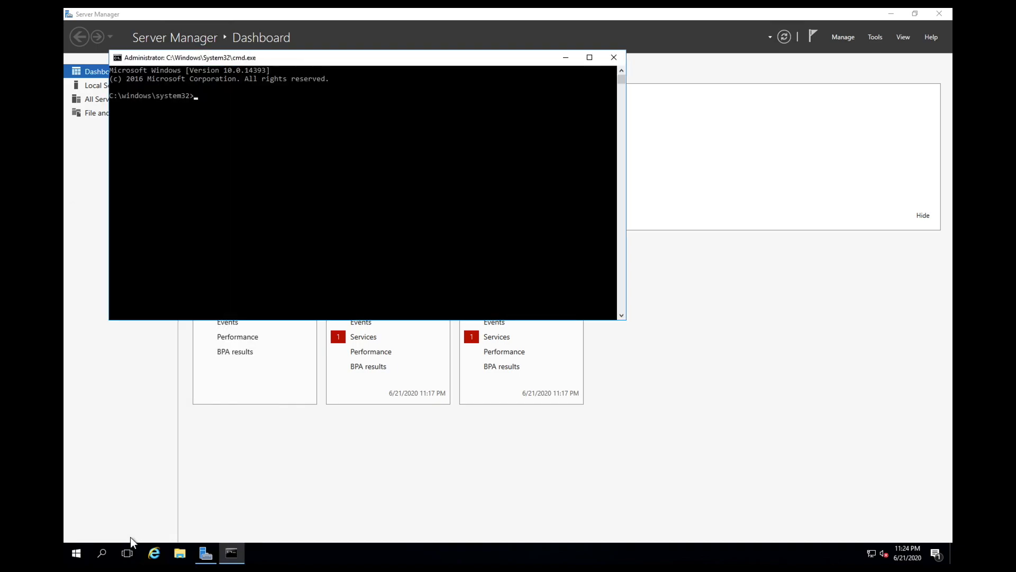
# Step: Try to change the directory with the command cd:\windows\system32\
pyautogui.write('cd:\\')
pyautogui.write('windo')
pyautogui.write('ws\\sys')
pyautogui.write('tem')
pyautogui.write('32')
pyautogui.write('\\syspr')
pyautogui.press('BackSpace')
pyautogui.press('BackSpace')
pyautogui.press('BackSpace')
pyautogui.press('BackSpace')
pyautogui.press('BackSpace')
pyautogui.press('Return')
# Step: Change the directory to c:\windows\system32\sysprep and list its contents with dir
pyautogui.write('cd')
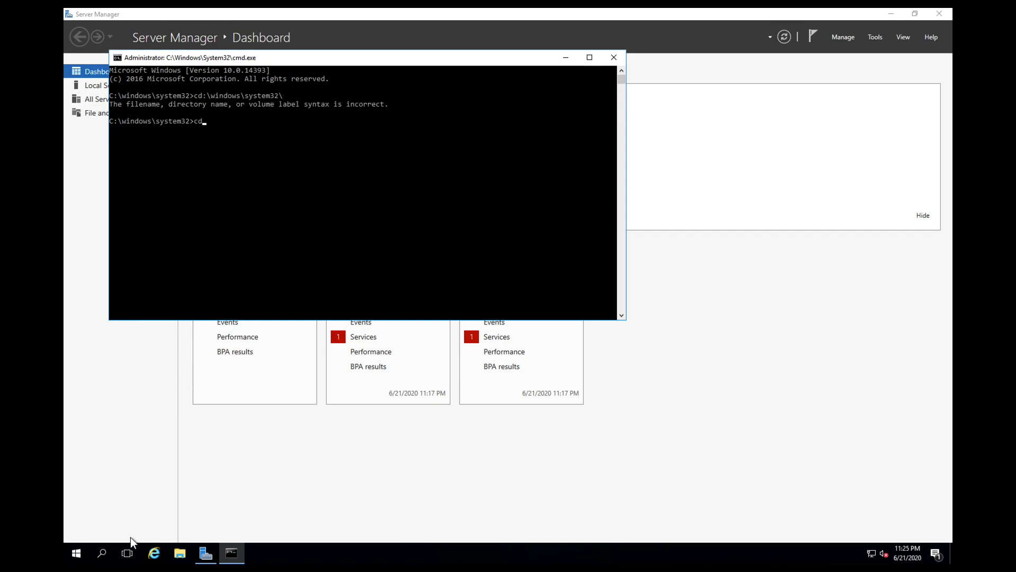
pyautogui.write(' c:\\windows\\system32\\sysprep')
pyautogui.press('Return')
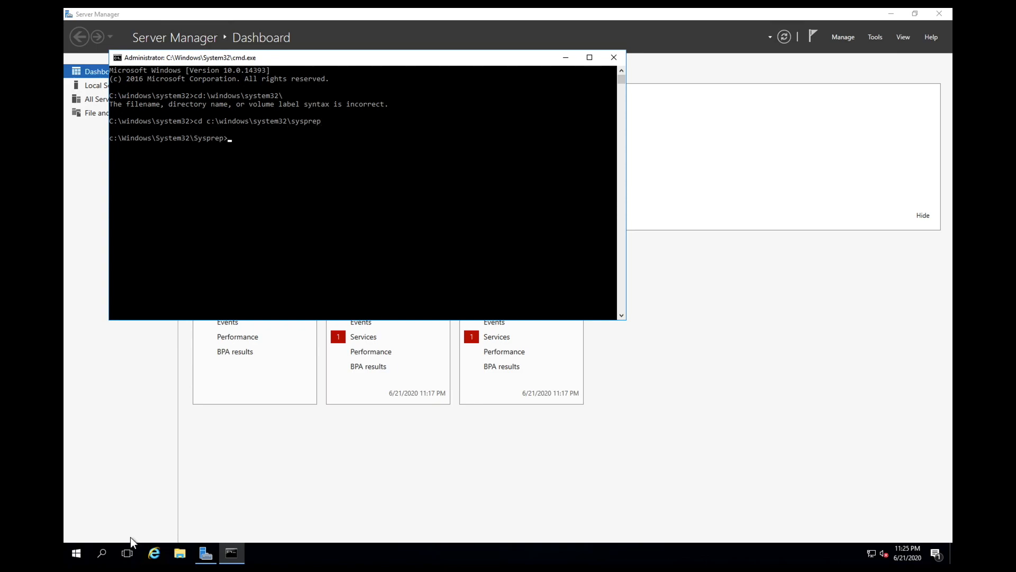
pyautogui.write('dir')
pyautogui.press('Return')
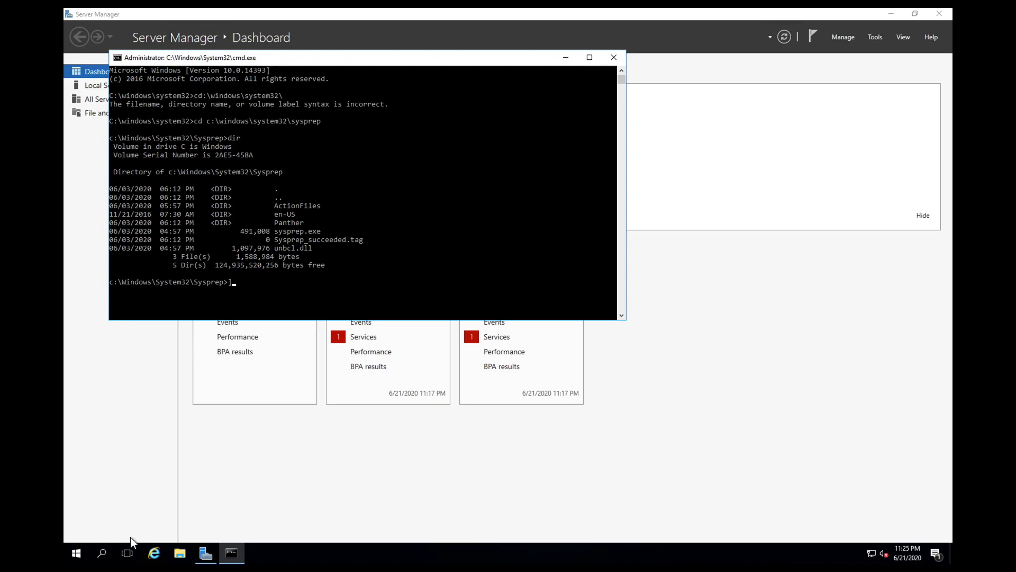
# Step: Run sysprep.exe from the Sysprep directory to open the System Preparation Tool
pyautogui.write(']sysprep.exe')
pyautogui.press('Return')
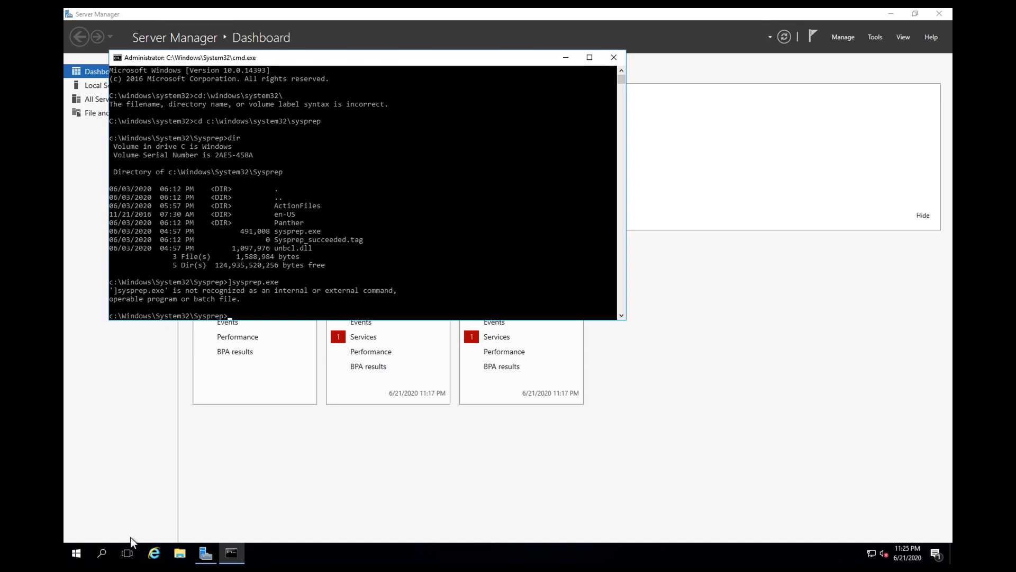
pyautogui.press('Up')
pyautogui.press('Left')
pyautogui.press('BackSpace')
pyautogui.press('Return')
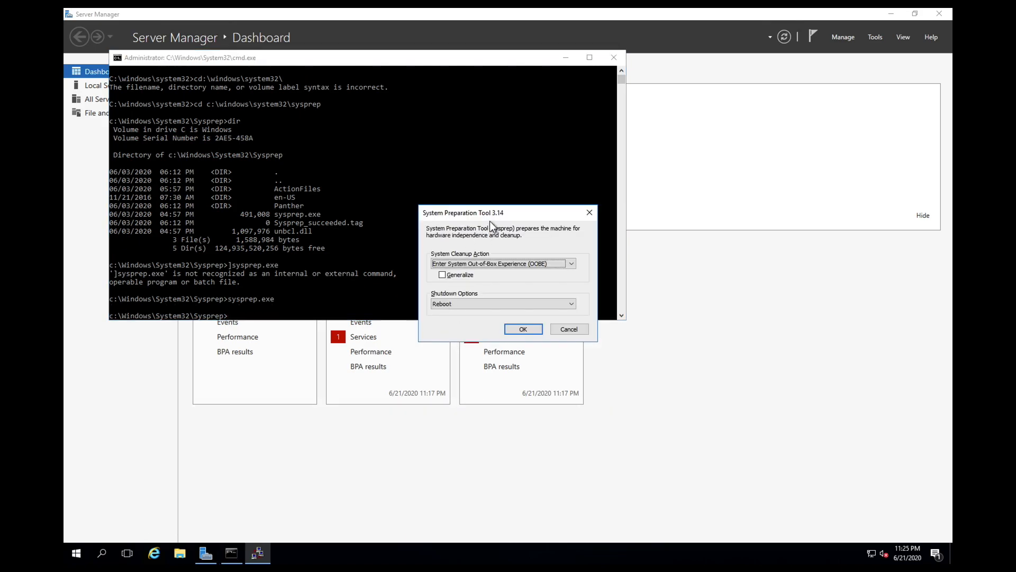
pyautogui.moveTo(490, 218); pyautogui.dragTo(386, 89)
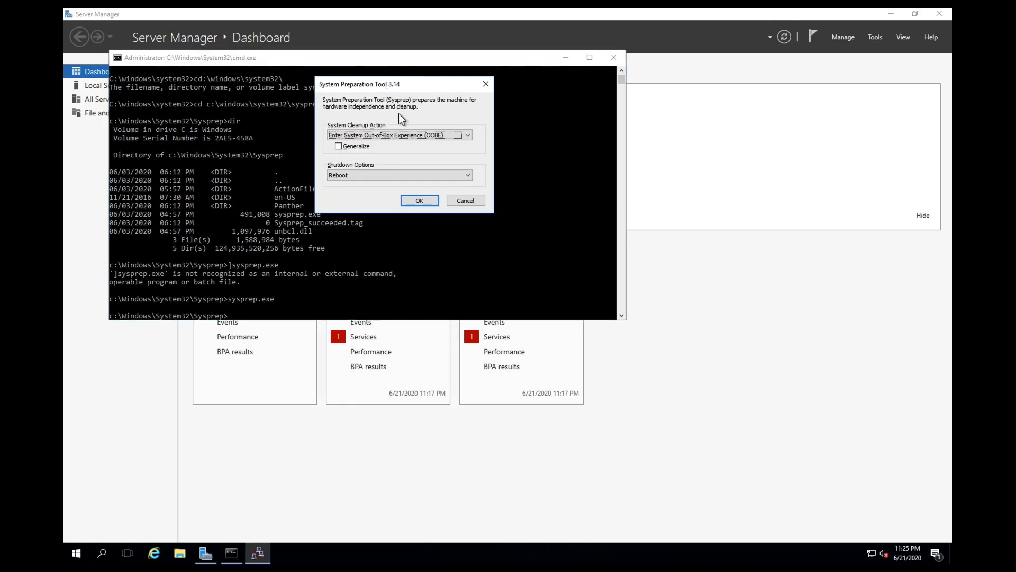
pyautogui.click(342, 147)
pyautogui.click(390, 176)
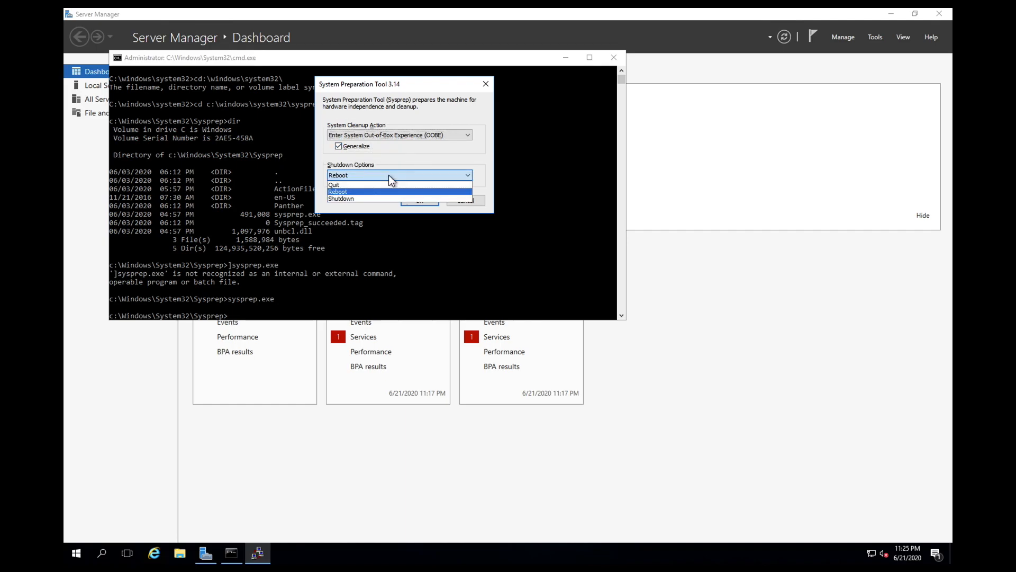
pyautogui.click(369, 199)
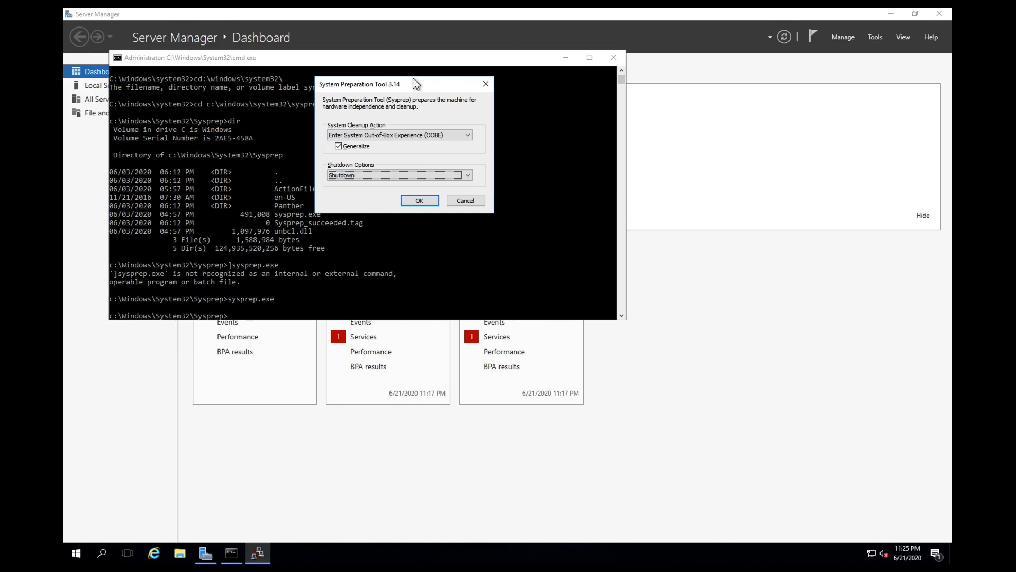
pyautogui.moveTo(413, 79); pyautogui.dragTo(452, 104)
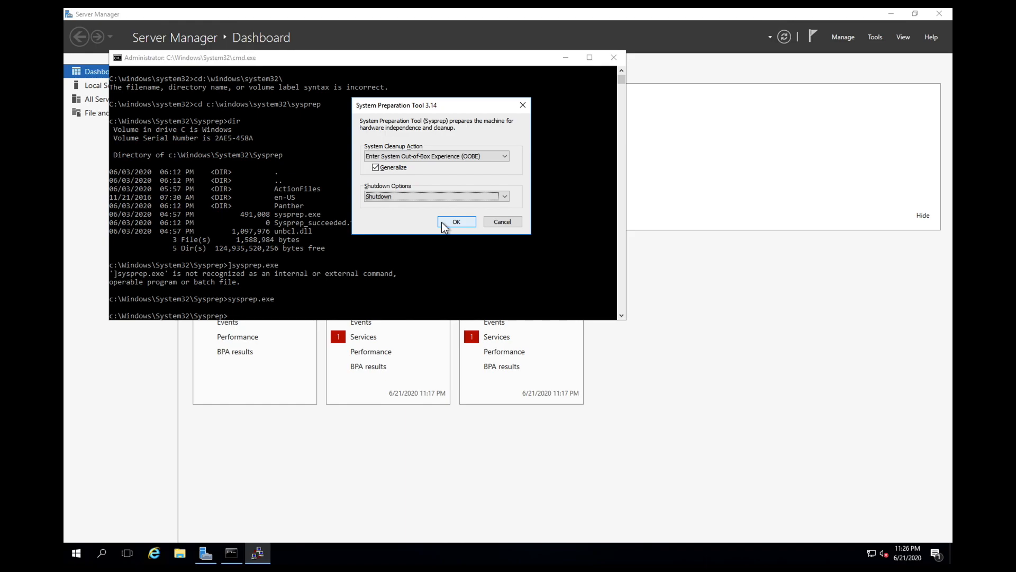
pyautogui.click(500, 225)
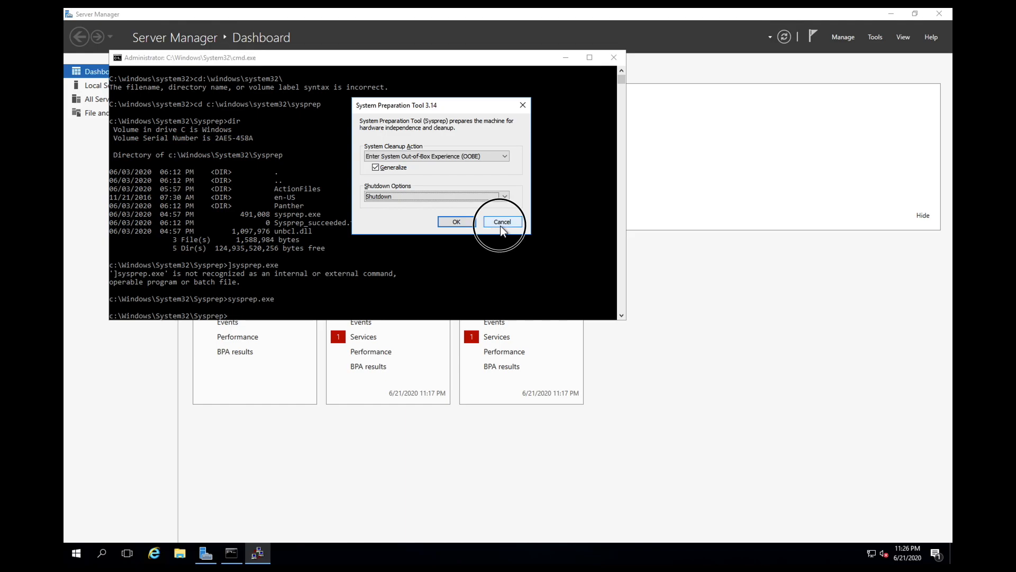
# Step: Try to shut down the remote server from Windows with the reason Other (Unplanned)
pyautogui.rightClick(76, 553)
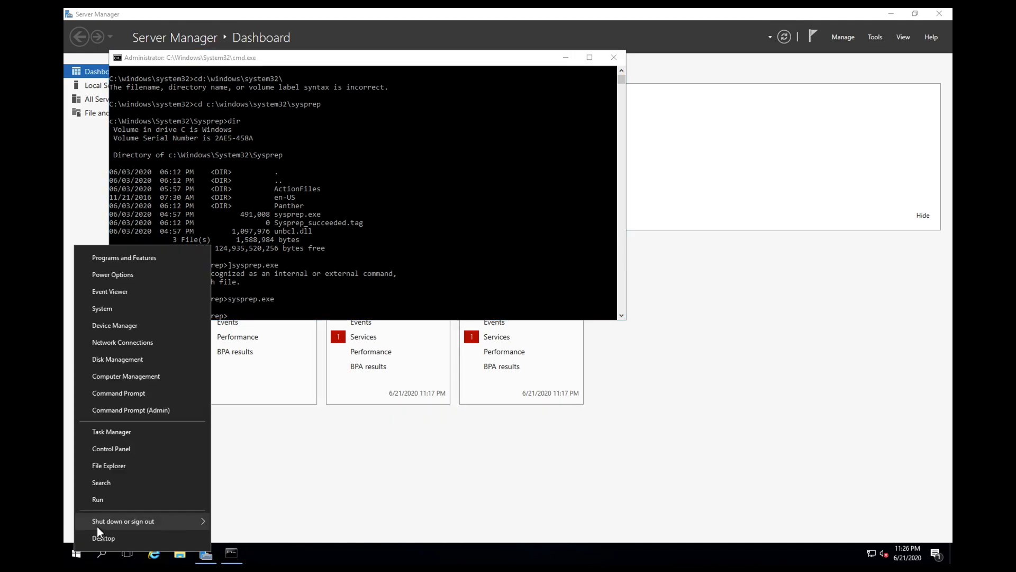
pyautogui.moveTo(116, 521)
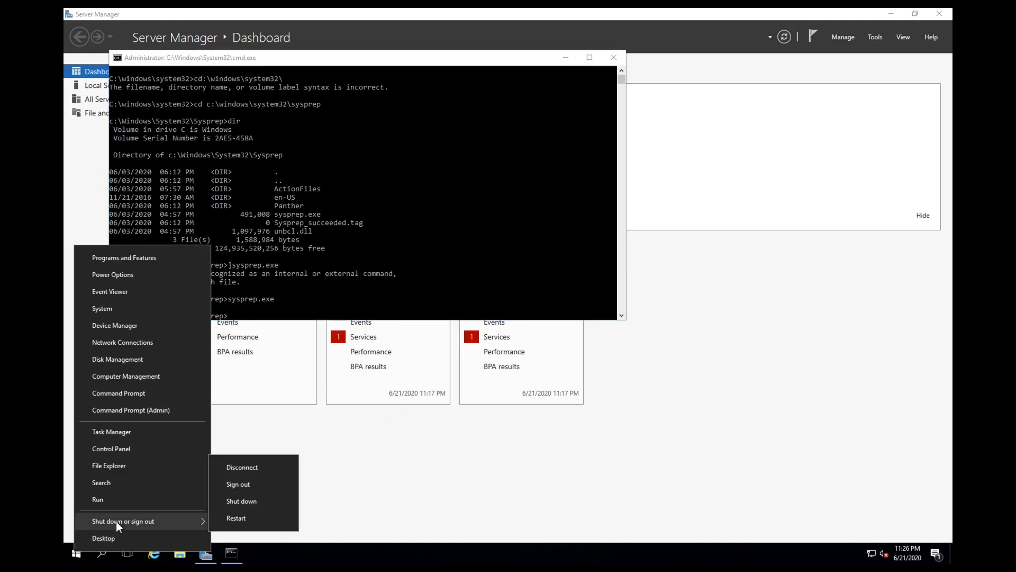
pyautogui.click(230, 506)
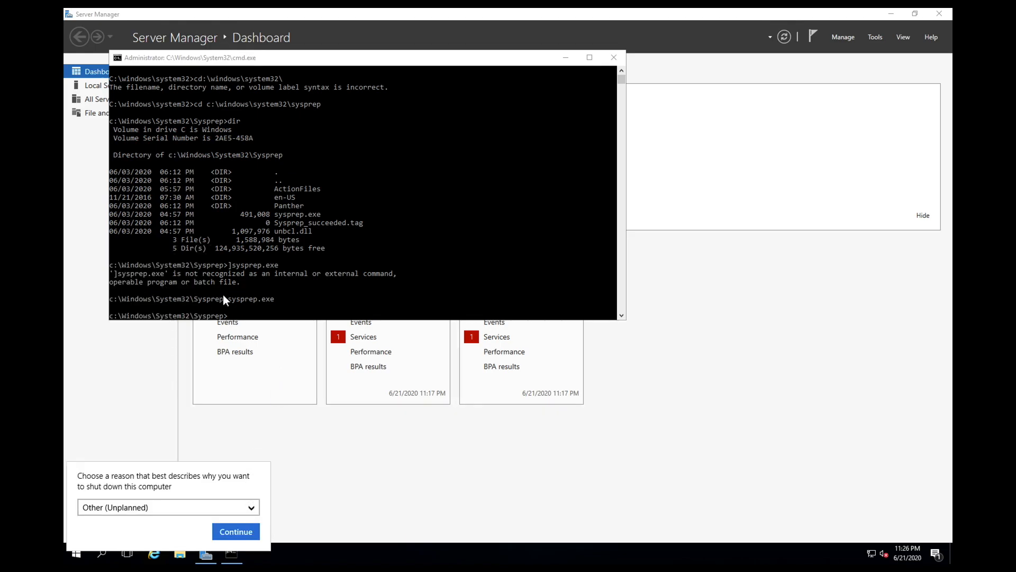
pyautogui.click(226, 529)
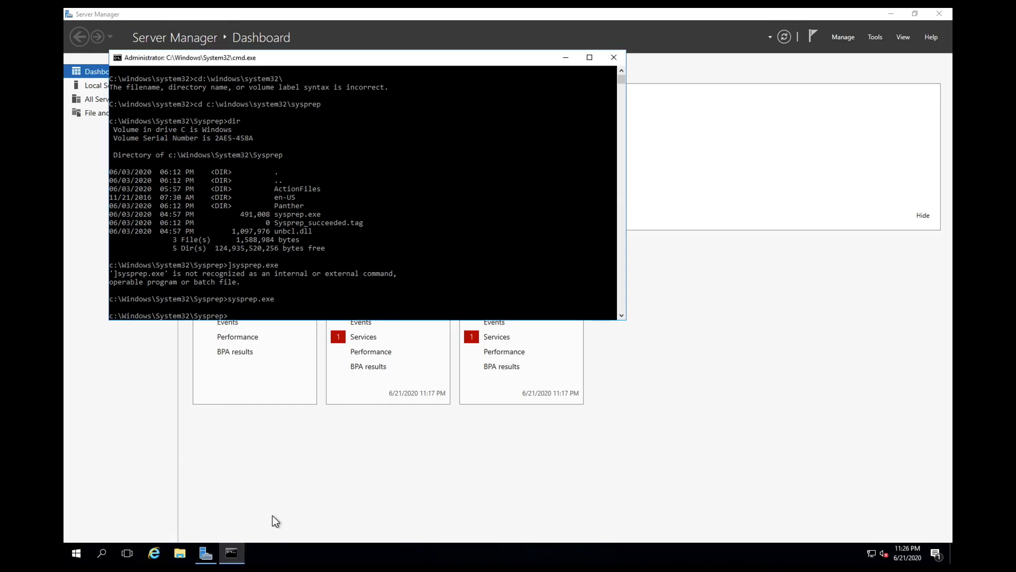
pyautogui.rightClick(77, 554)
pyautogui.moveTo(162, 524)
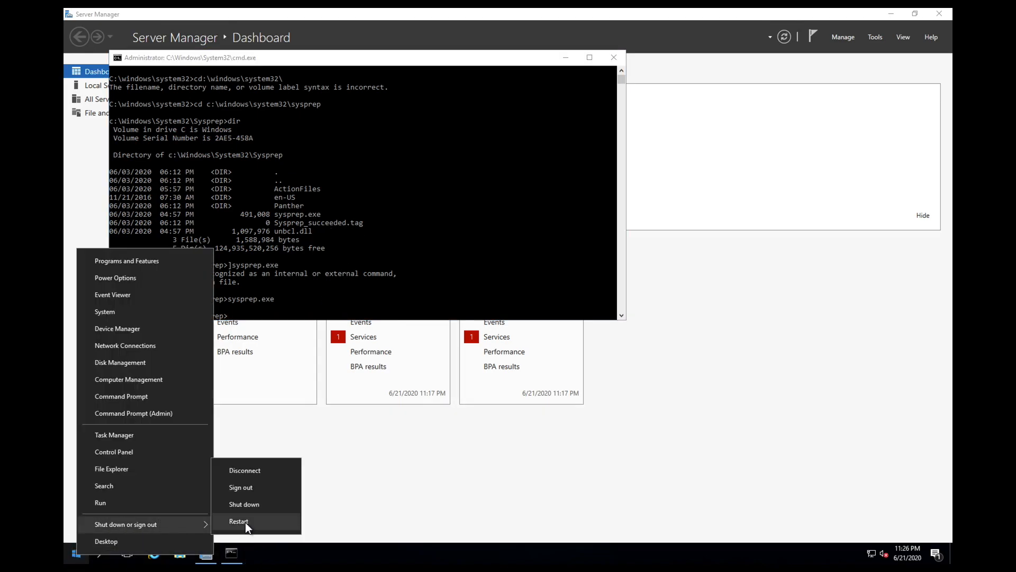
pyautogui.click(393, 129)
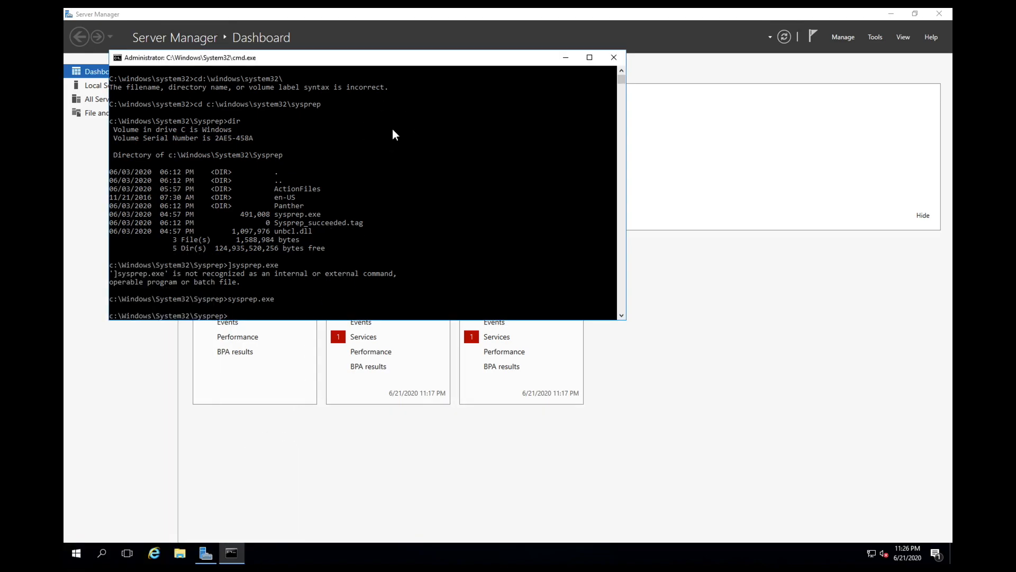
# Step: Rerun sysprep.exe and start the Out-of-Box Experience cleanup with Generalize enabled and the shutdown option set to Shutdown
pyautogui.press('Up')
pyautogui.press('Return')
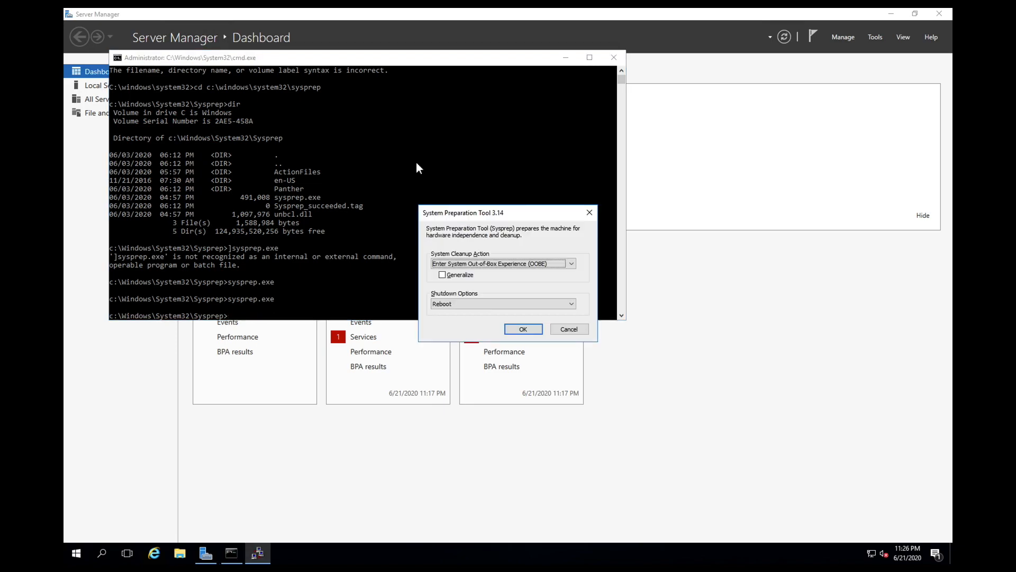
pyautogui.click(450, 273)
pyautogui.click(465, 304)
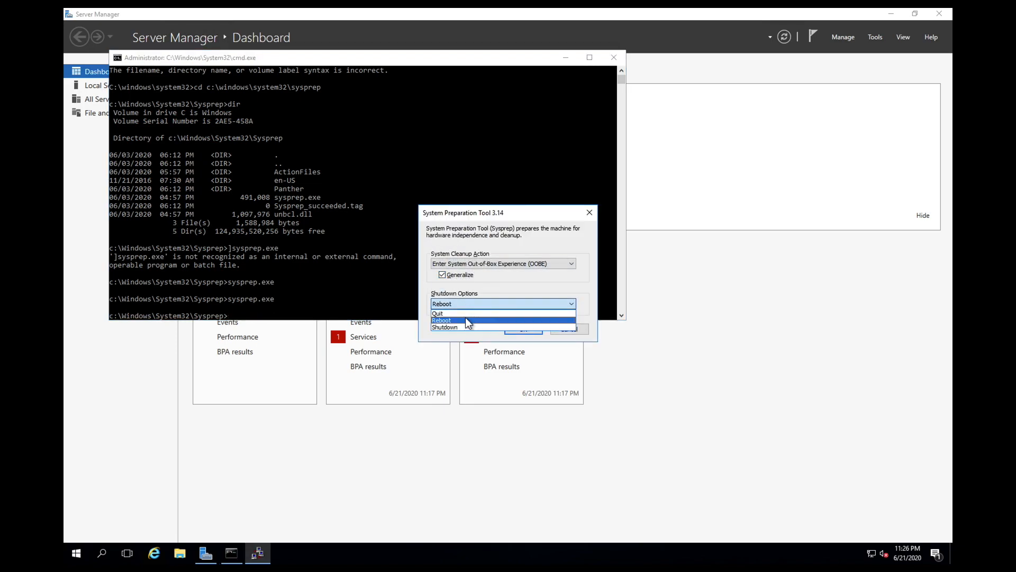
pyautogui.click(465, 328)
pyautogui.click(510, 330)
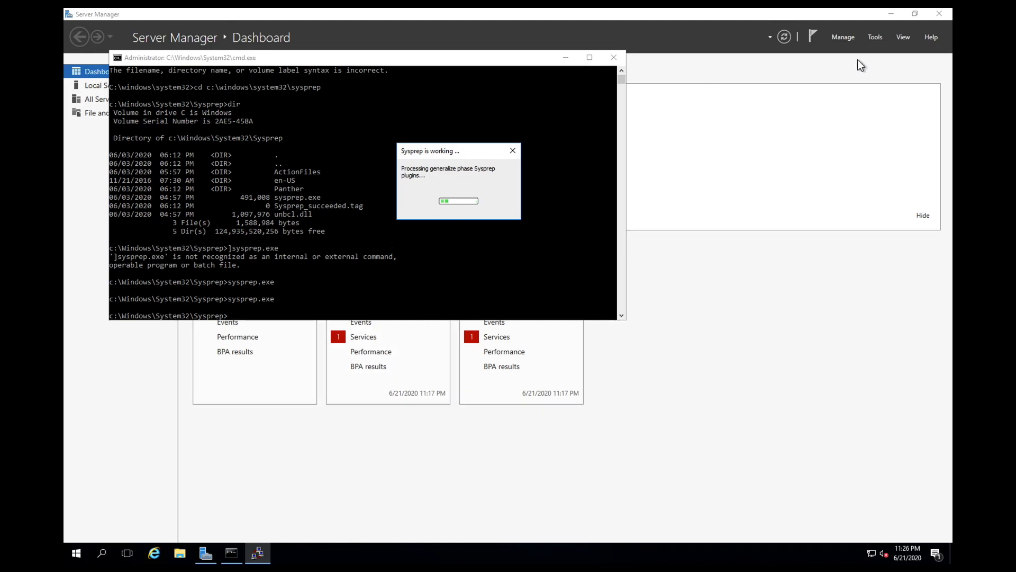
# Step: Close Server Manager and the vmimagedemo1 remote desktop window, returning to the Azure portal
pyautogui.click(936, 13)
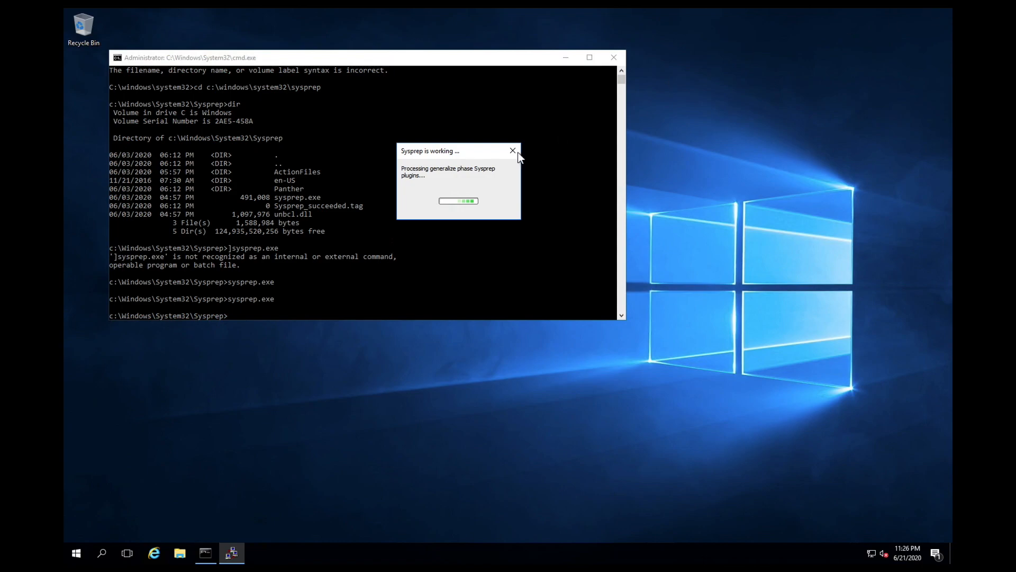
pyautogui.moveTo(153, 1)
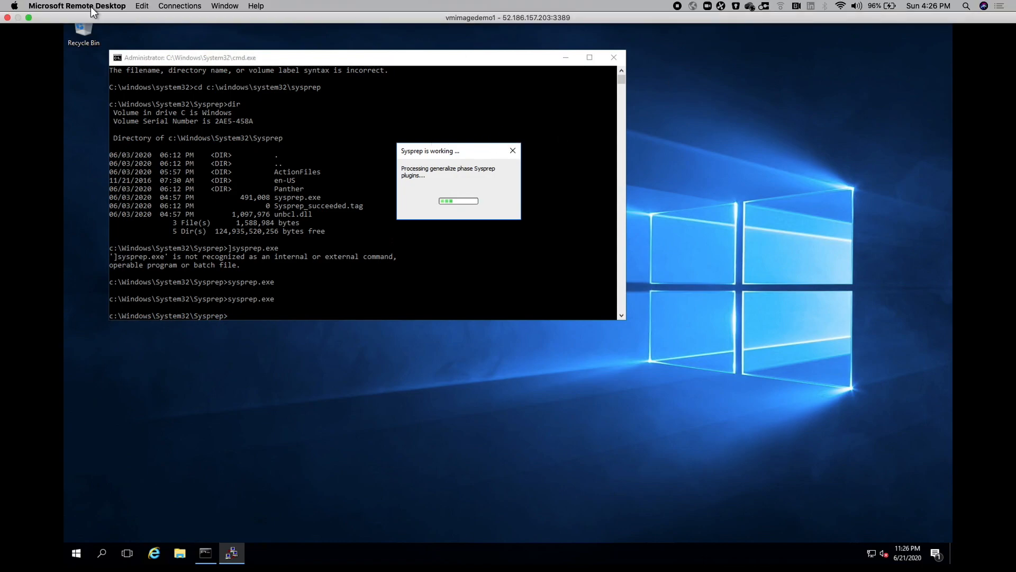
pyautogui.click(7, 17)
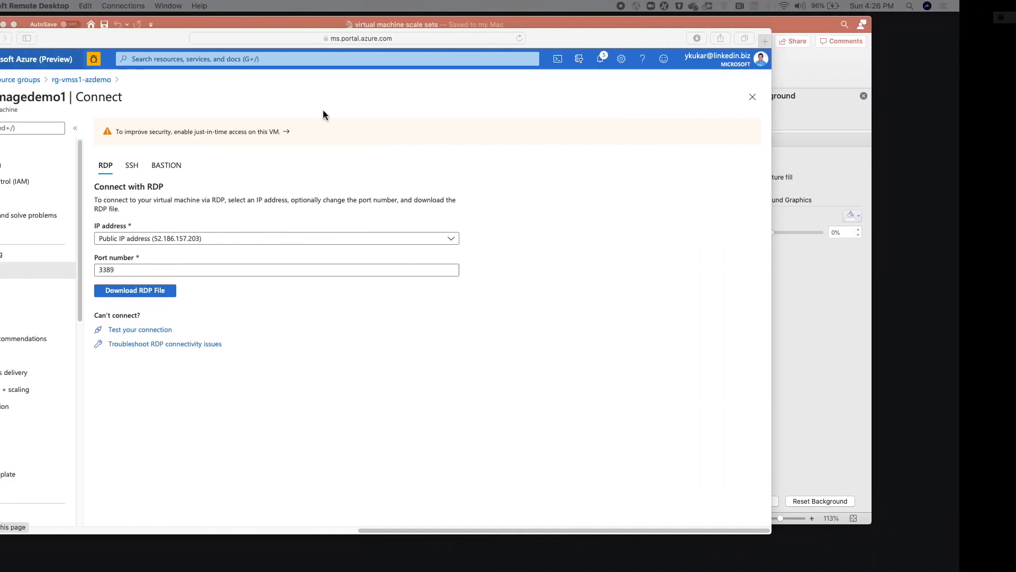
# Step: Open the image capture form for vmimagedemo1, enable automatic VM deletion after image creation, and leave the form without creating the image
pyautogui.click(48, 152)
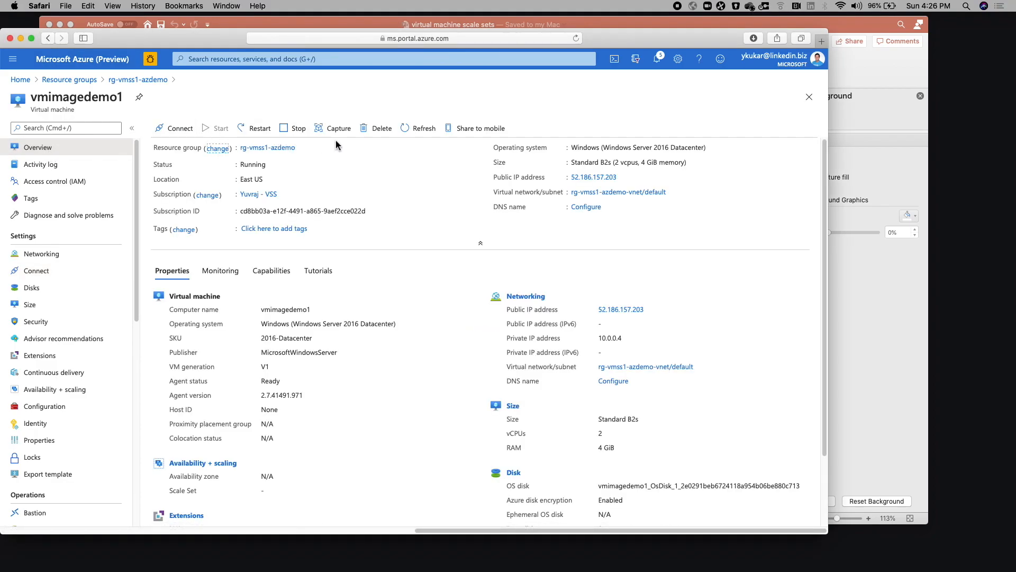
pyautogui.click(336, 137)
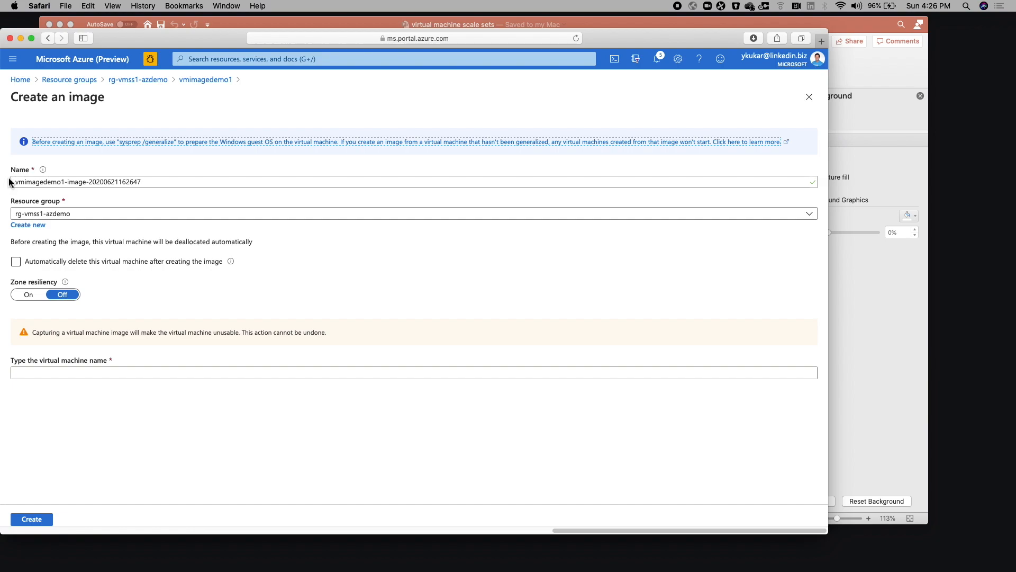
pyautogui.moveTo(16, 182); pyautogui.dragTo(149, 183)
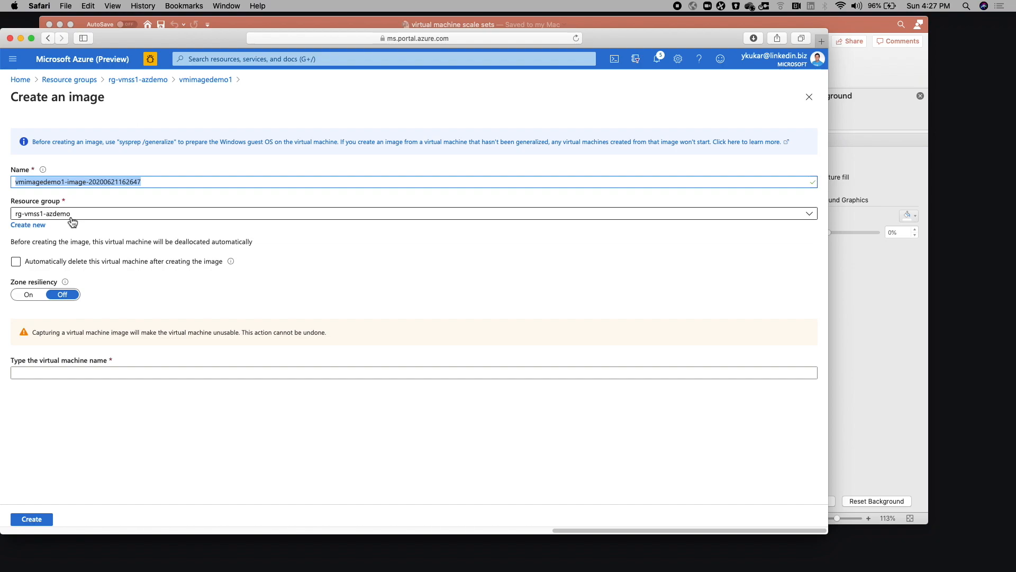
pyautogui.click(17, 263)
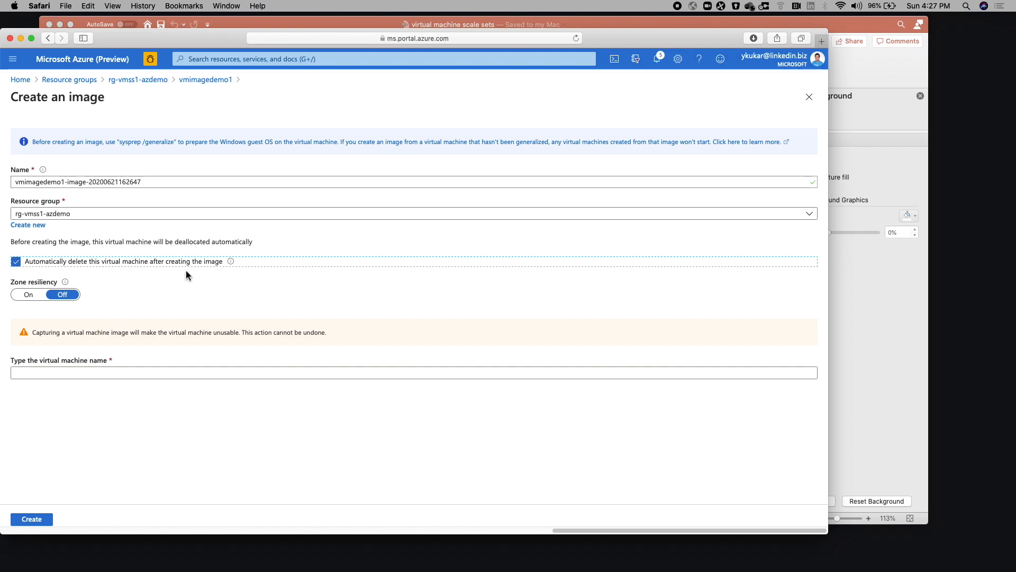
pyautogui.moveTo(235, 269)
pyautogui.click(95, 374)
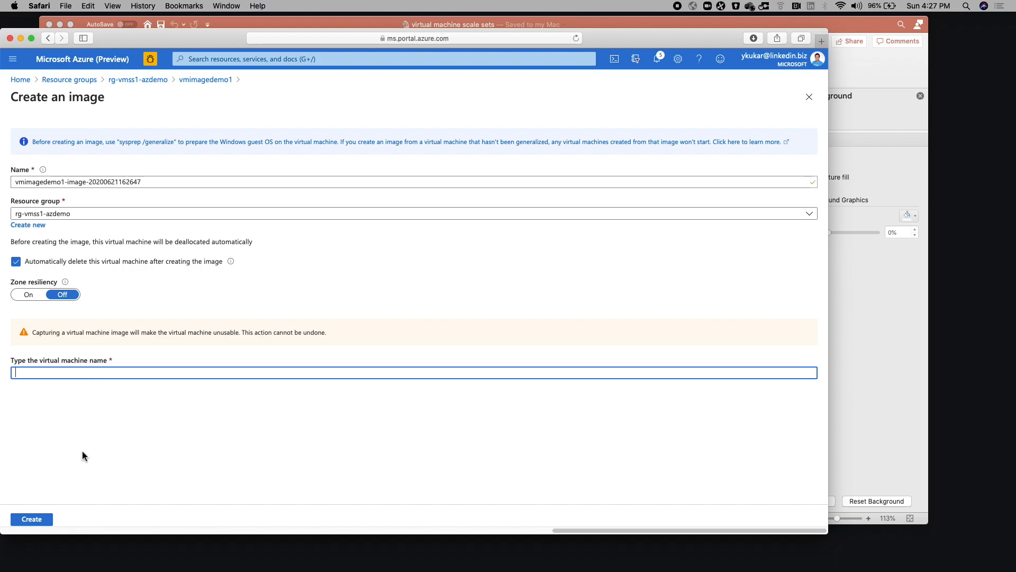
pyautogui.click(144, 84)
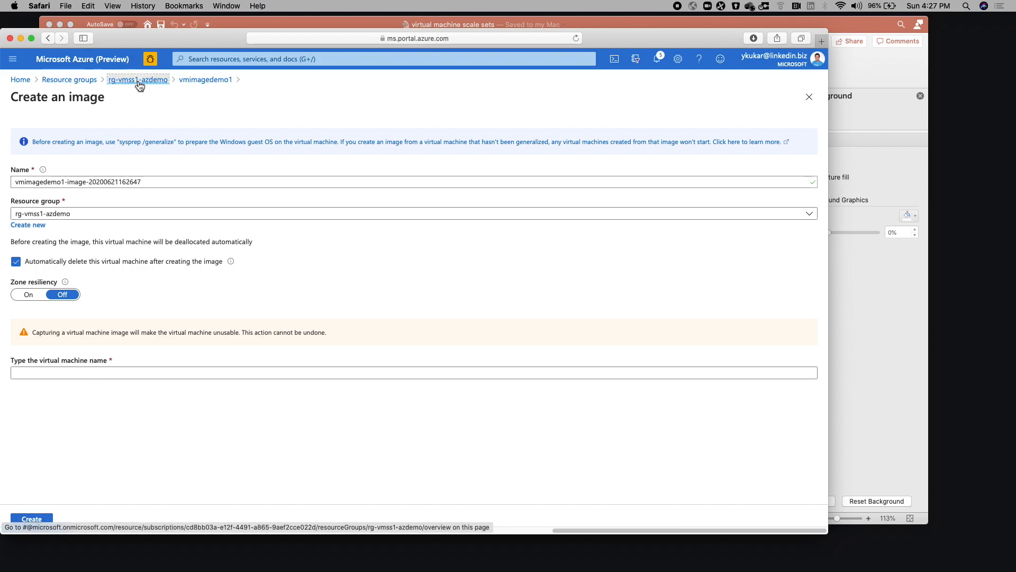
pyautogui.click(512, 298)
# Step: Search the portal for image and open the Images list to examine the source of vmss-win1-image
pyautogui.click(317, 60)
pyautogui.write('image')
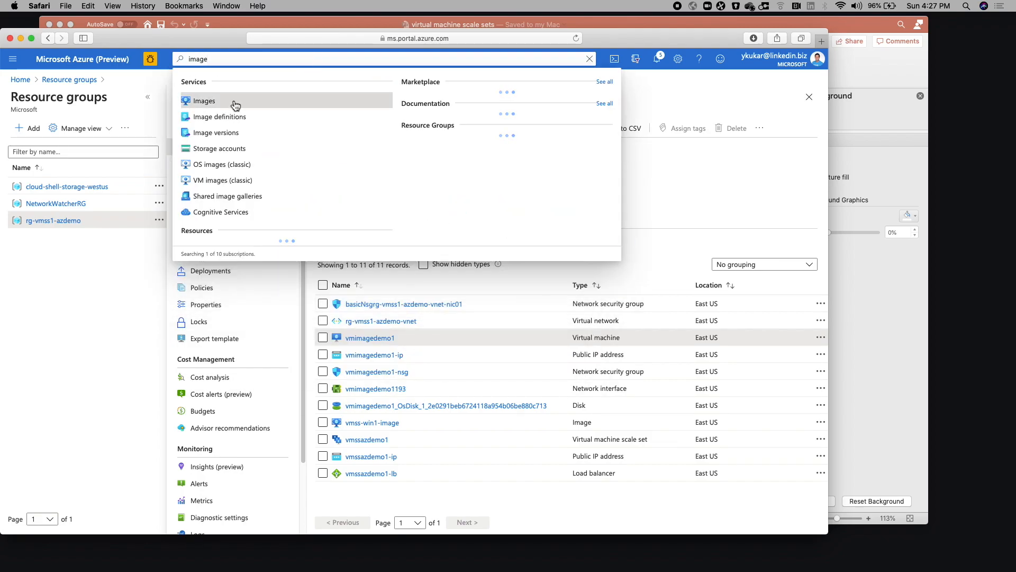
pyautogui.click(211, 117)
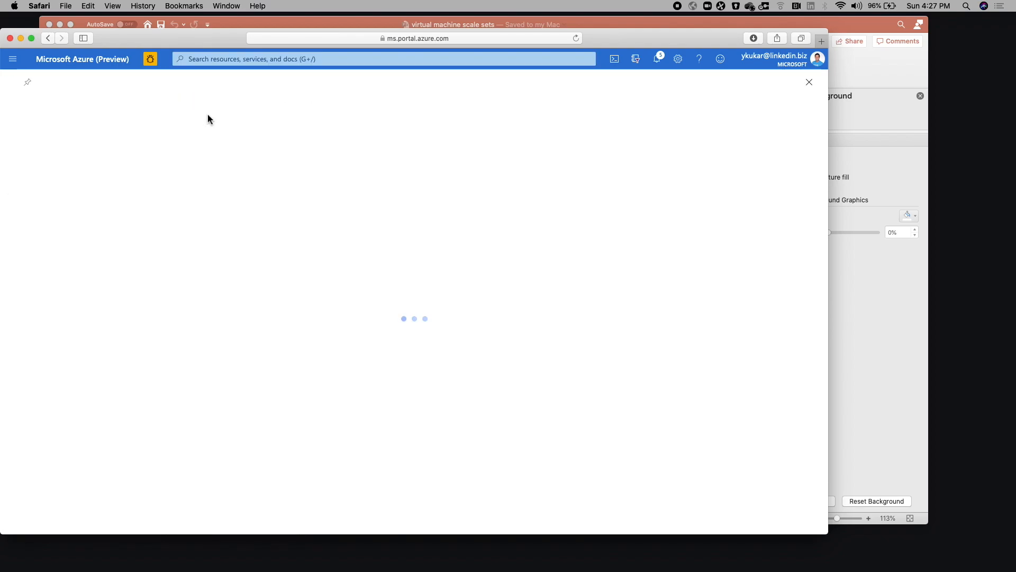
pyautogui.click(228, 59)
pyautogui.write('image')
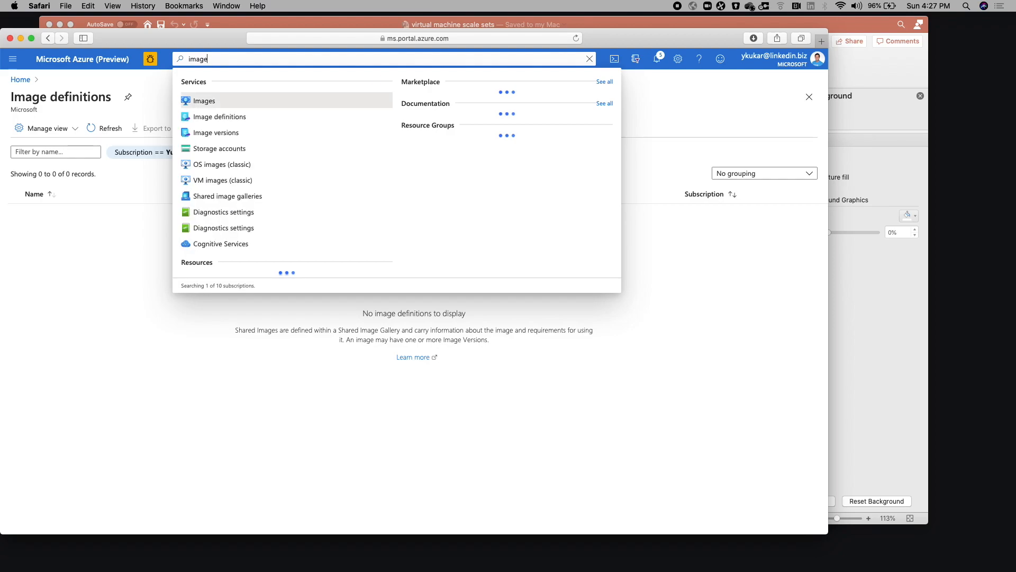
pyautogui.click(207, 101)
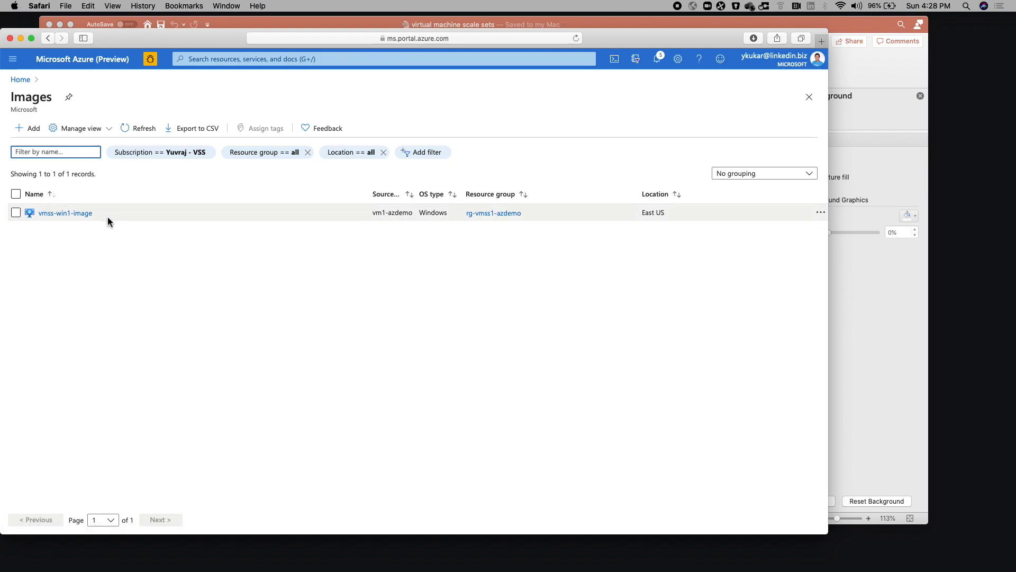
pyautogui.click(371, 214)
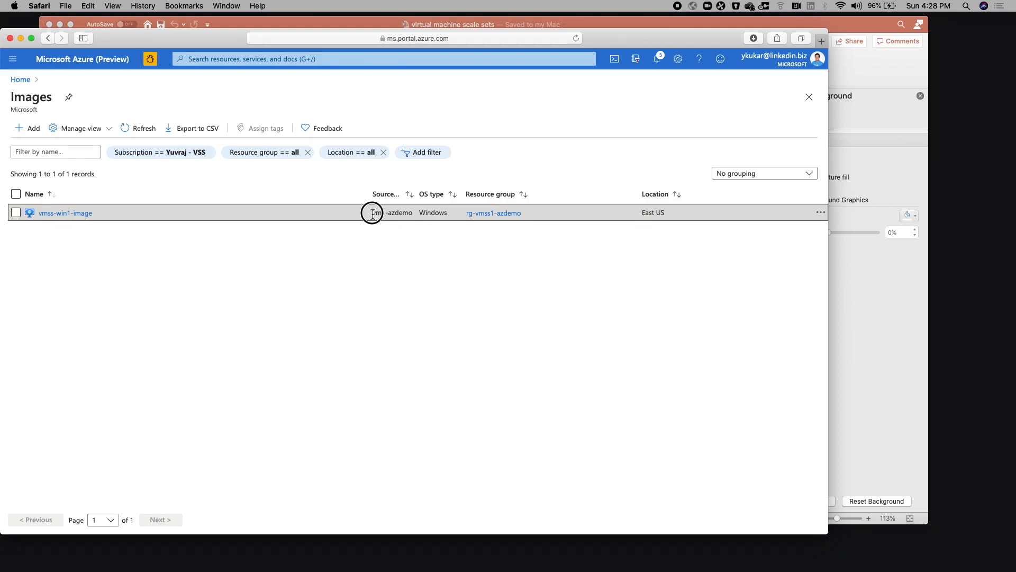
pyautogui.moveTo(180, 37); pyautogui.dragTo(254, 35)
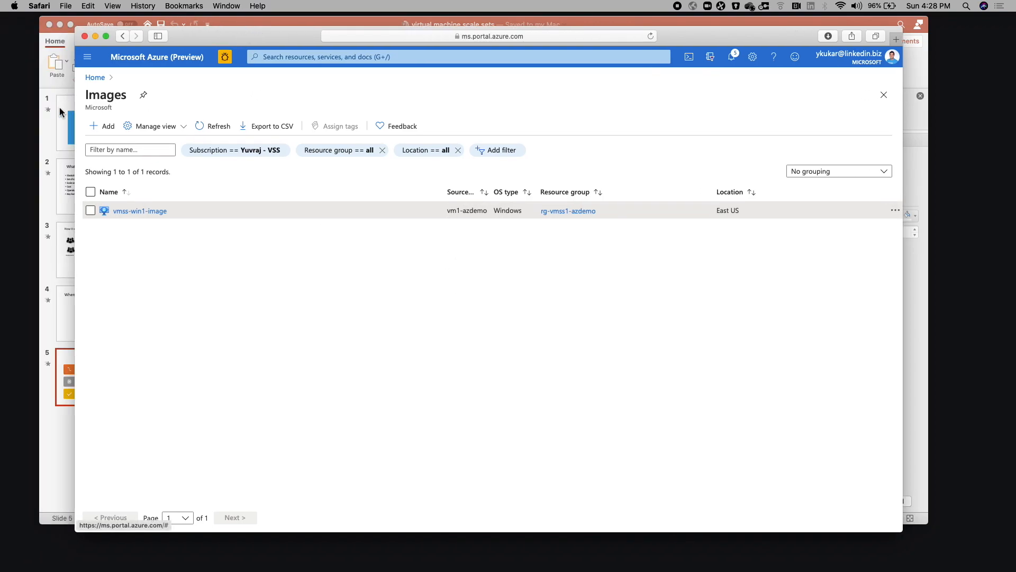
# Step: Open the Virtual machine scale sets service and start creating a new scale set in a full-screen window
pyautogui.click(269, 61)
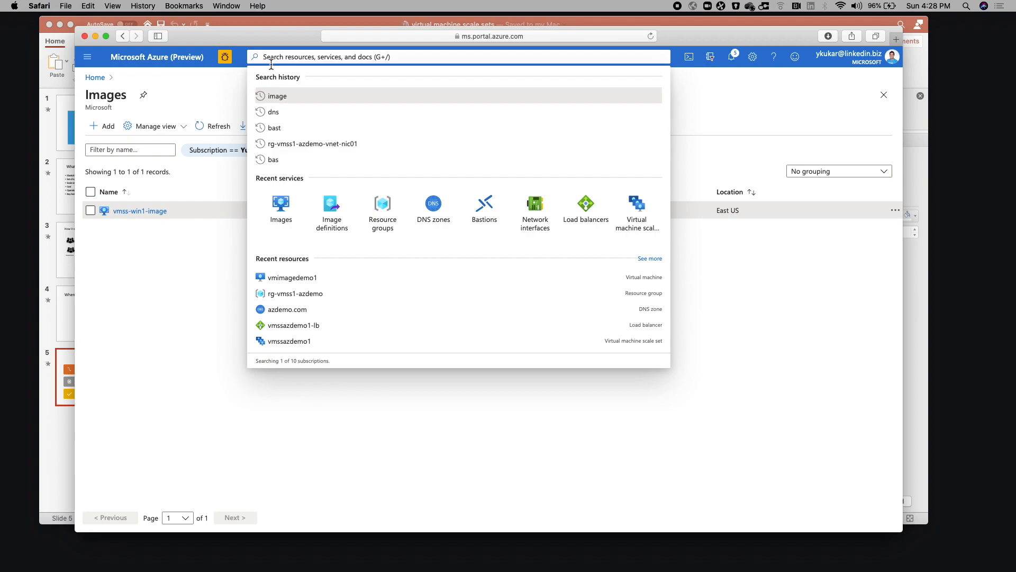
pyautogui.write('virtual ma')
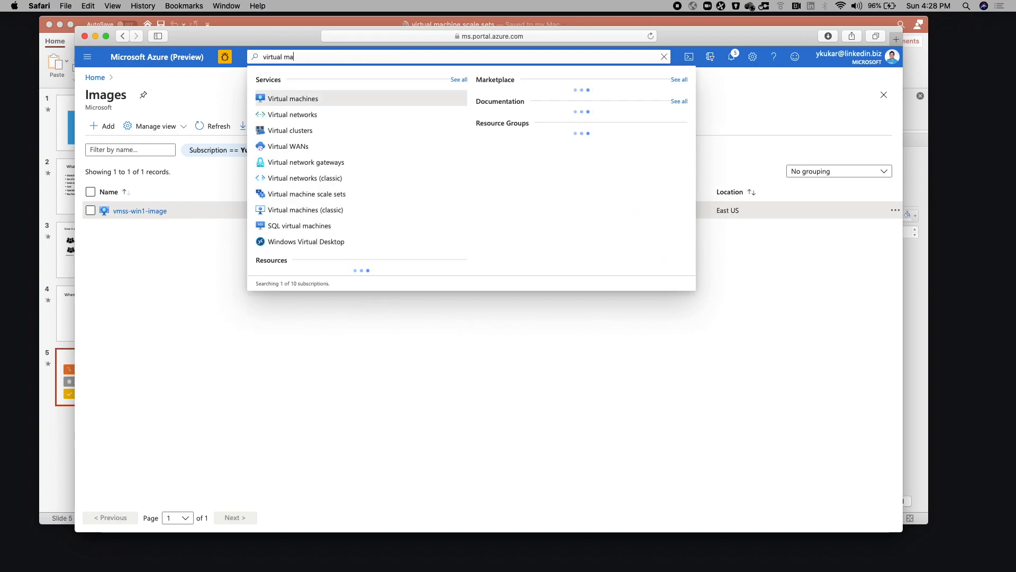
pyautogui.write('ci')
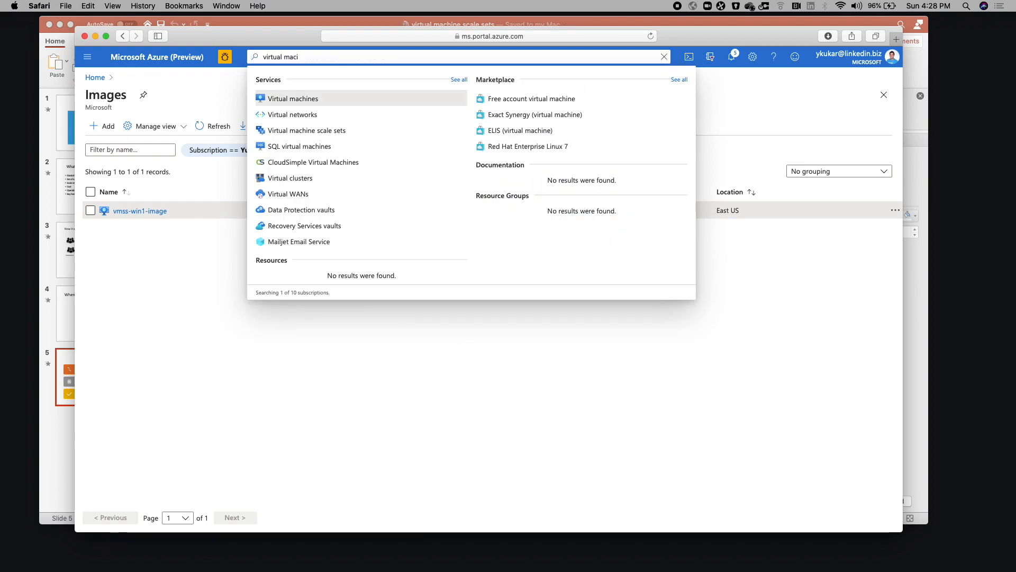
pyautogui.press('Down')
pyautogui.press('Down')
pyautogui.press('Return')
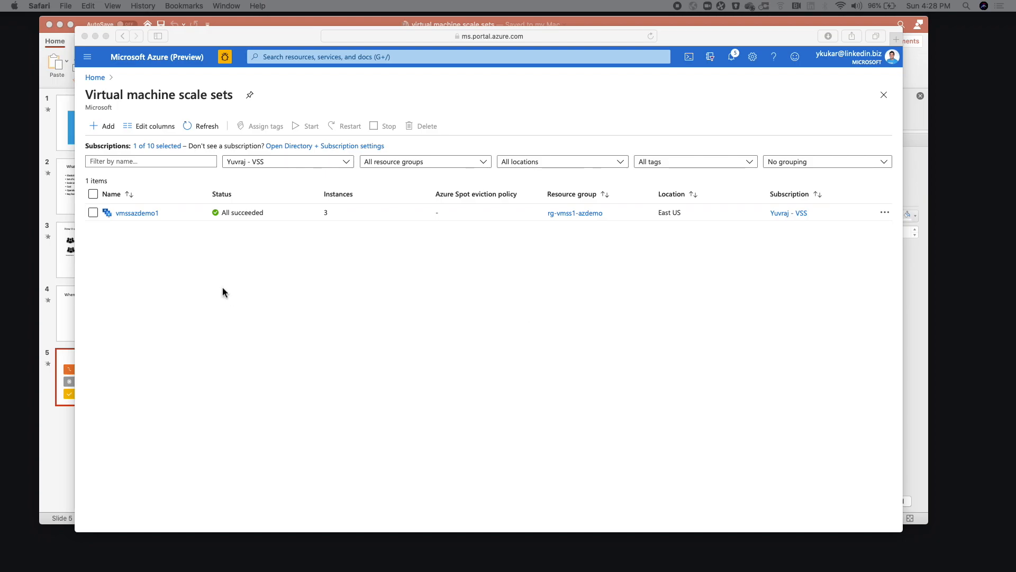
pyautogui.click(108, 128)
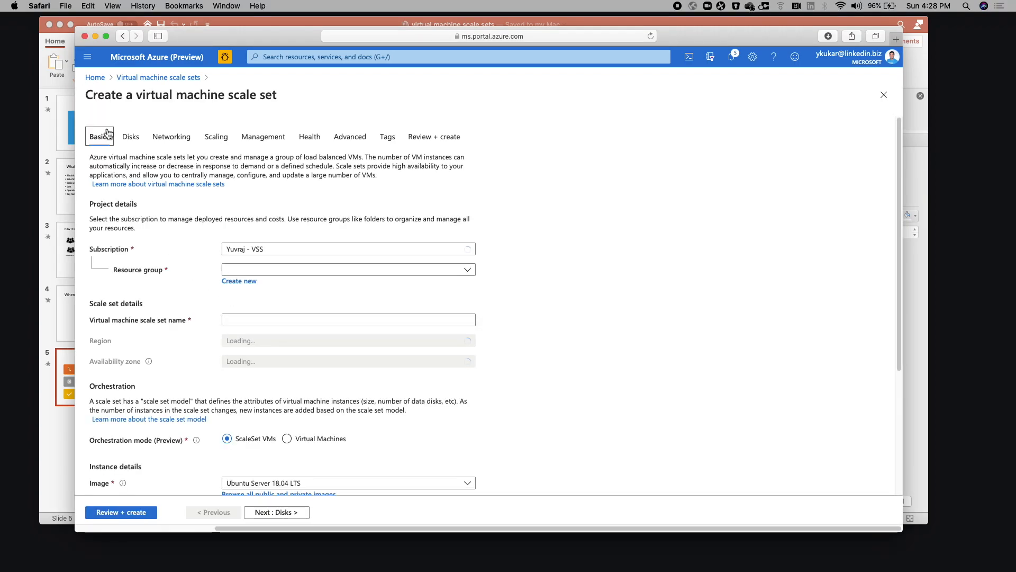
pyautogui.scroll(-1, 641, 291)
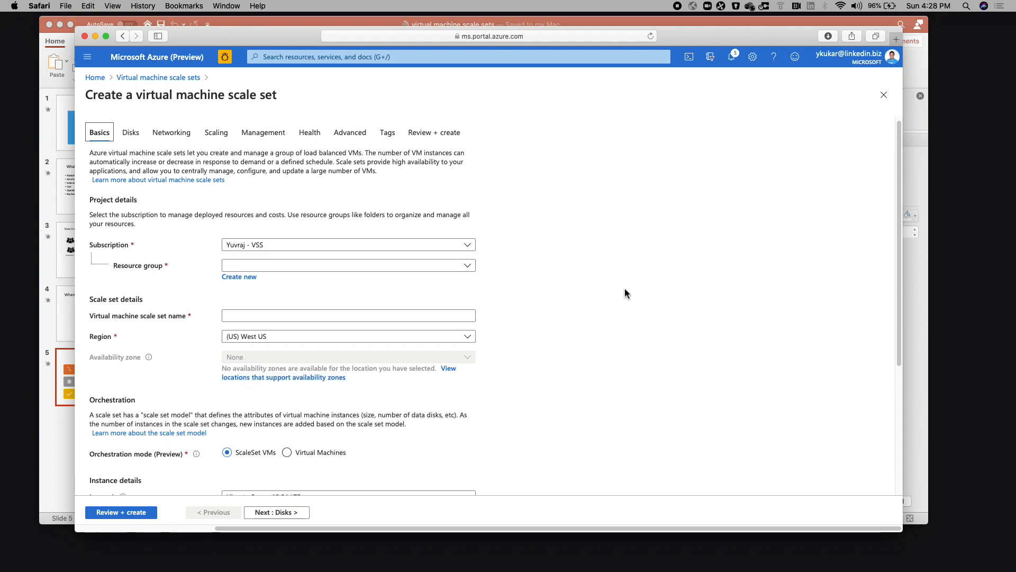
pyautogui.click(108, 37)
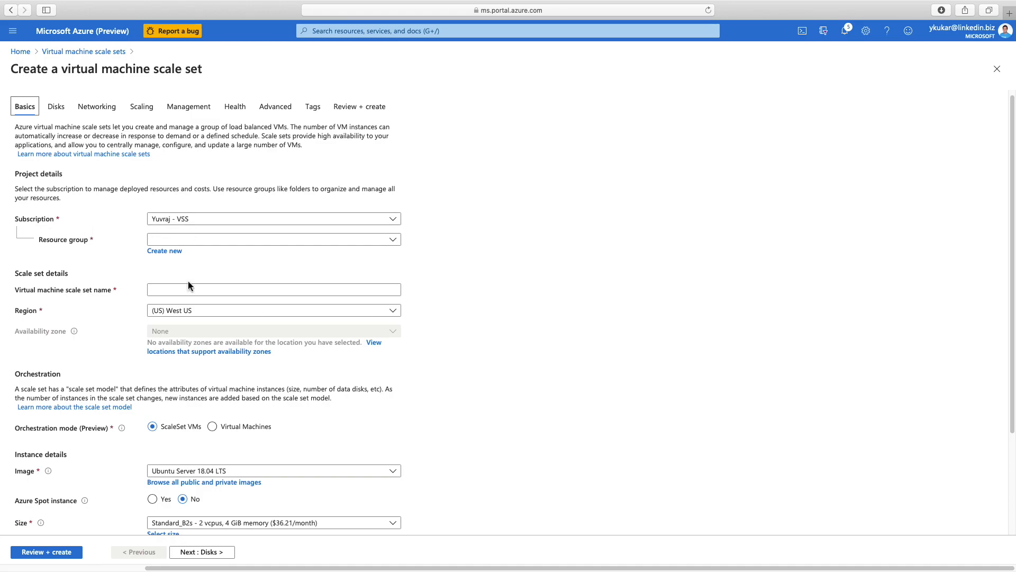
# Step: Select the resource group rg-vmss1-azdemo and name the virtual machine scale set vmssazdemo2
pyautogui.click(209, 239)
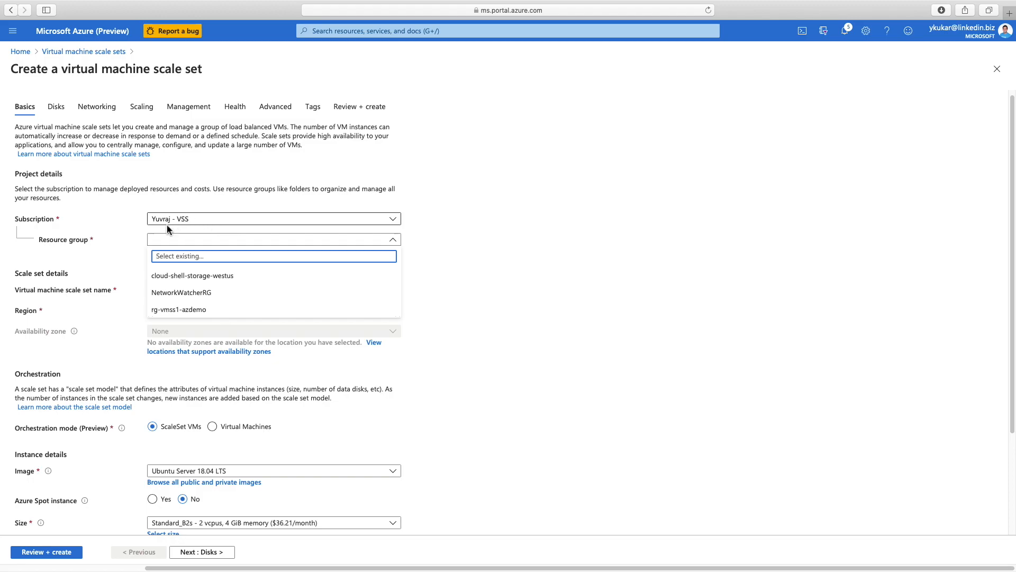
pyautogui.click(166, 311)
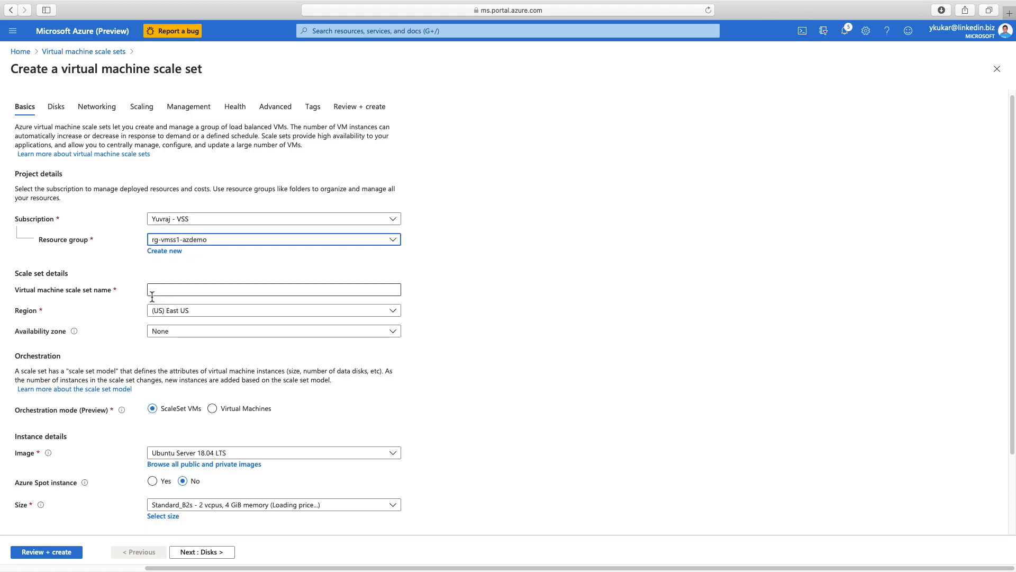
pyautogui.click(171, 295)
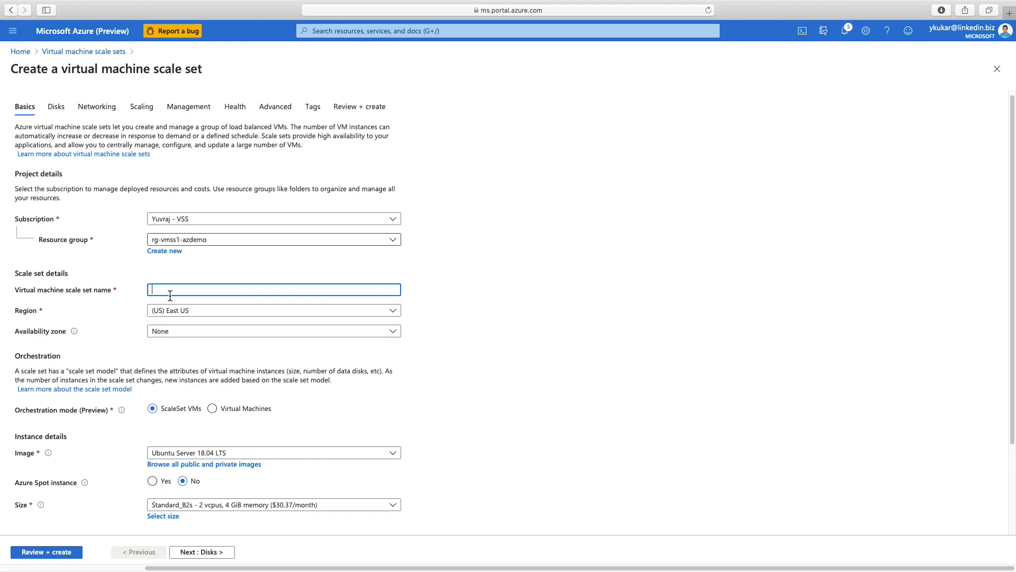
pyautogui.write('vmssazdemo2')
pyautogui.click(550, 313)
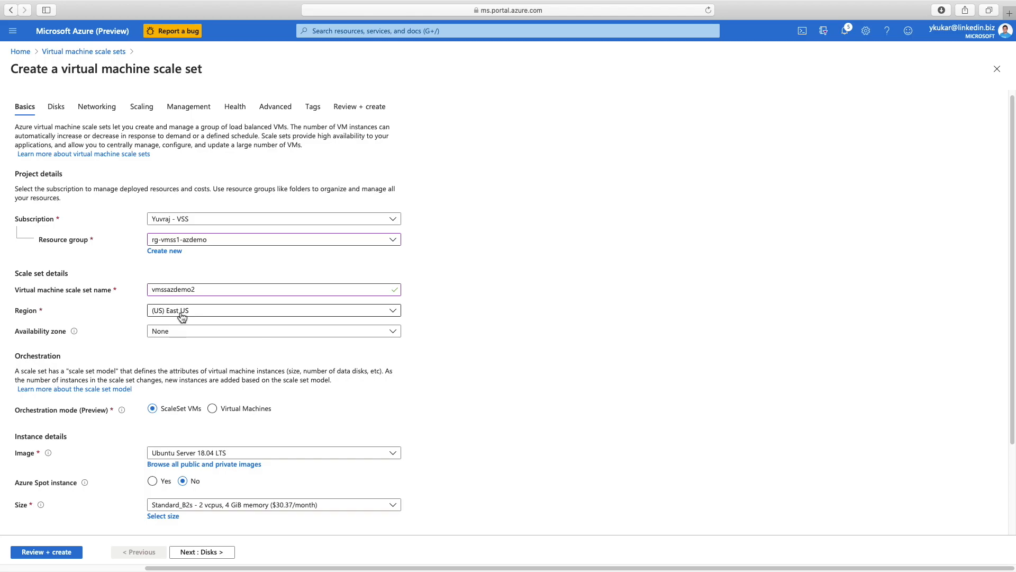
# Step: Select availability zones 1, 2 and 3 for the scale set
pyautogui.click(200, 333)
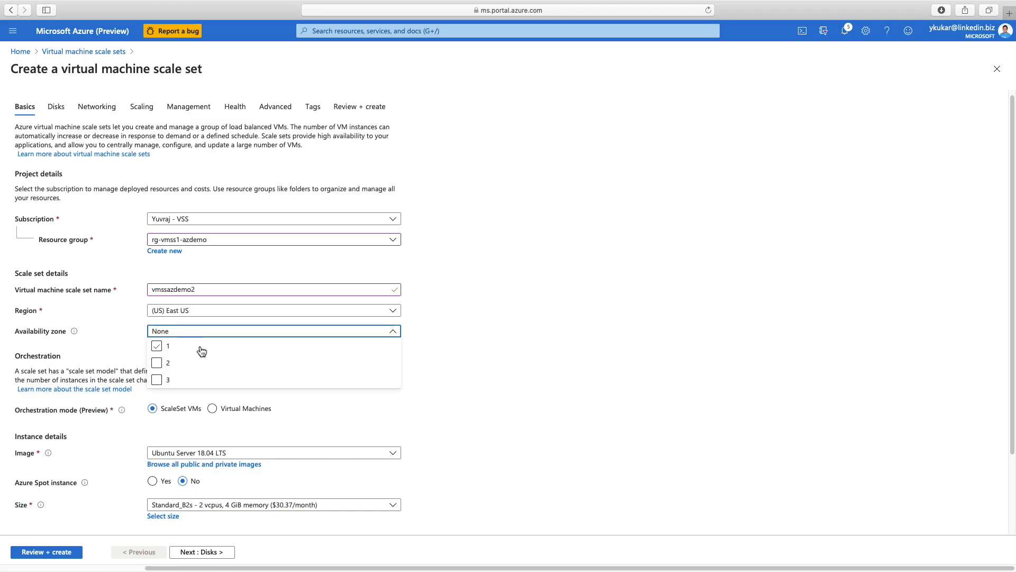
pyautogui.click(201, 351)
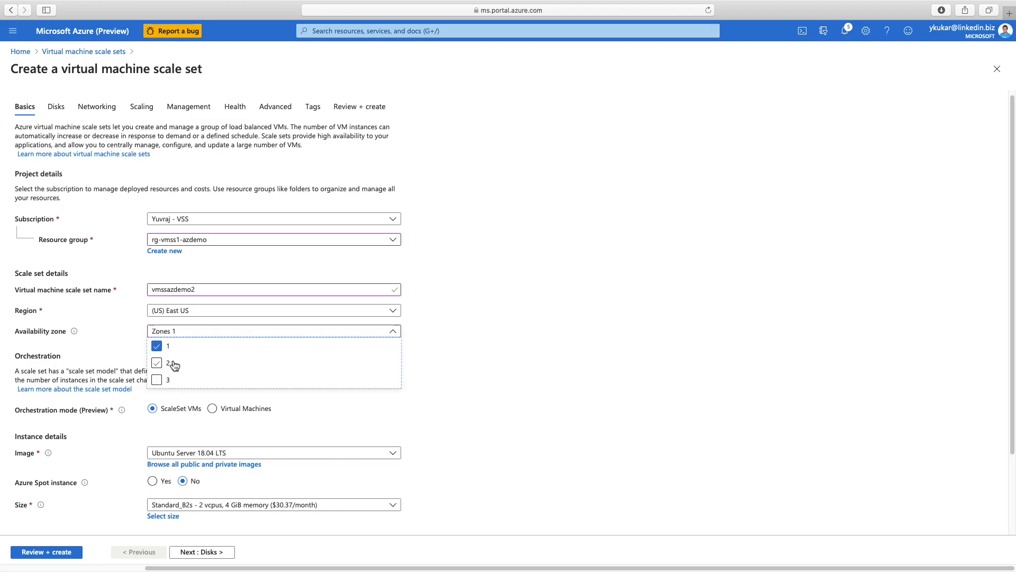
pyautogui.click(157, 365)
pyautogui.click(159, 381)
pyautogui.click(529, 331)
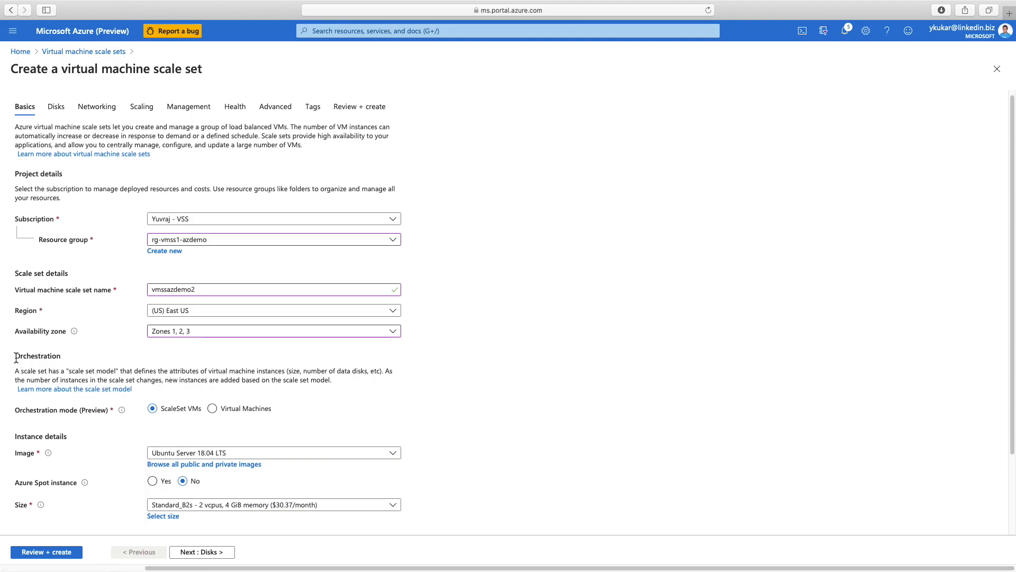
# Step: Try the Virtual Machines orchestration mode, switch back to ScaleSet VMs and review the availability zone choices
pyautogui.moveTo(12, 360); pyautogui.dragTo(91, 357)
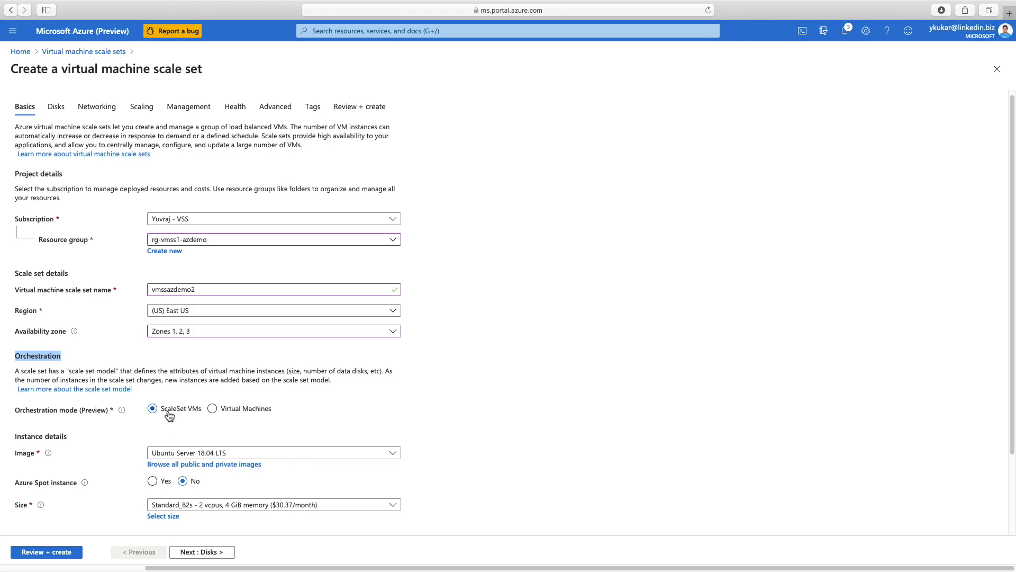
pyautogui.click(223, 415)
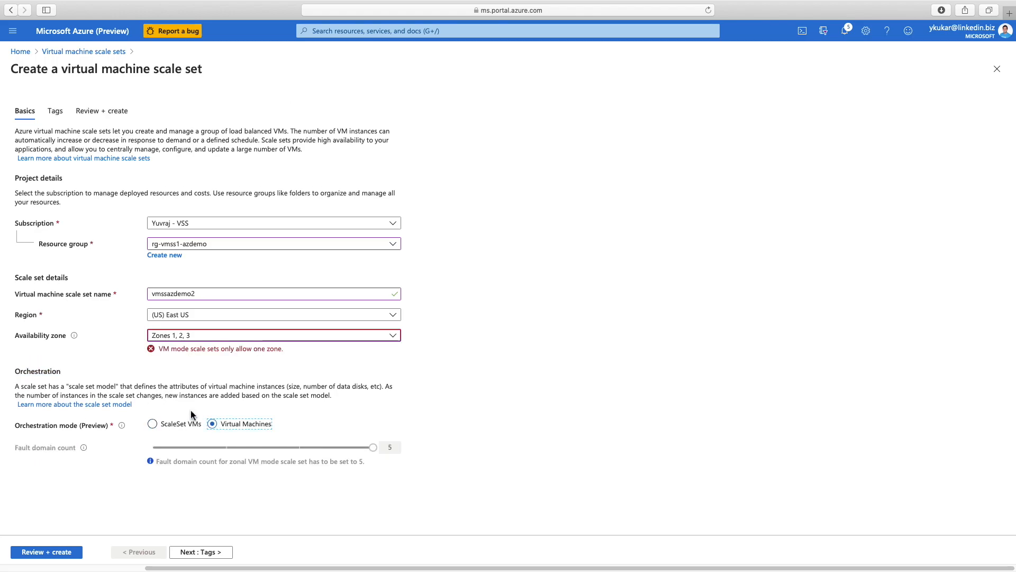
pyautogui.click(182, 425)
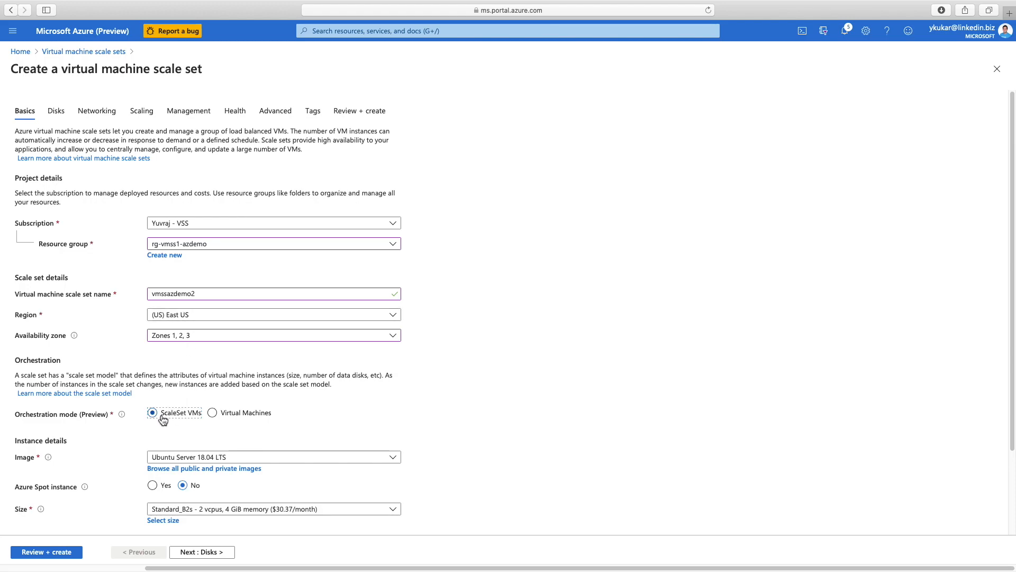
pyautogui.click(195, 340)
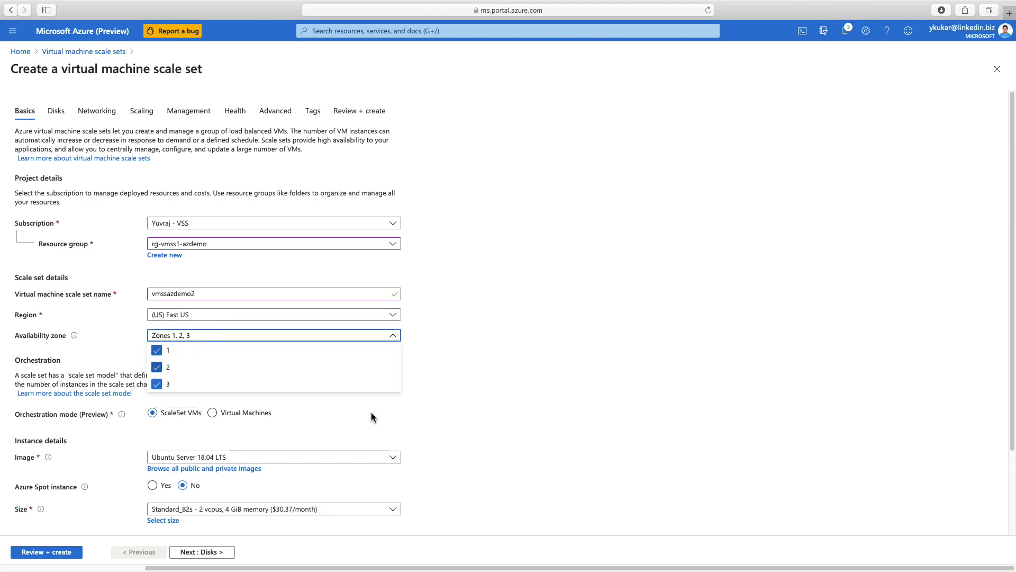
# Step: Switch the orchestration mode to Virtual Machines and limit the availability zones to zone 1
pyautogui.click(259, 415)
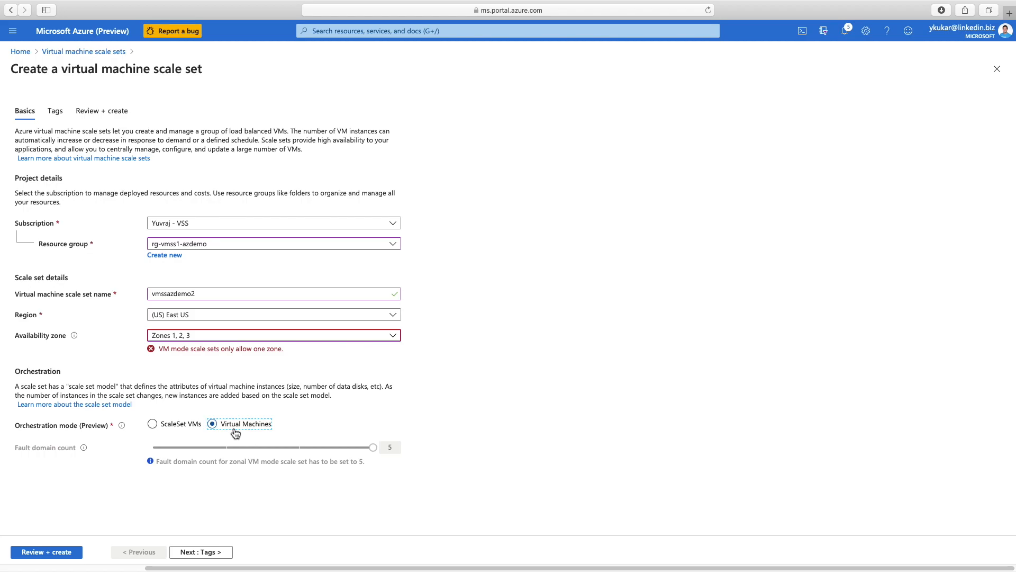
pyautogui.click(262, 337)
pyautogui.click(158, 367)
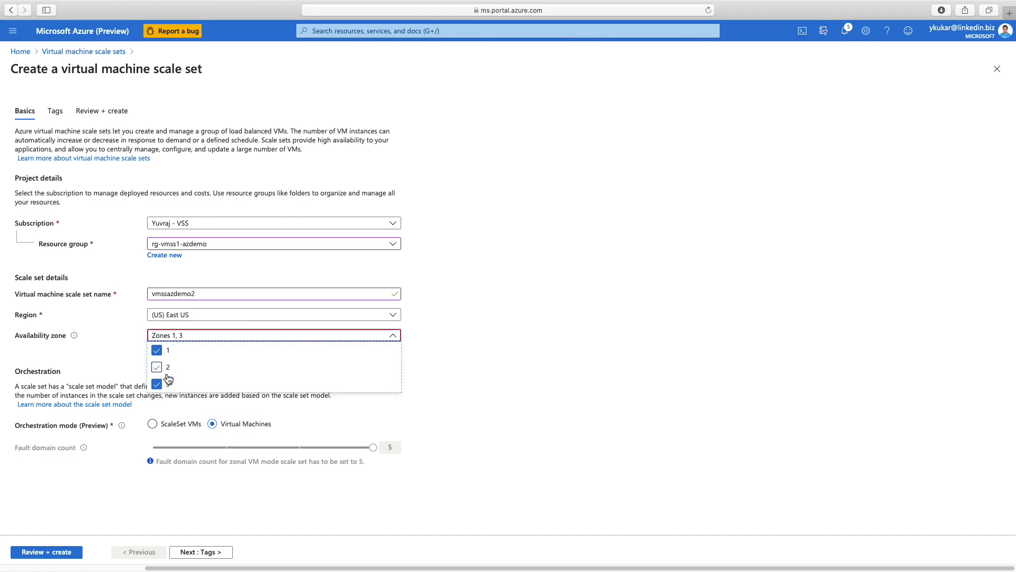
pyautogui.click(165, 384)
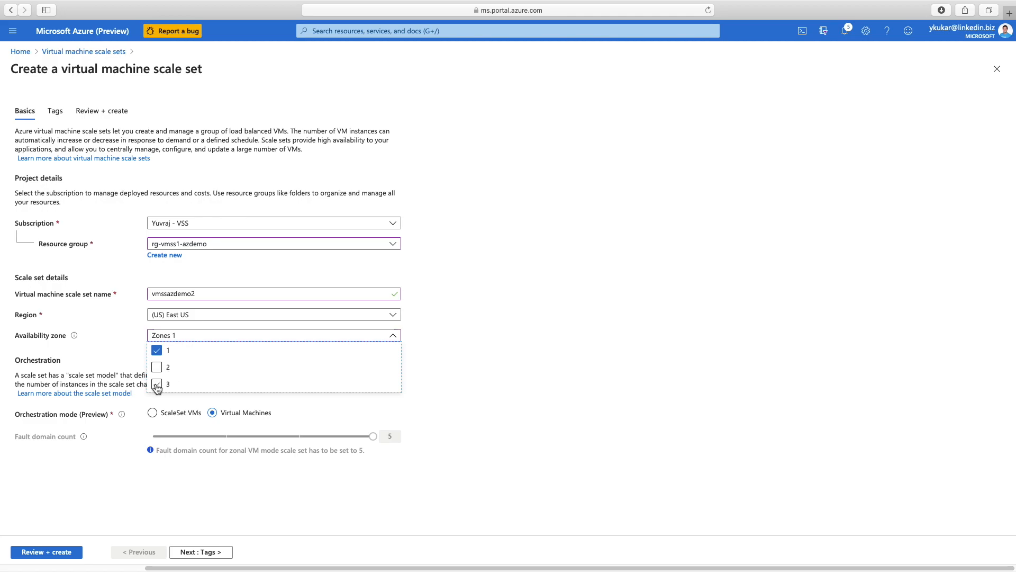
pyautogui.click(569, 401)
# Step: Restore the ScaleSet VMs orchestration mode and reselect availability zones 2 and 3 alongside zone 1
pyautogui.click(163, 416)
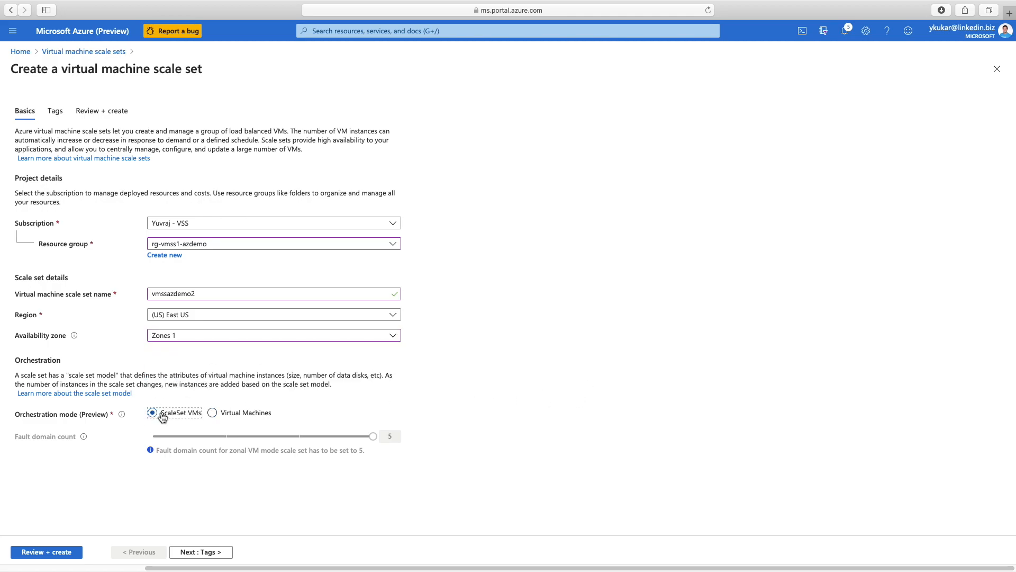
pyautogui.click(206, 339)
pyautogui.click(187, 369)
pyautogui.click(178, 384)
pyautogui.click(516, 383)
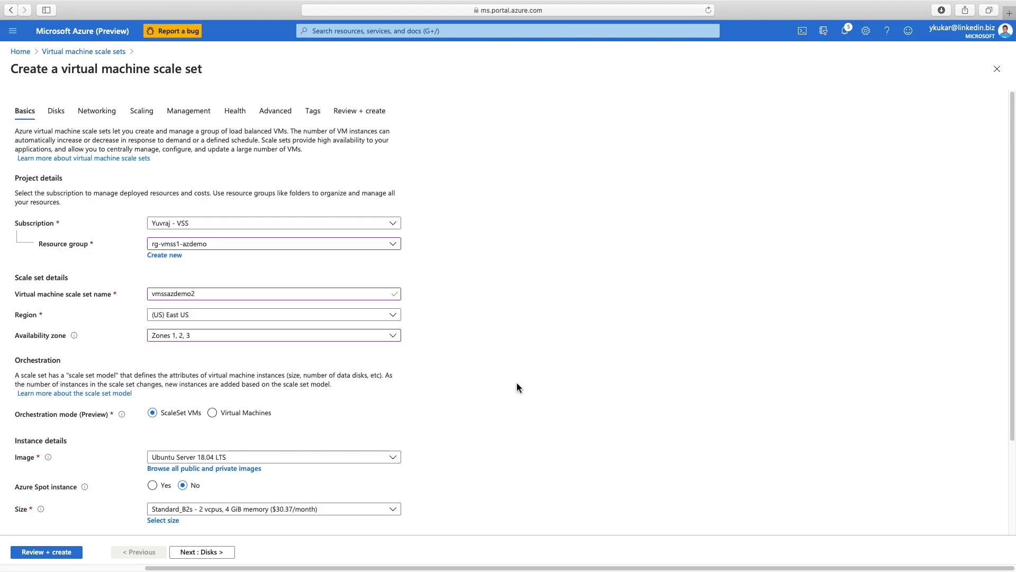
# Step: Browse all public and private images and choose the custom image vmss-win1-image from My Images for the scale set
pyautogui.scroll(-3, 517, 382)
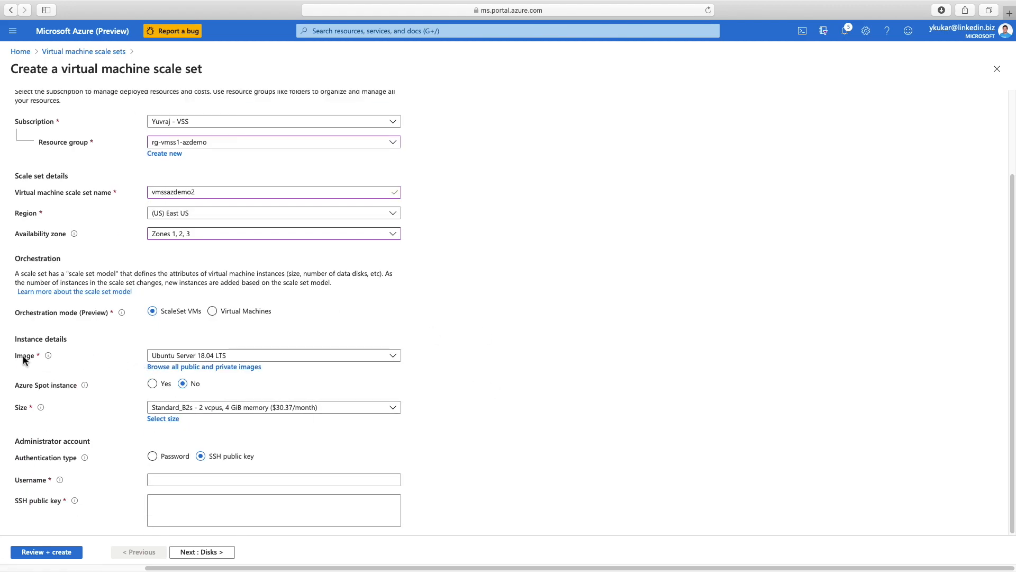
pyautogui.click(205, 357)
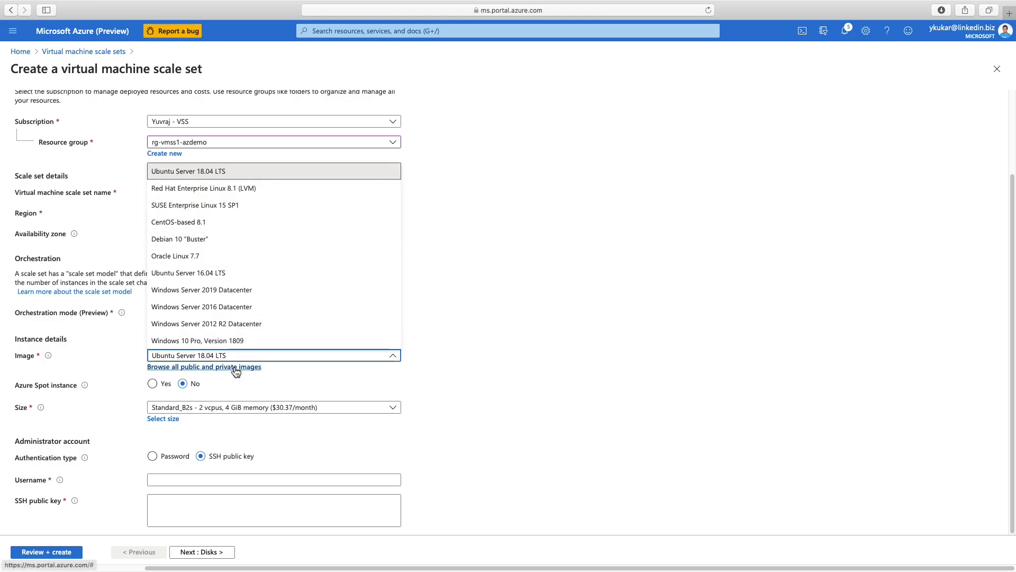
pyautogui.click(265, 366)
pyautogui.click(226, 372)
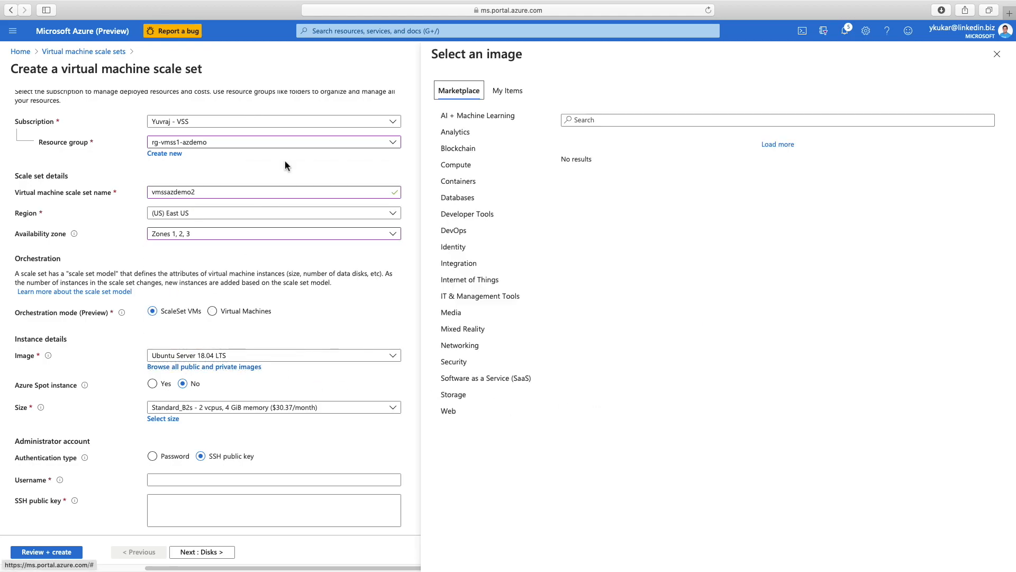
pyautogui.click(508, 90)
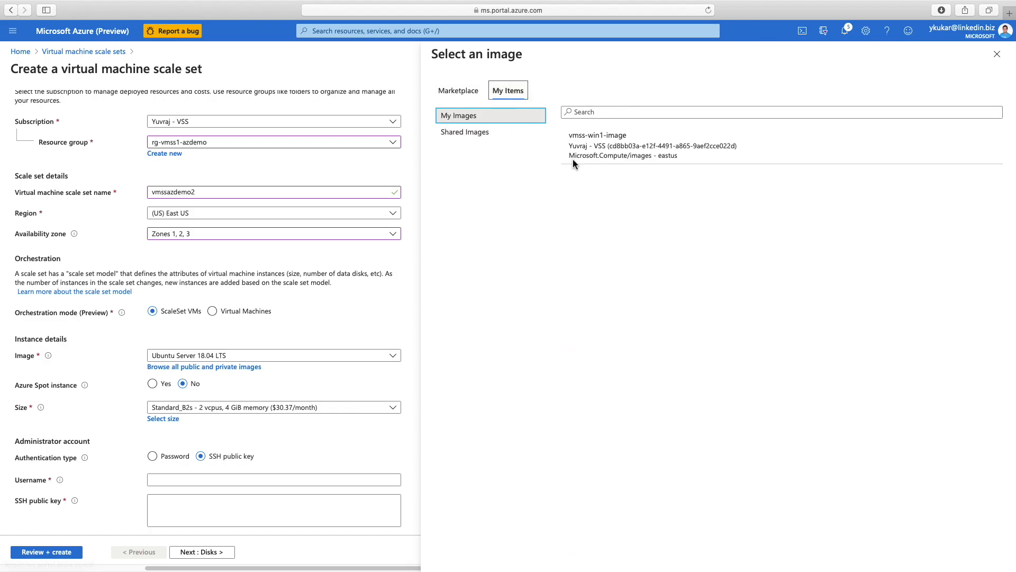
pyautogui.click(617, 151)
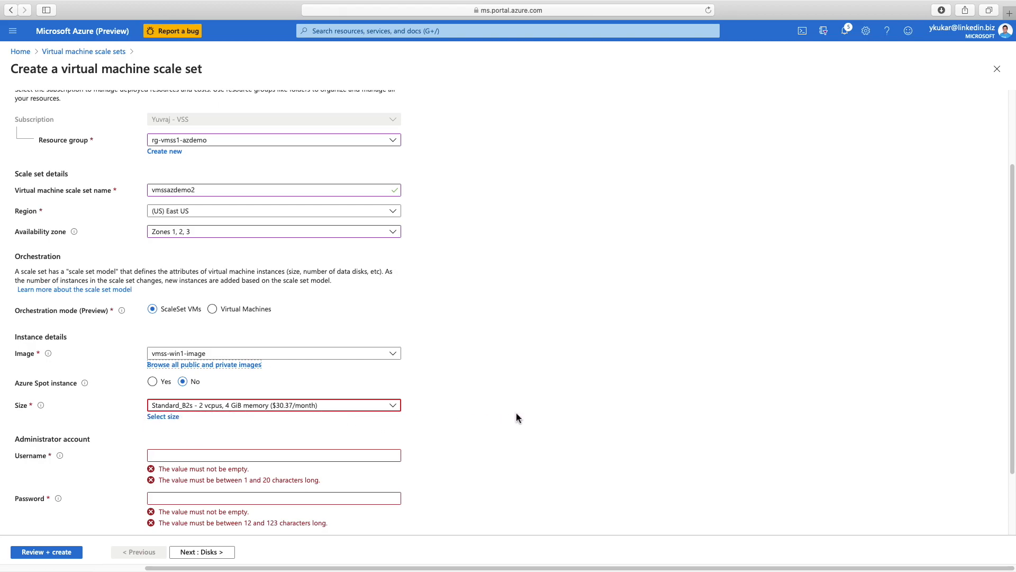
# Step: Set the administrator username to AzureUser, then enter and confirm the administrator account password
pyautogui.scroll(-1, 516, 413)
pyautogui.click(251, 430)
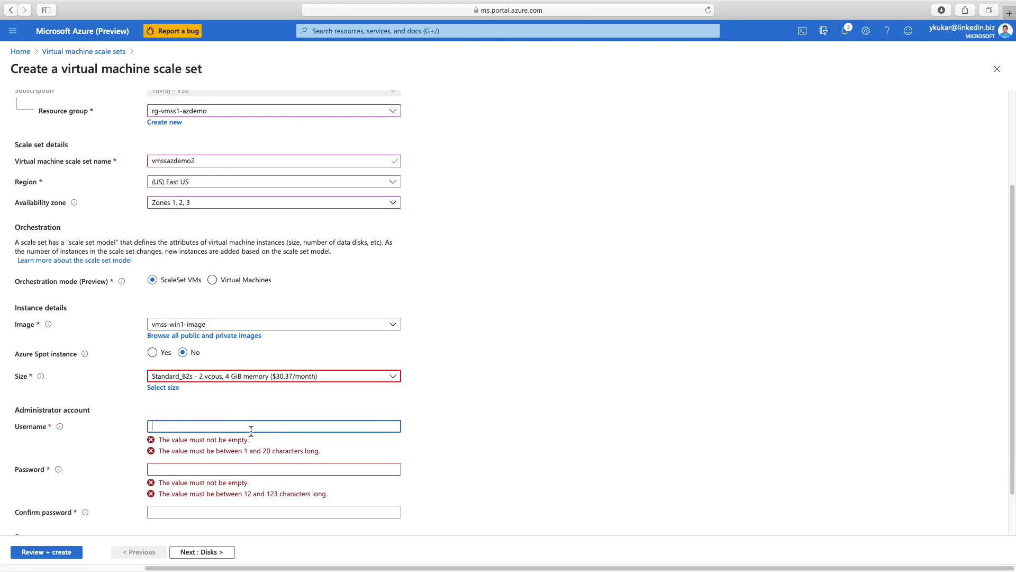
pyautogui.write('AzureUserr')
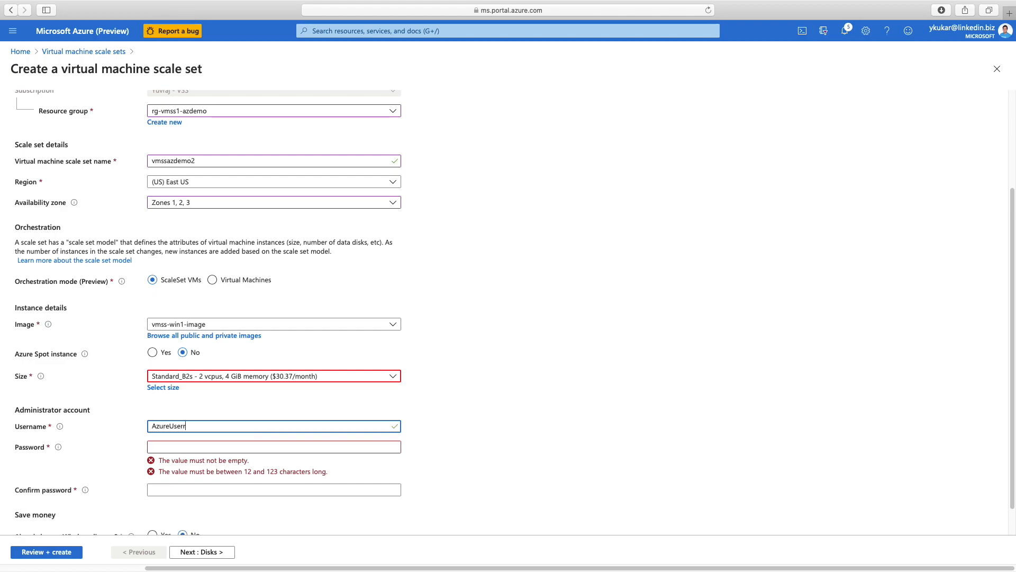
pyautogui.press('Tab')
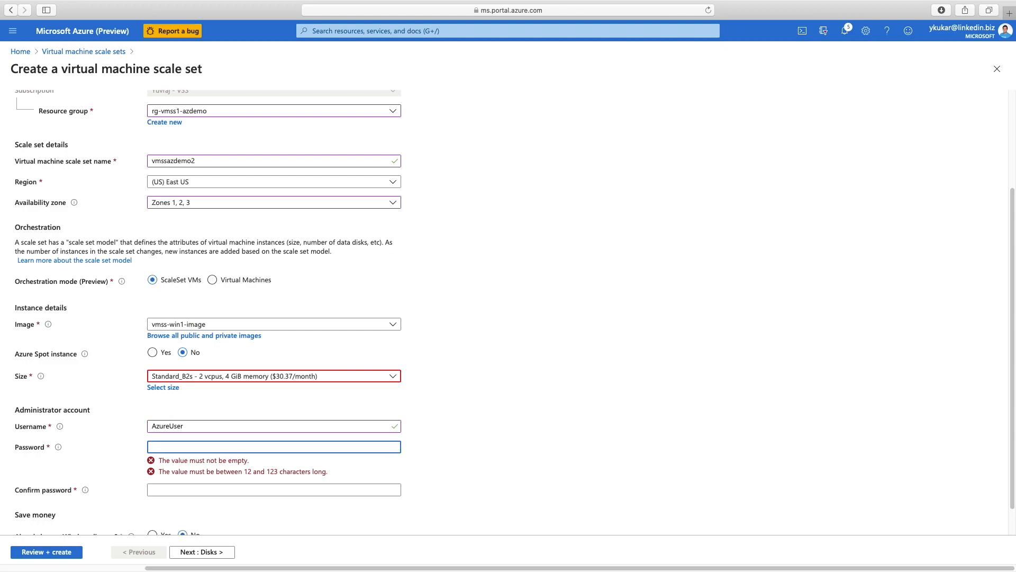
pyautogui.write('••••••••••••')
pyautogui.press('Tab')
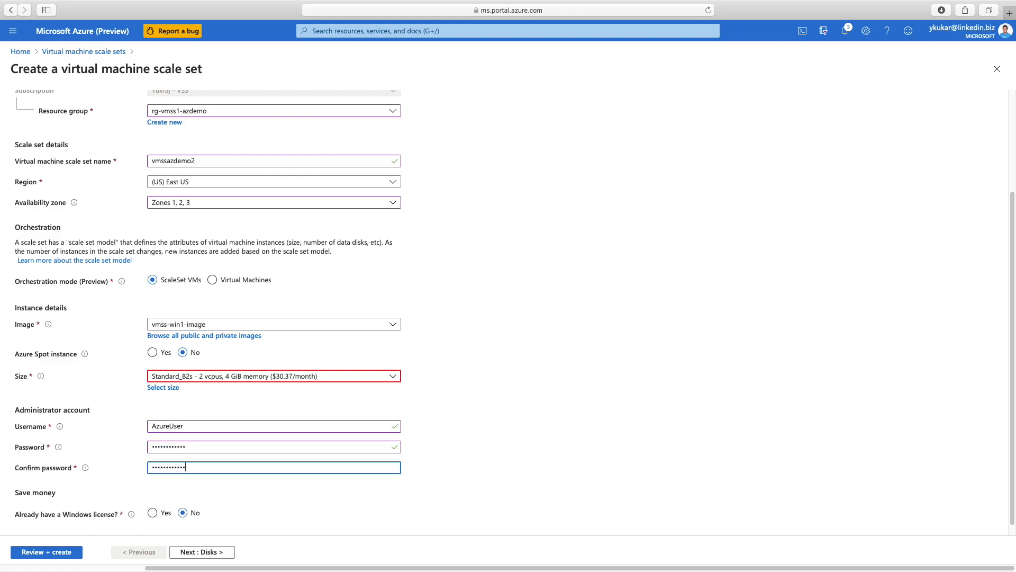
pyautogui.click(574, 258)
pyautogui.scroll(-1, 573, 259)
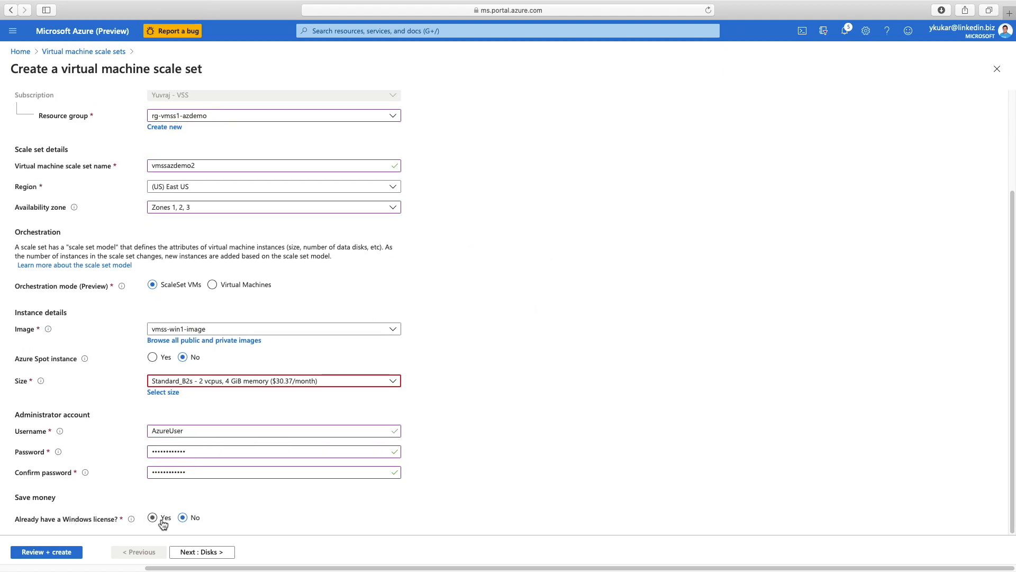
# Step: Configure the disk options with a Premium SSD OS disk, default platform-managed key encryption, and Ultra Disk compatibility set to No
pyautogui.click(191, 551)
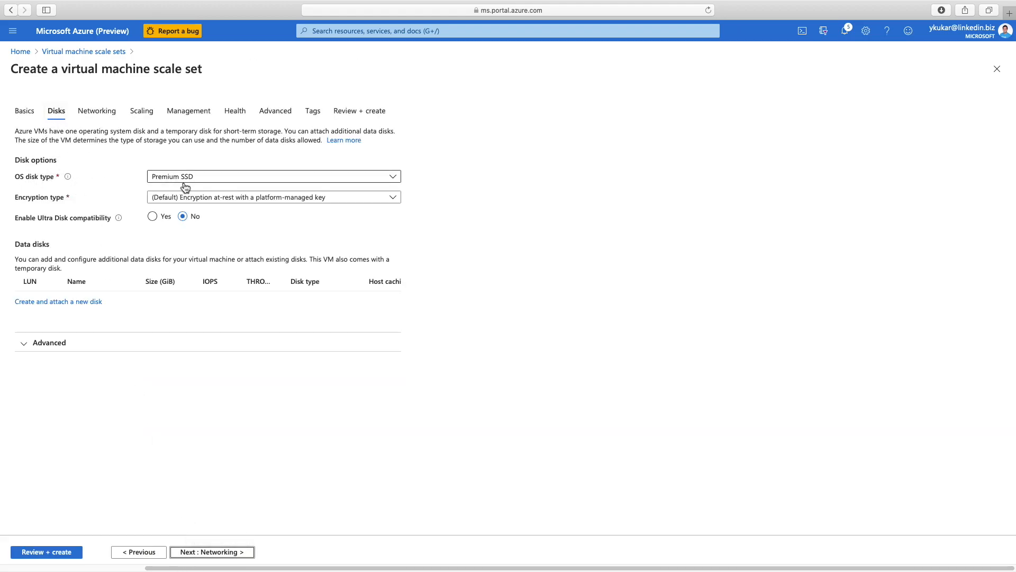
pyautogui.click(209, 180)
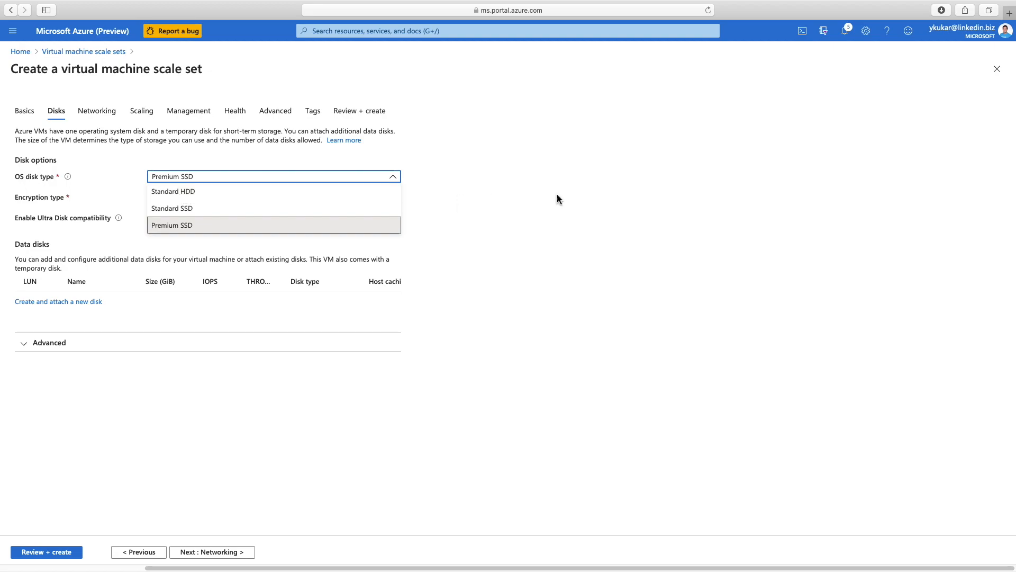
pyautogui.click(180, 231)
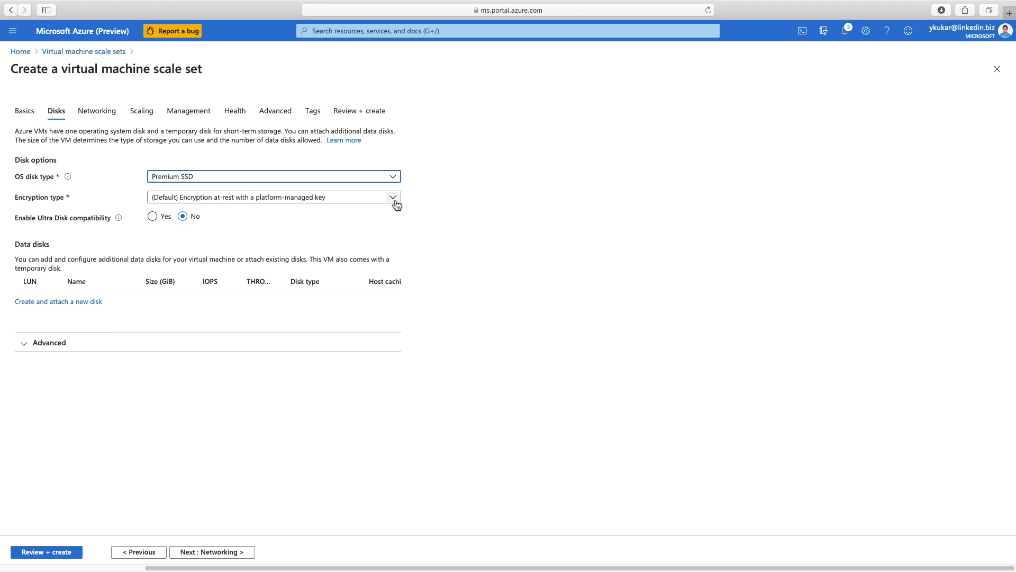
pyautogui.click(394, 202)
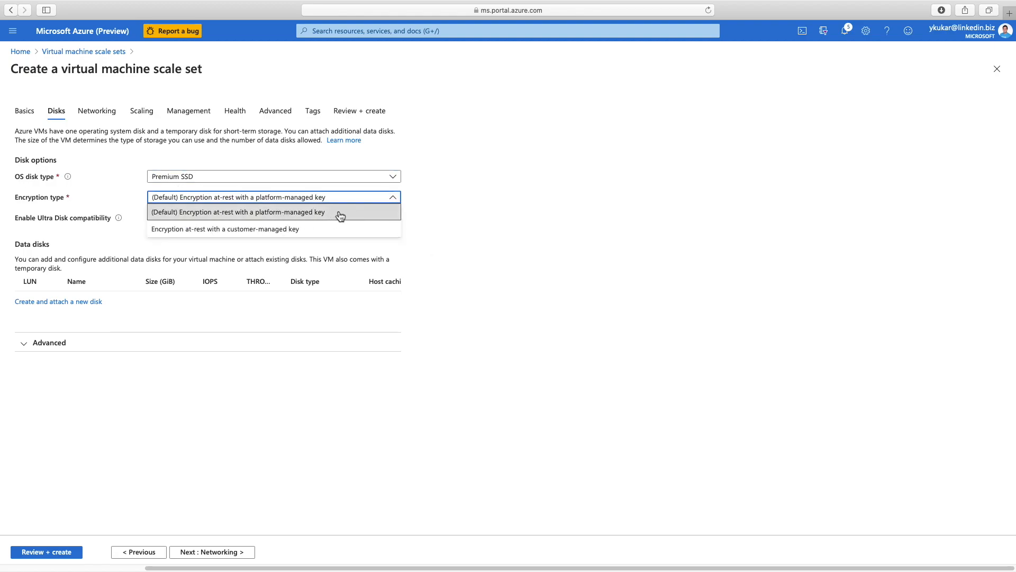
pyautogui.click(259, 213)
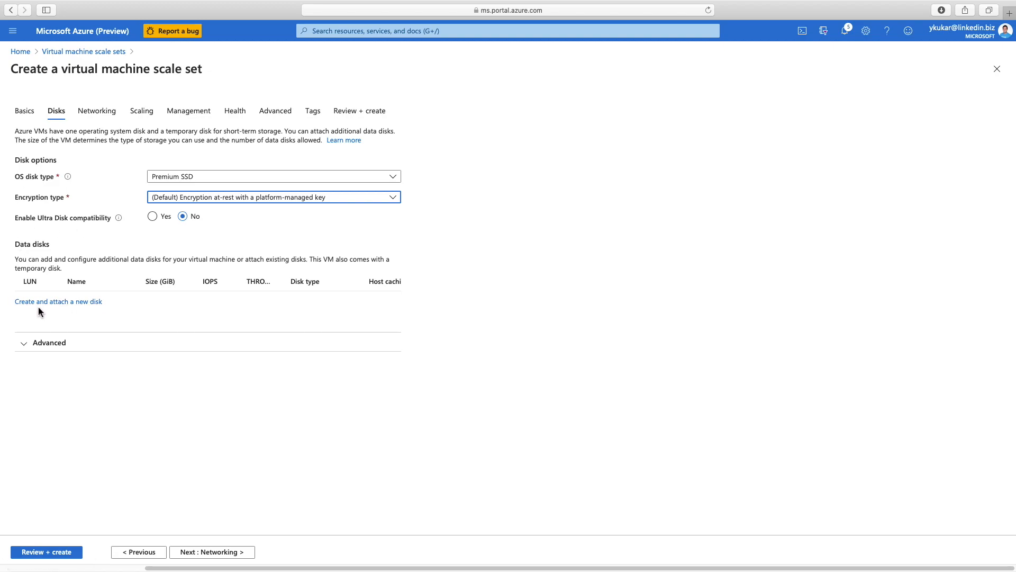
pyautogui.moveTo(111, 218); pyautogui.dragTo(18, 221)
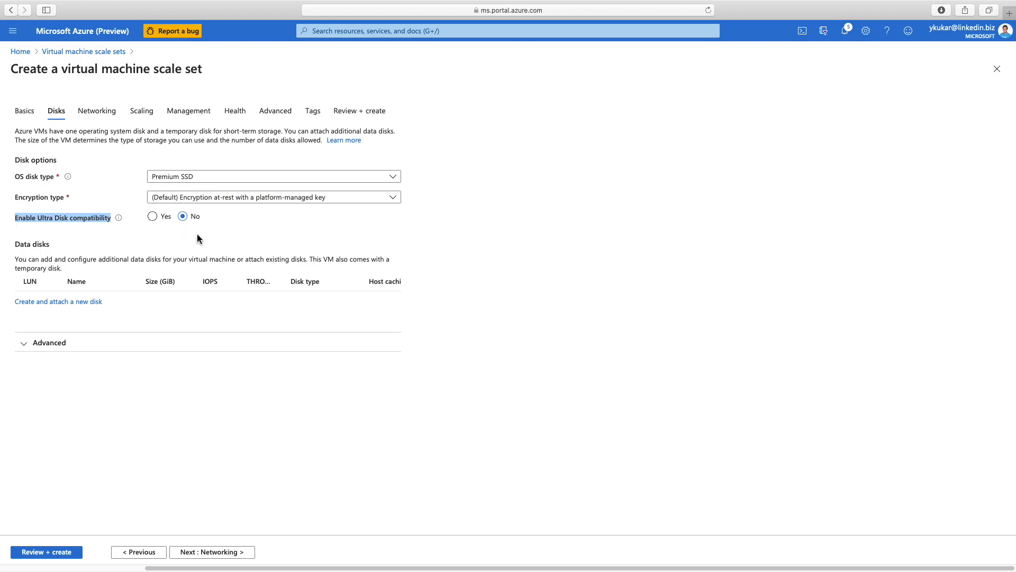
pyautogui.click(152, 216)
pyautogui.click(183, 216)
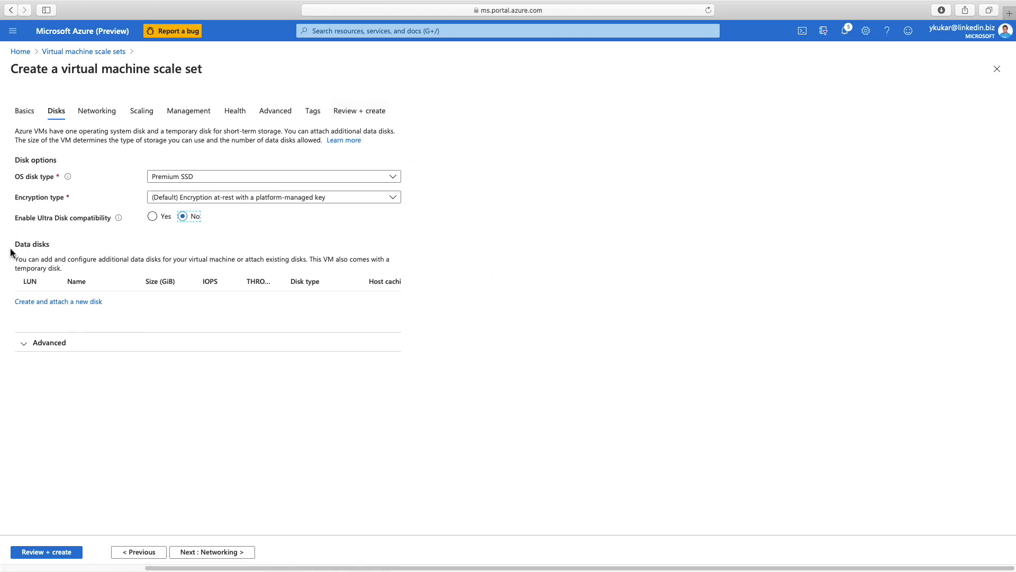
# Step: Create and attach an empty 1024 GiB Premium SSD data disk with default encryption, and show the advanced disk settings
pyautogui.click(80, 302)
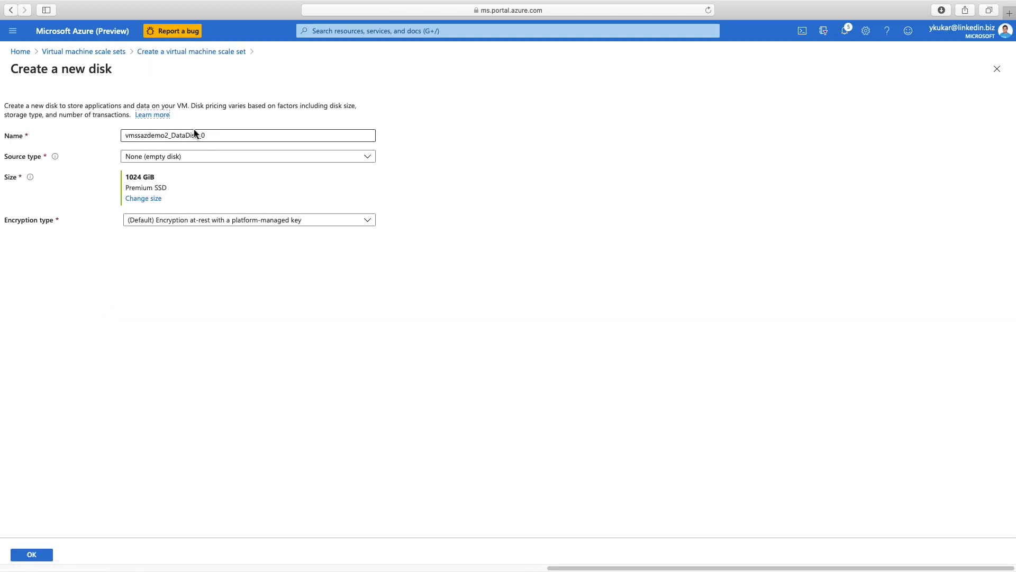
pyautogui.click(208, 157)
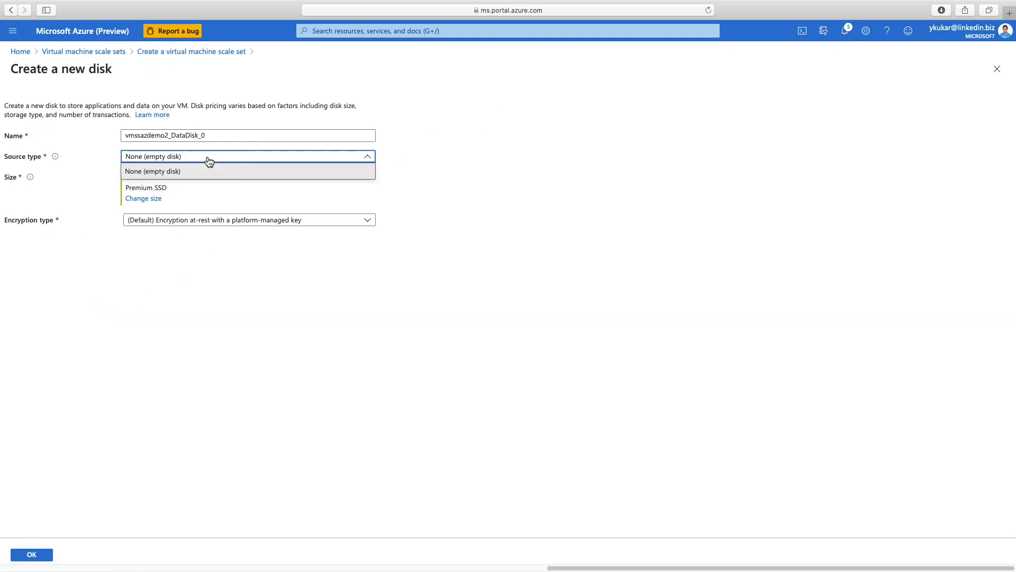
pyautogui.click(254, 199)
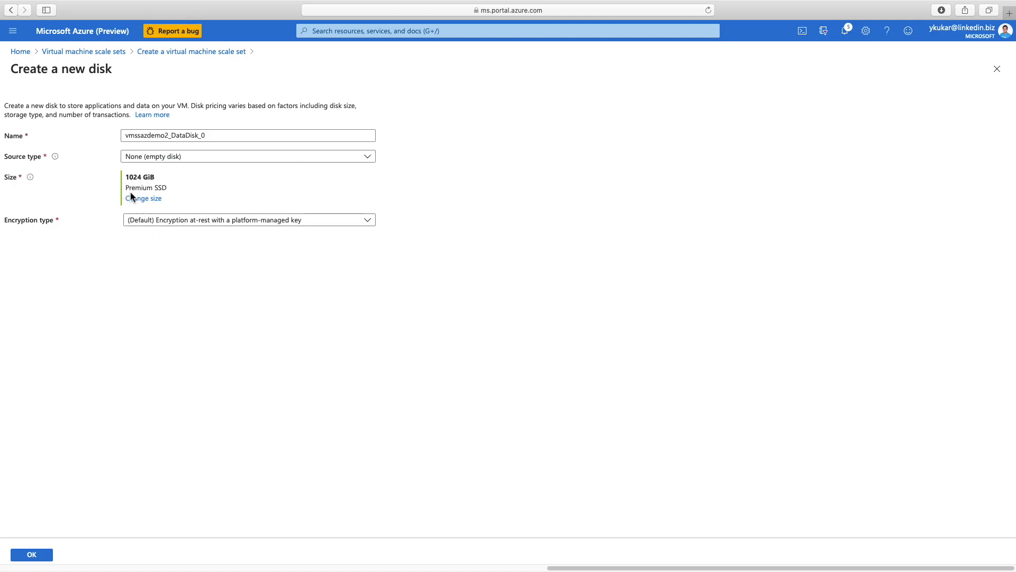
pyautogui.click(161, 222)
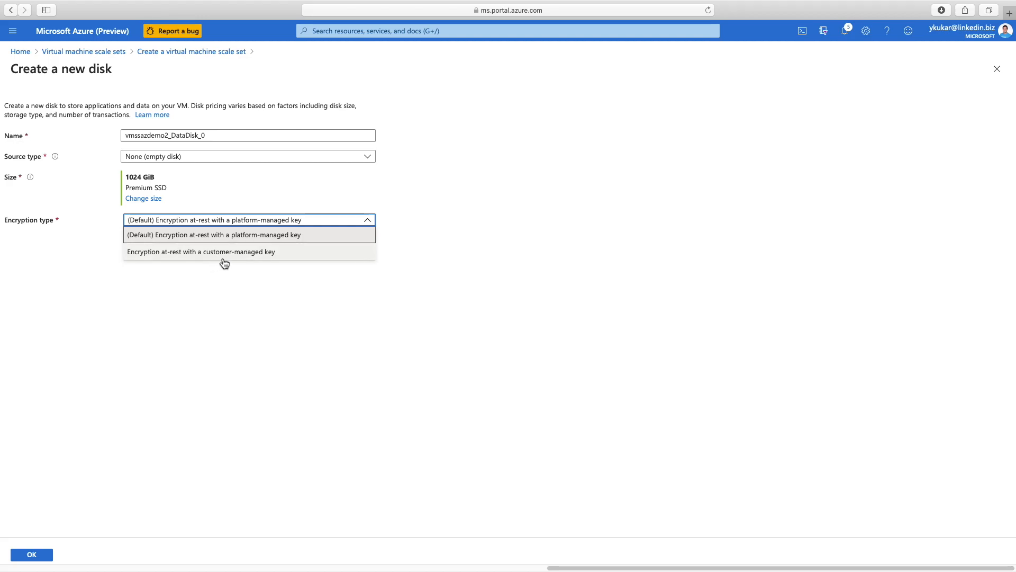
pyautogui.click(32, 554)
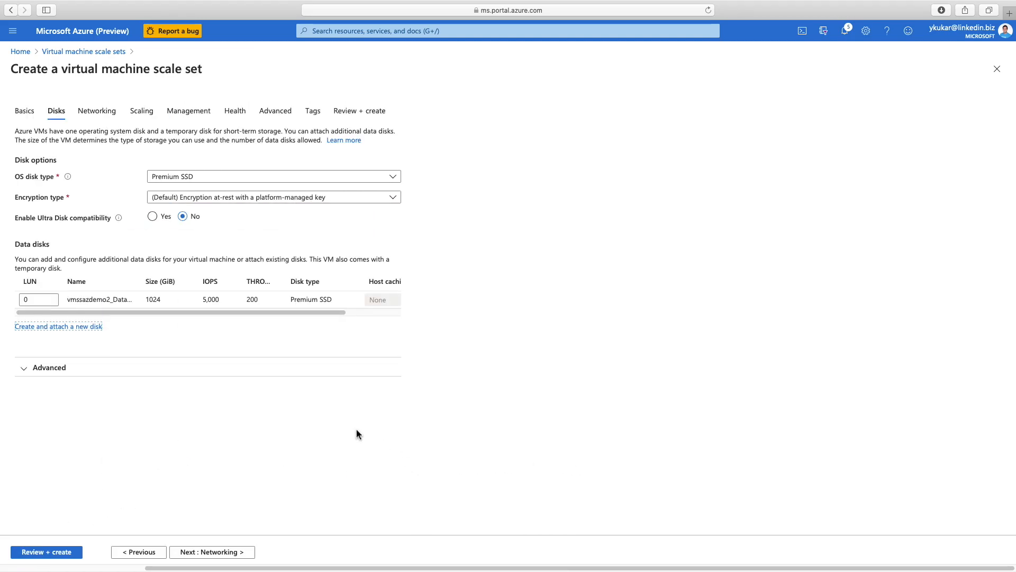
pyautogui.click(168, 371)
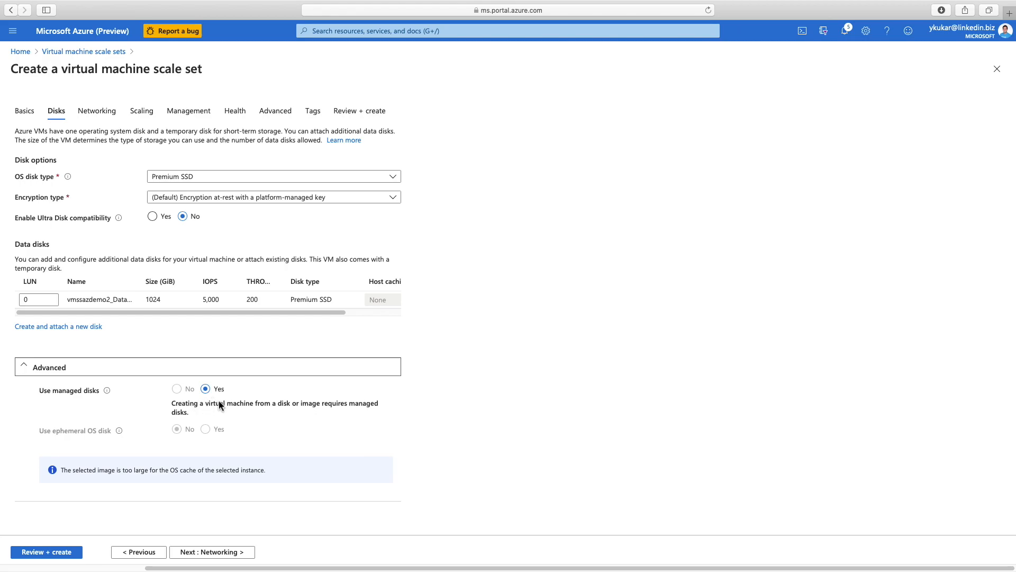
# Step: Proceed to networking, try the existing rg-vmss1-azdemo-vnet, and reselect the new recommended virtual network rgvmss1azdemovnet734
pyautogui.click(222, 554)
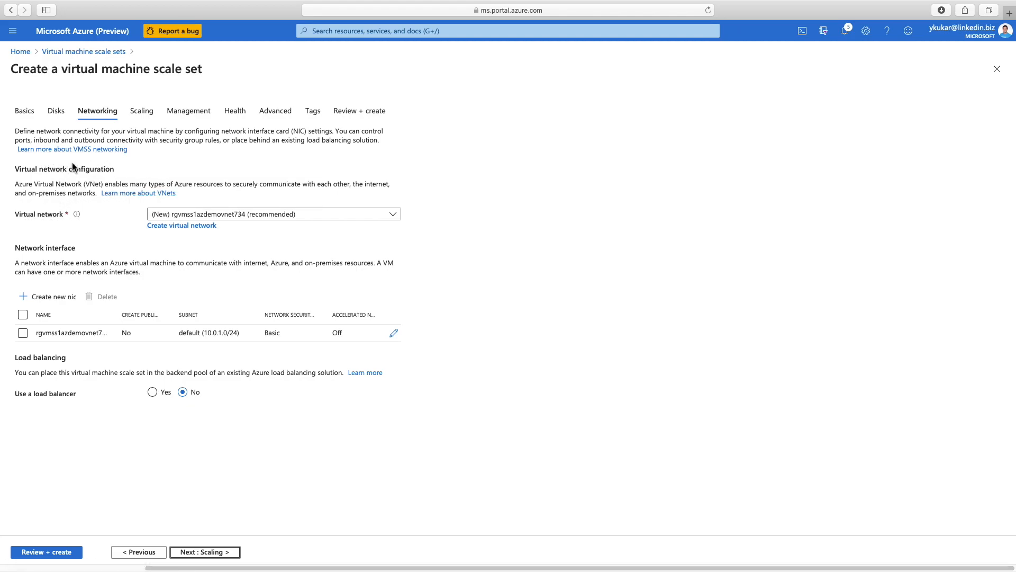
pyautogui.click(302, 218)
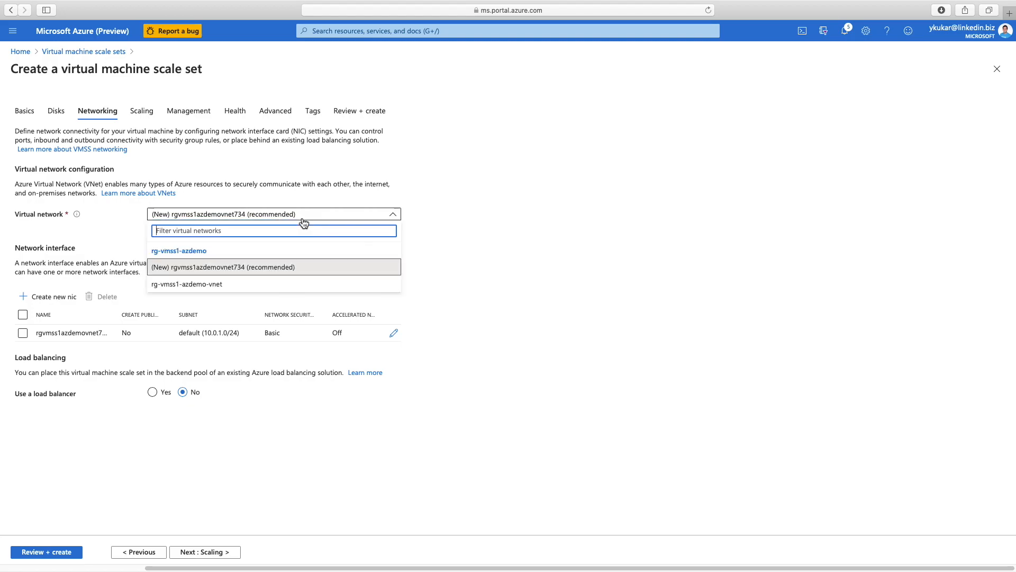
pyautogui.click(196, 289)
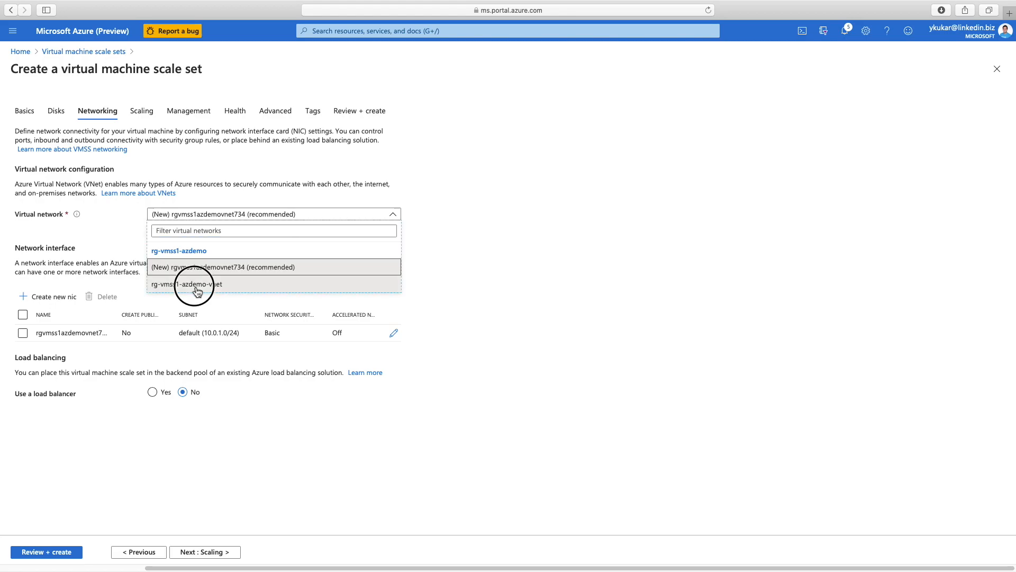
pyautogui.click(214, 214)
pyautogui.click(207, 267)
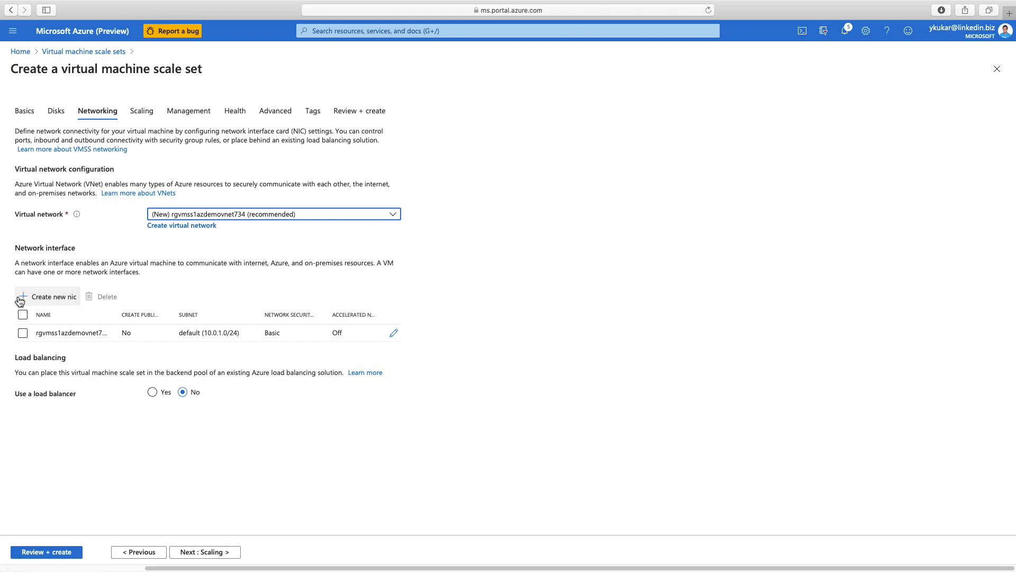
pyautogui.click(31, 256)
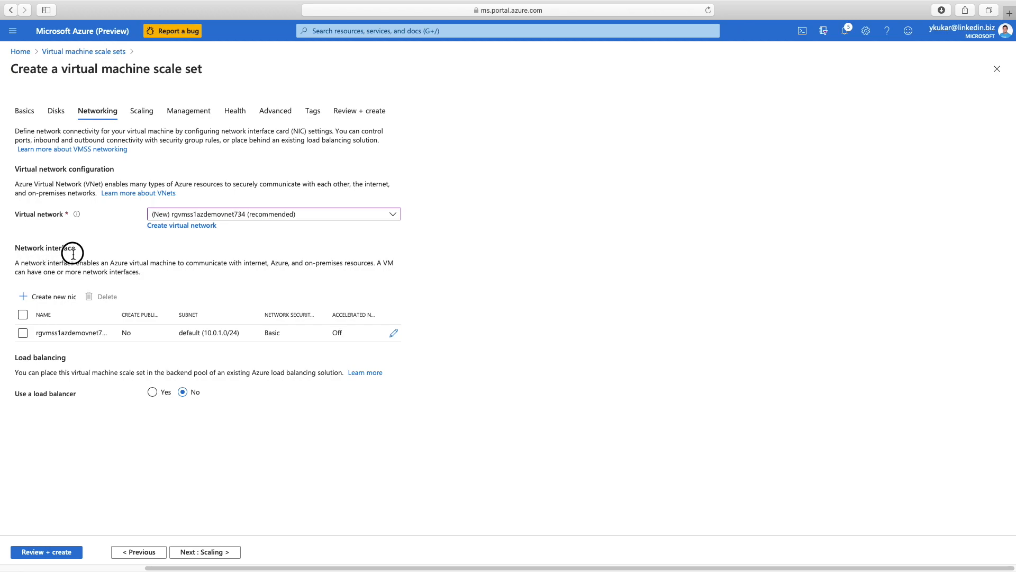
pyautogui.moveTo(36, 334); pyautogui.dragTo(102, 335)
pyautogui.doubleClick(127, 333)
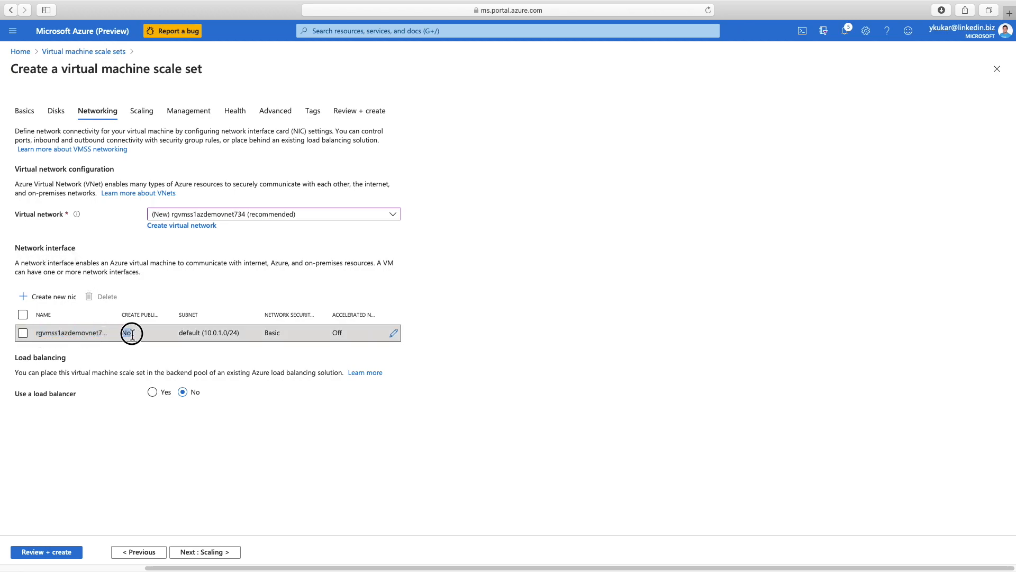
pyautogui.moveTo(179, 333); pyautogui.dragTo(242, 335)
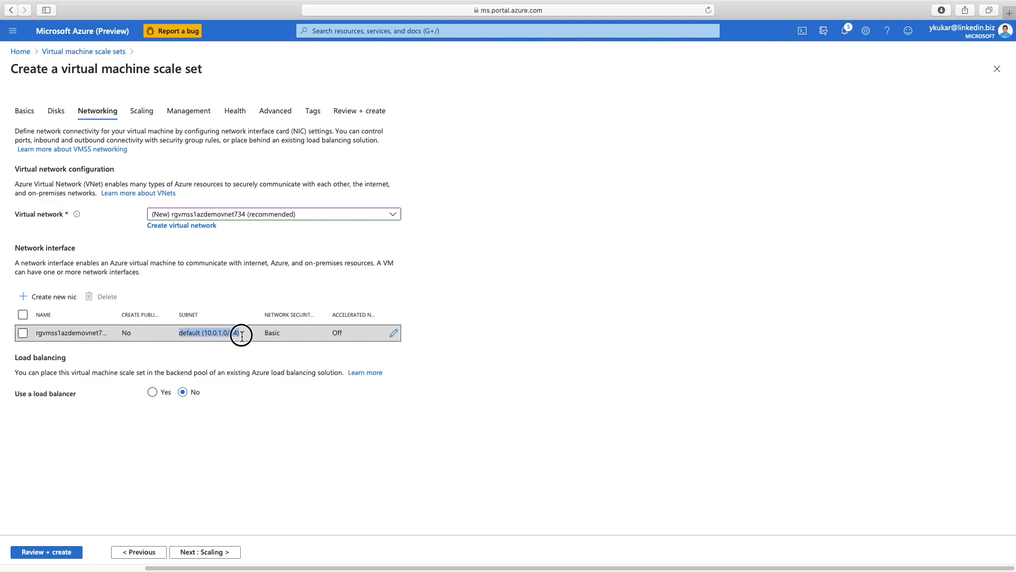
# Step: Edit the listed network interface to use a Basic security group and allow public inbound traffic on RDP (3389)
pyautogui.click(393, 333)
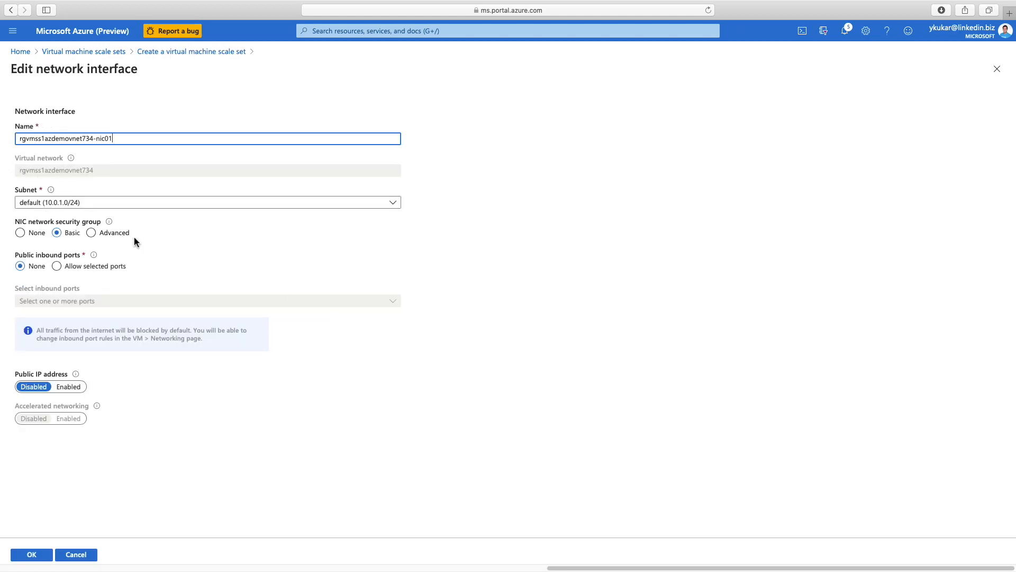
pyautogui.click(104, 236)
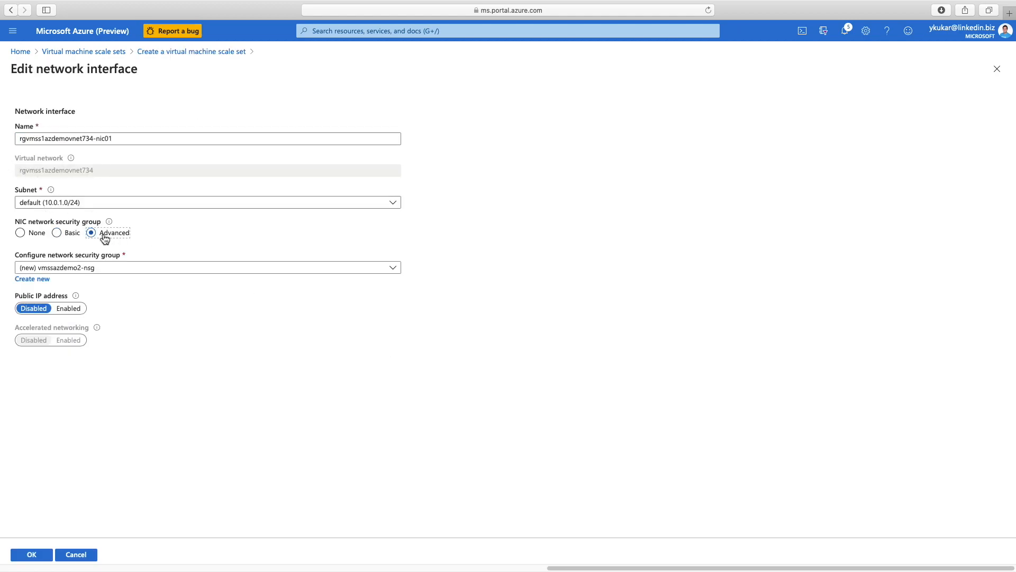
pyautogui.click(71, 234)
pyautogui.click(77, 268)
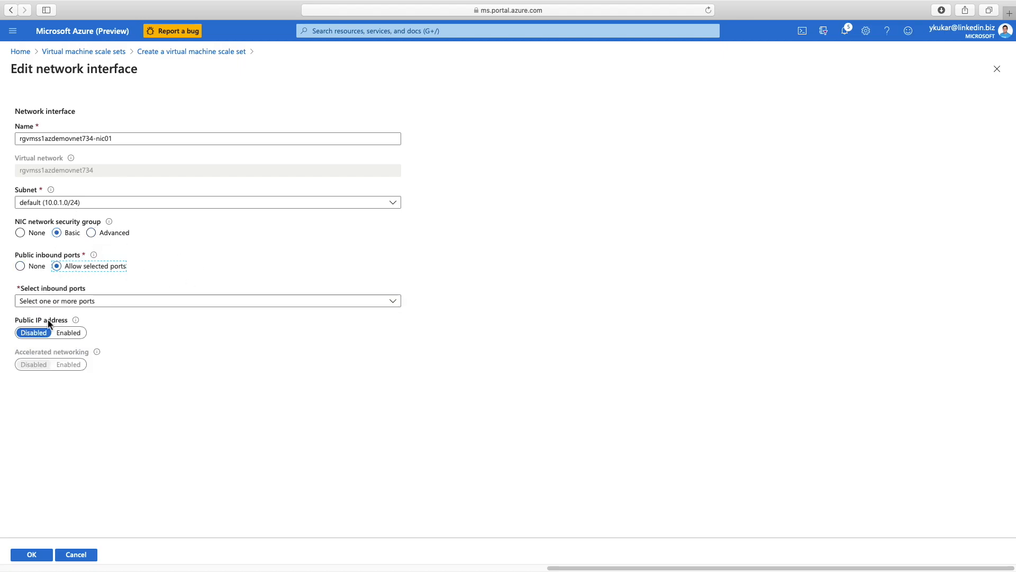
pyautogui.click(64, 304)
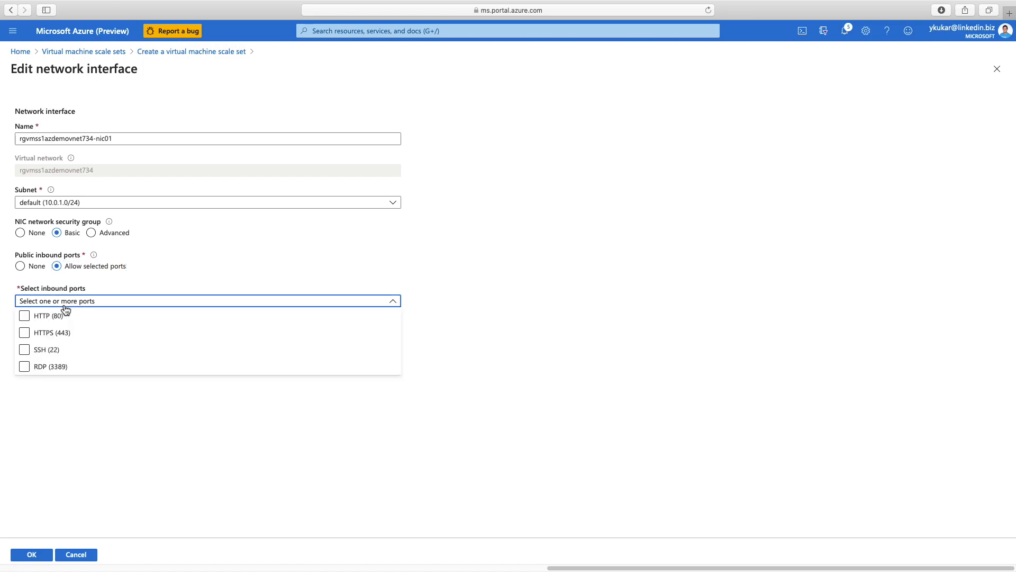
pyautogui.click(26, 371)
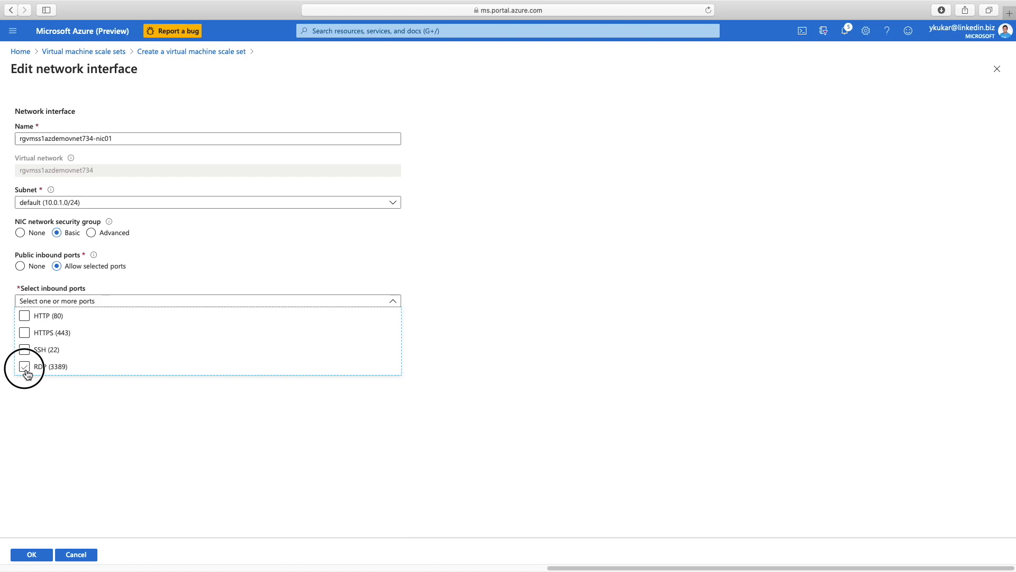
# Step: Select RDP (3389) and HTTP (80) as the allowed inbound ports and save the network interface changes
pyautogui.click(26, 372)
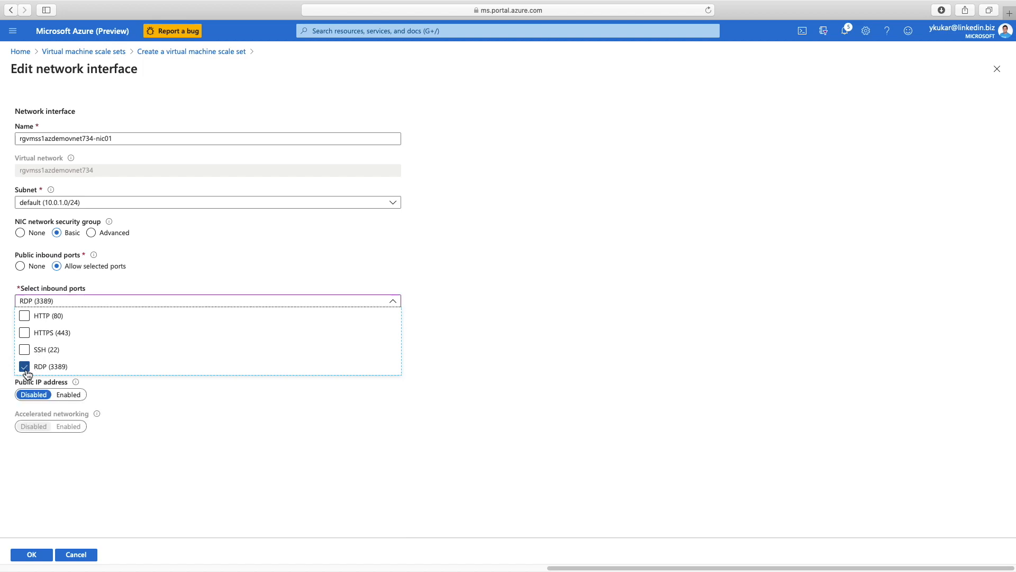
pyautogui.click(25, 316)
pyautogui.click(31, 555)
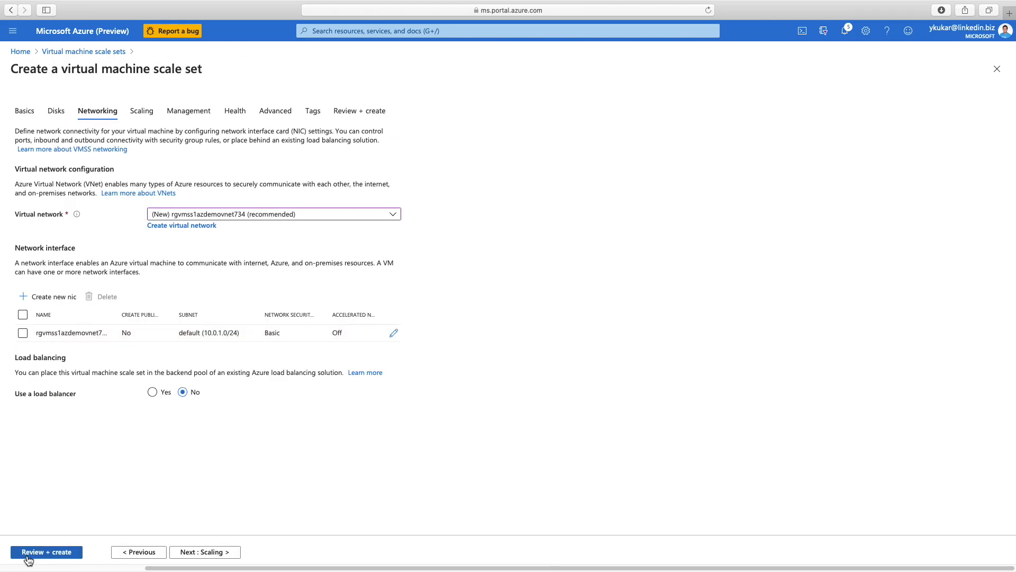
# Step: Enable a load balancer for the scale set and choose Azure load balancer as the load balancing option
pyautogui.click(153, 393)
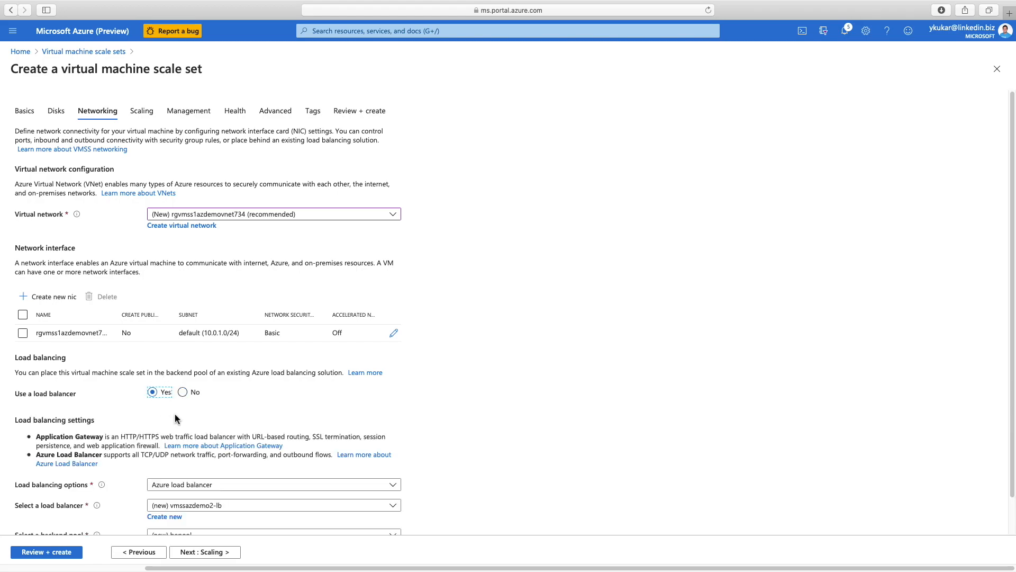
pyautogui.scroll(-1, 204, 459)
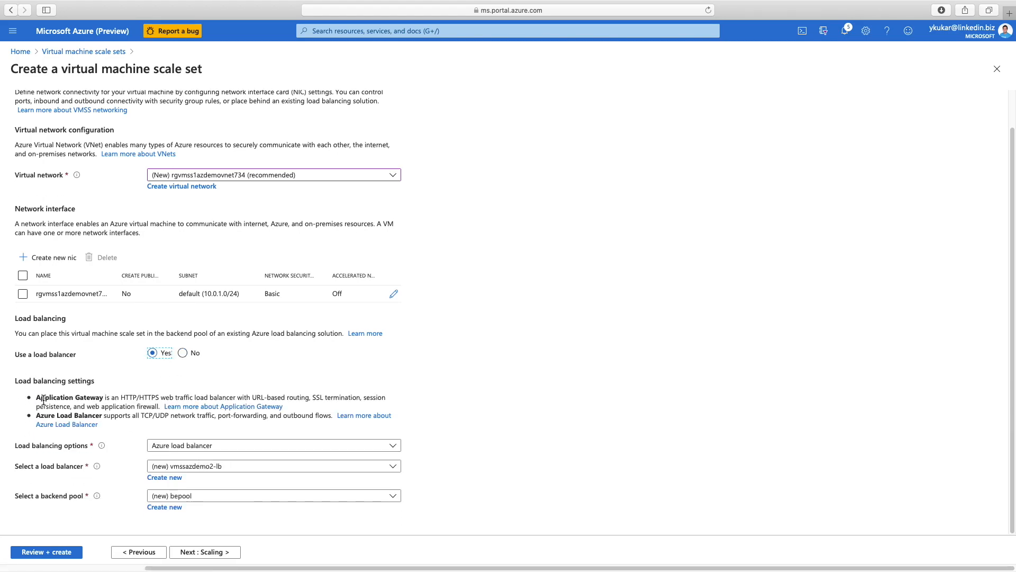
pyautogui.moveTo(36, 398); pyautogui.dragTo(98, 403)
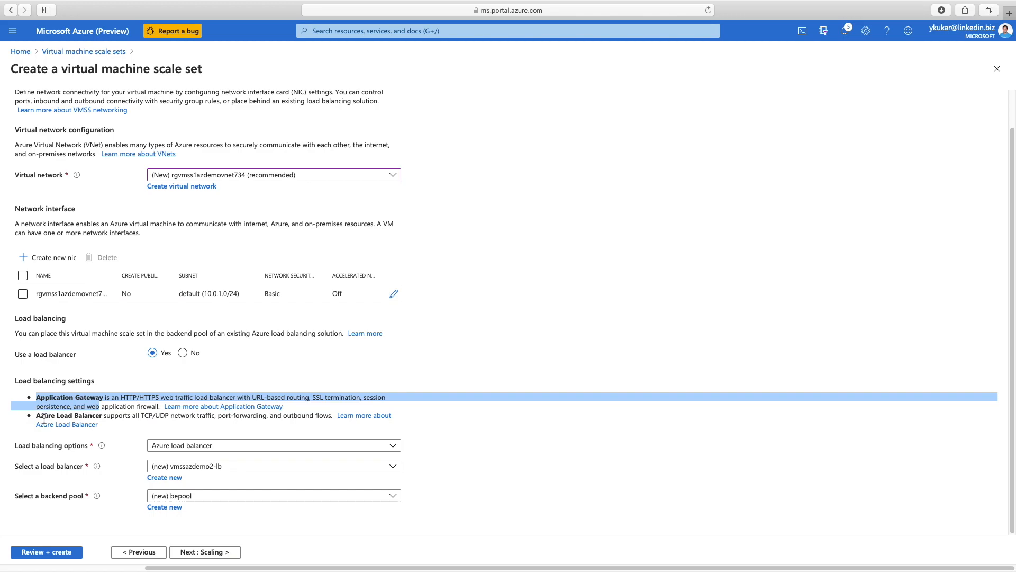
pyautogui.click(41, 417)
pyautogui.moveTo(41, 417); pyautogui.dragTo(101, 416)
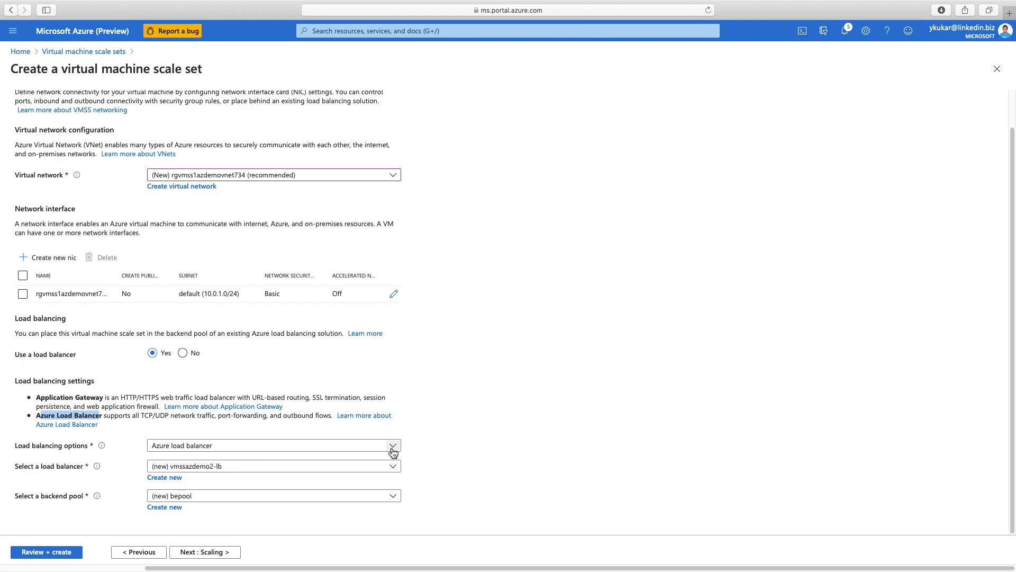
pyautogui.scroll(1, 395, 451)
pyautogui.click(390, 466)
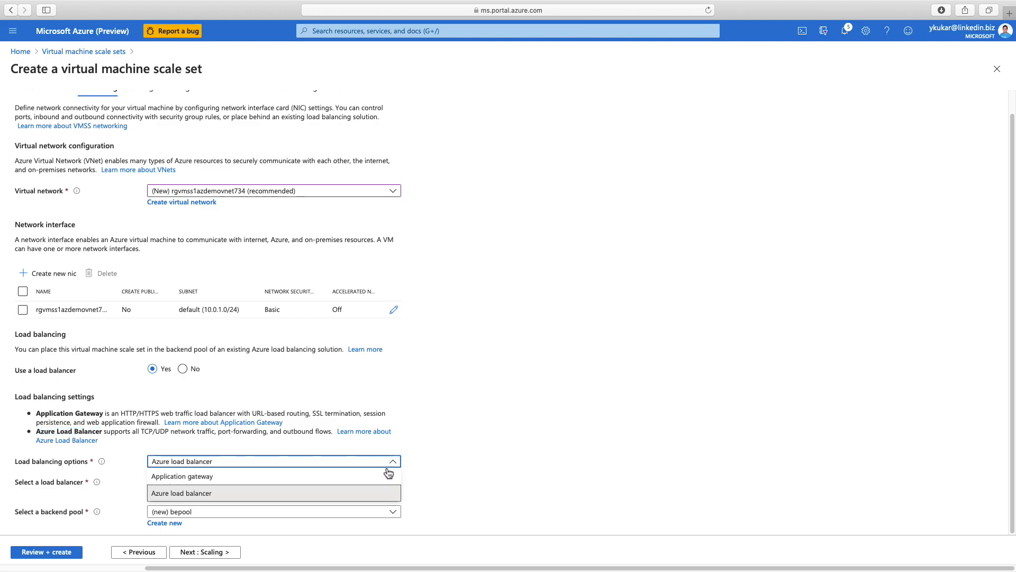
pyautogui.click(225, 497)
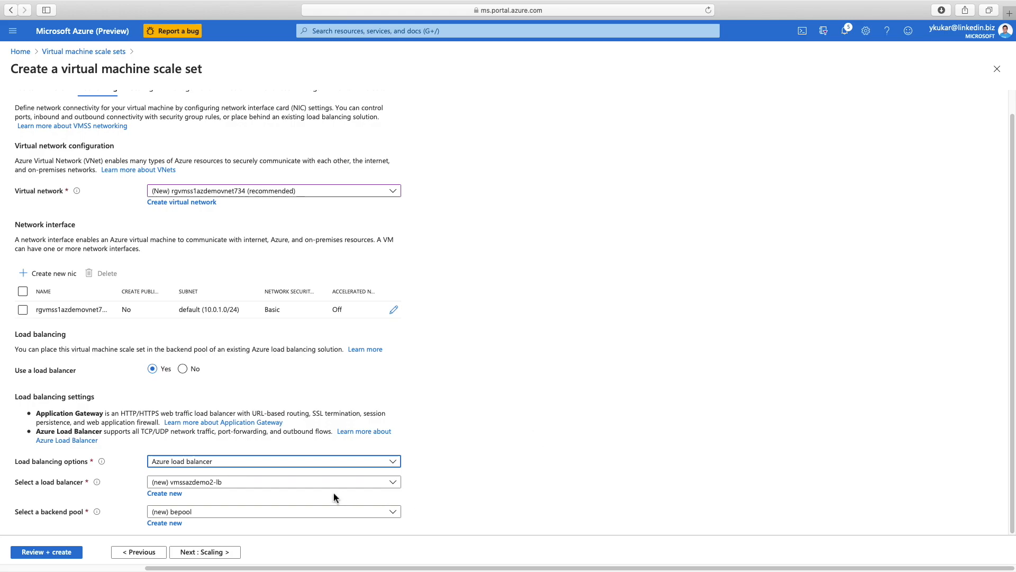
# Step: Try the existing load balancer vmssazdemo1-lb, and reselect the new vmssazdemo2-lb
pyautogui.click(396, 483)
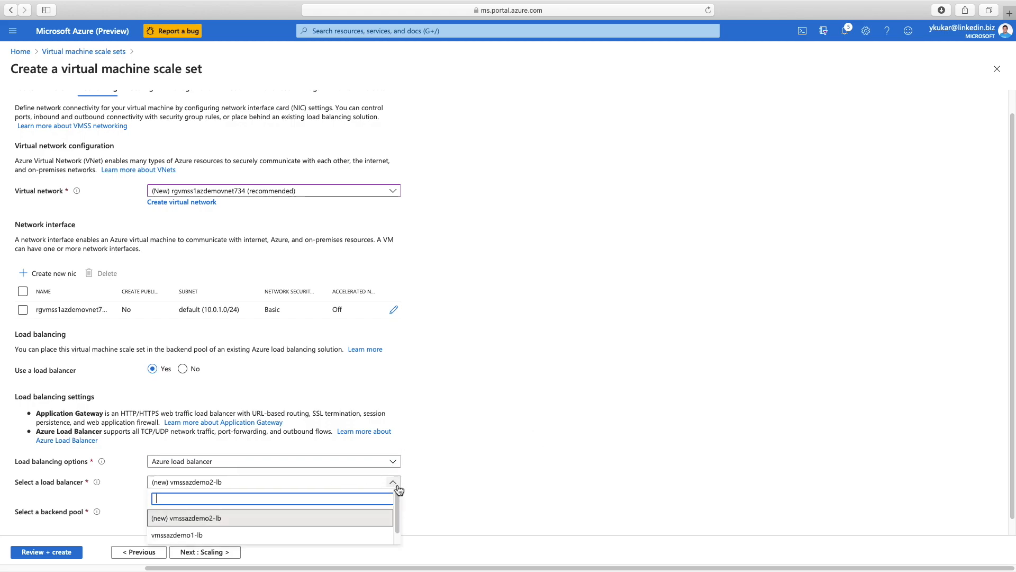
pyautogui.click(171, 541)
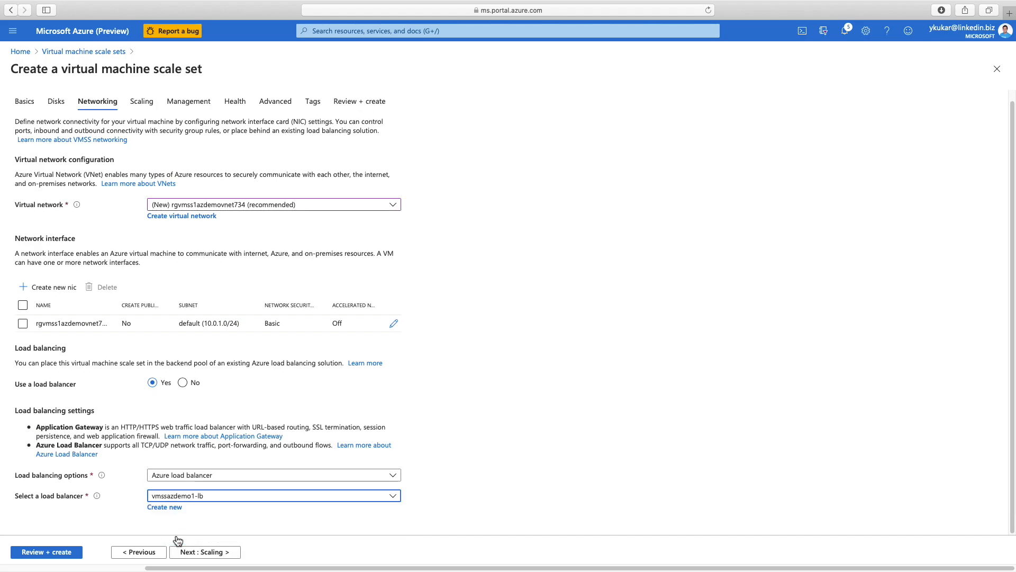
pyautogui.scroll(-1, 416, 501)
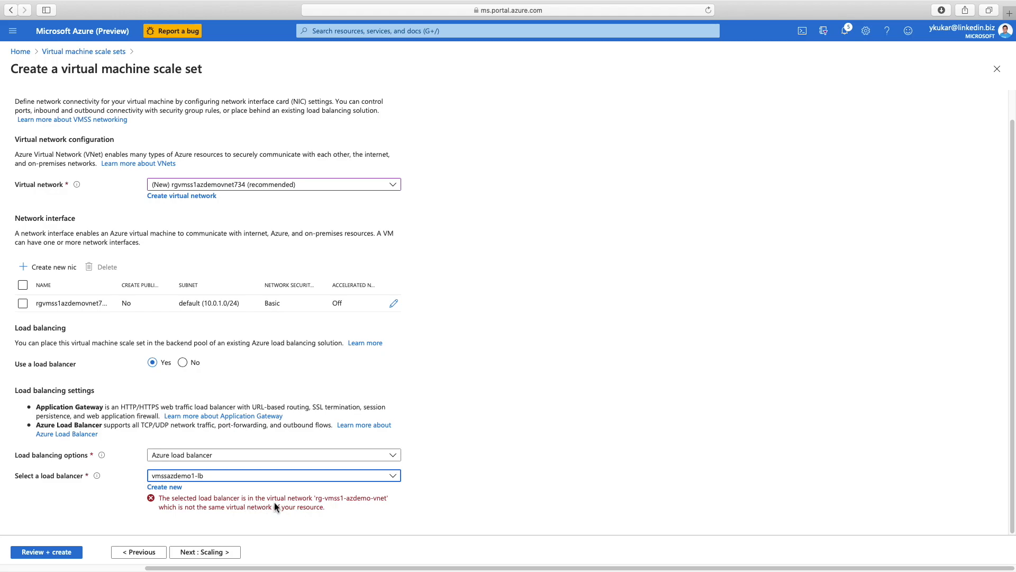
pyautogui.scroll(1, 390, 484)
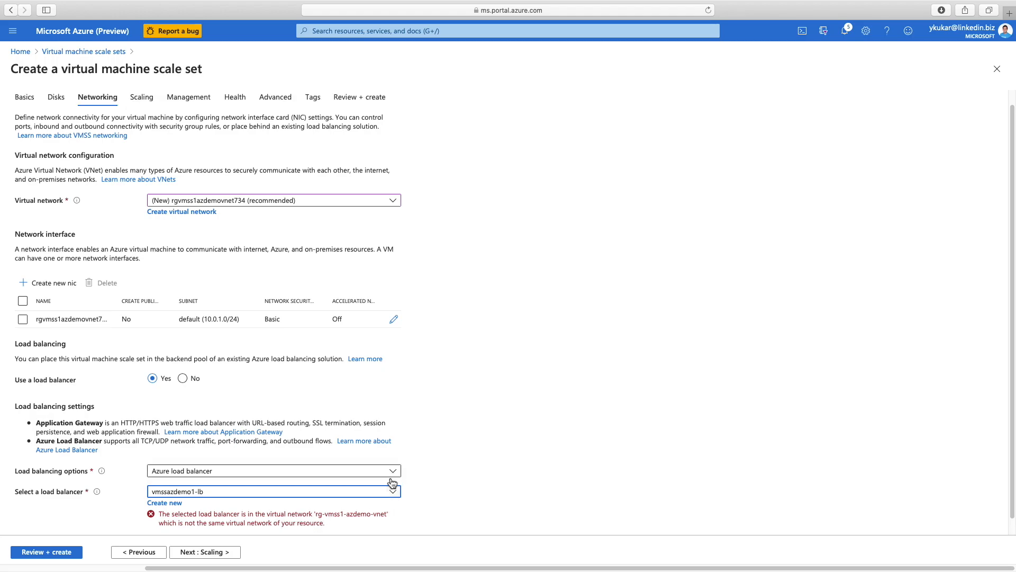
pyautogui.click(393, 491)
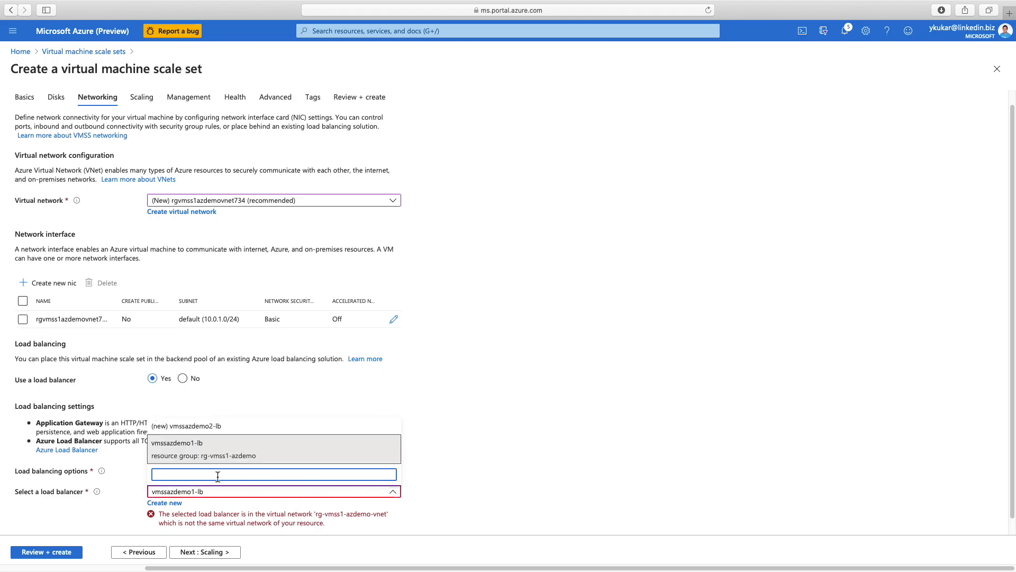
pyautogui.click(201, 430)
pyautogui.scroll(-1, 413, 490)
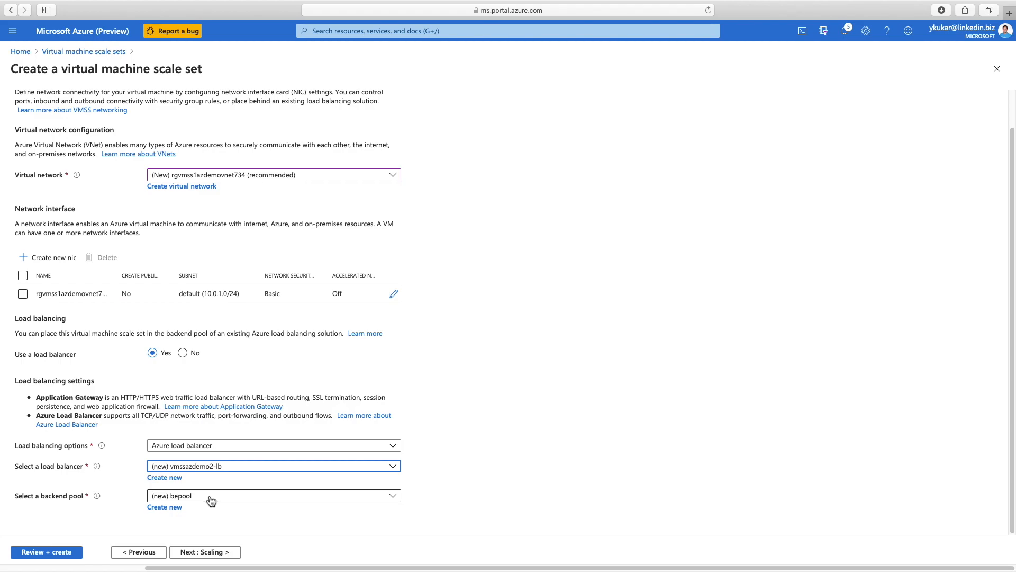
# Step: Proceed to the scaling settings and set the scaling policy to Custom
pyautogui.click(227, 552)
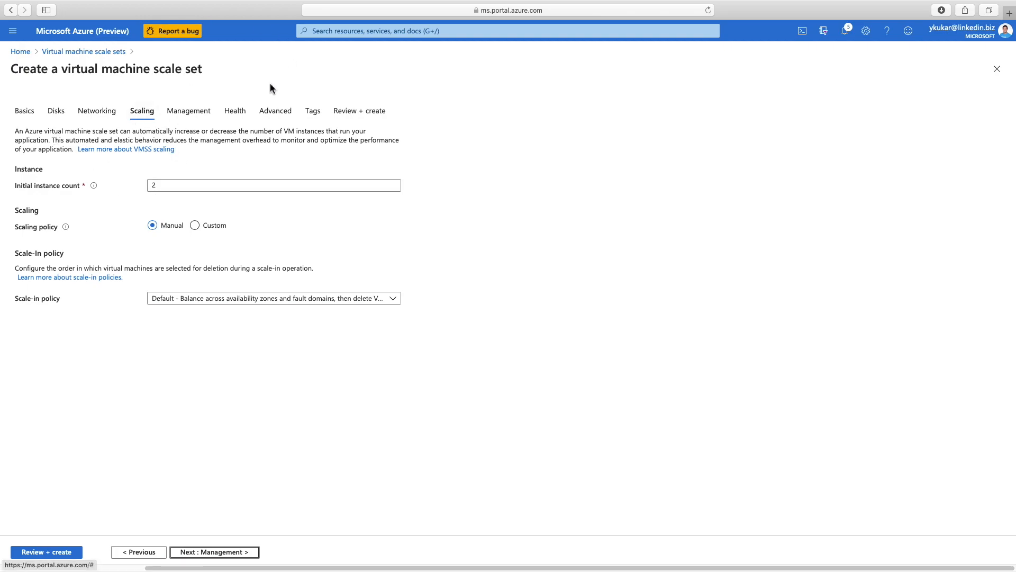
pyautogui.click(289, 186)
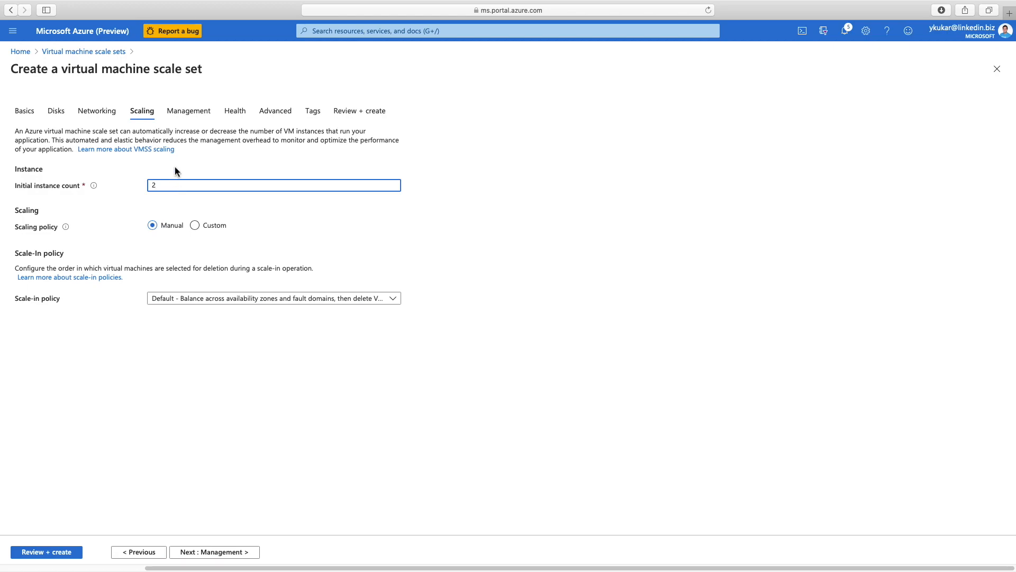
pyautogui.click(196, 226)
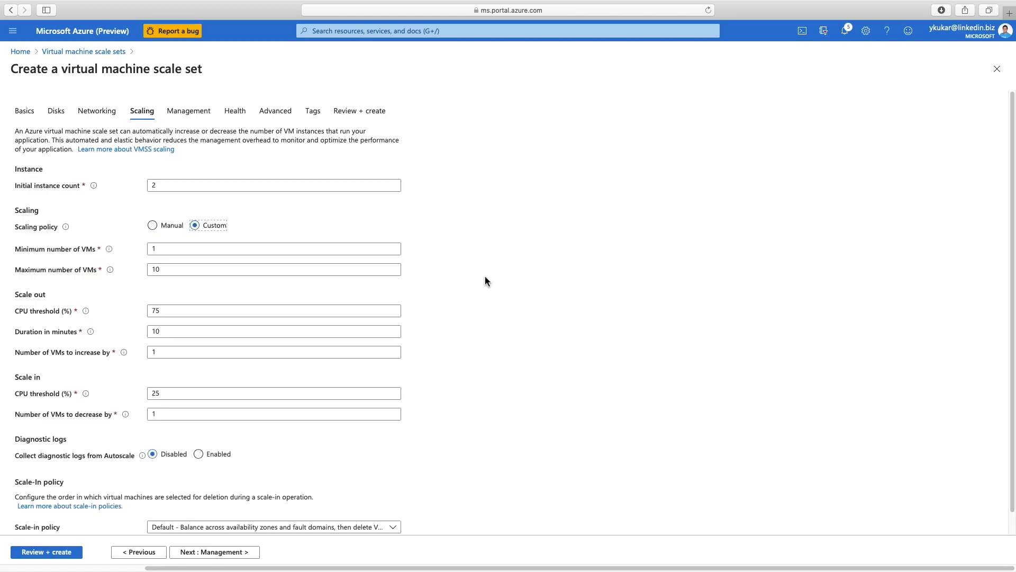
pyautogui.scroll(-1, 483, 285)
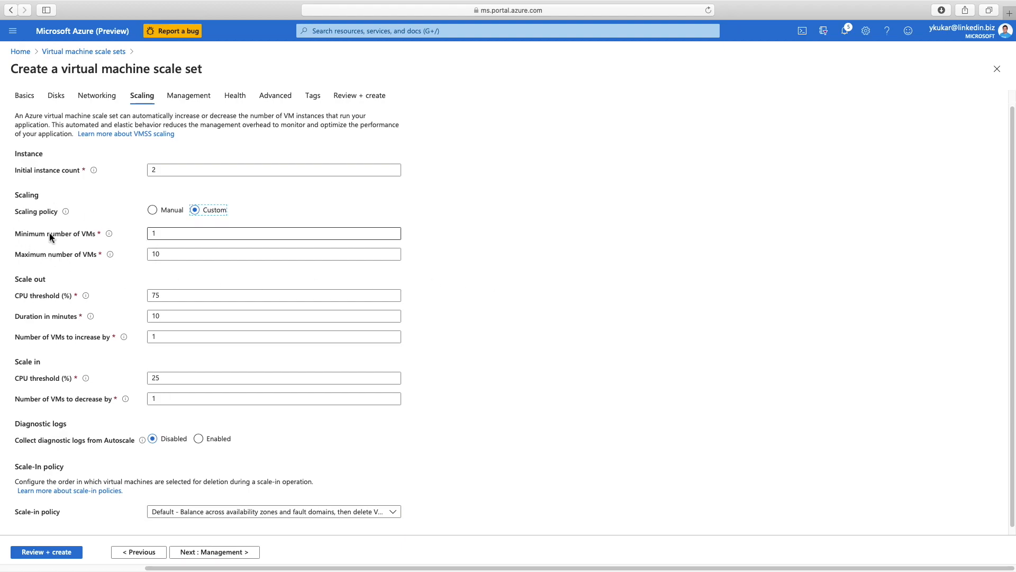
pyautogui.click(427, 251)
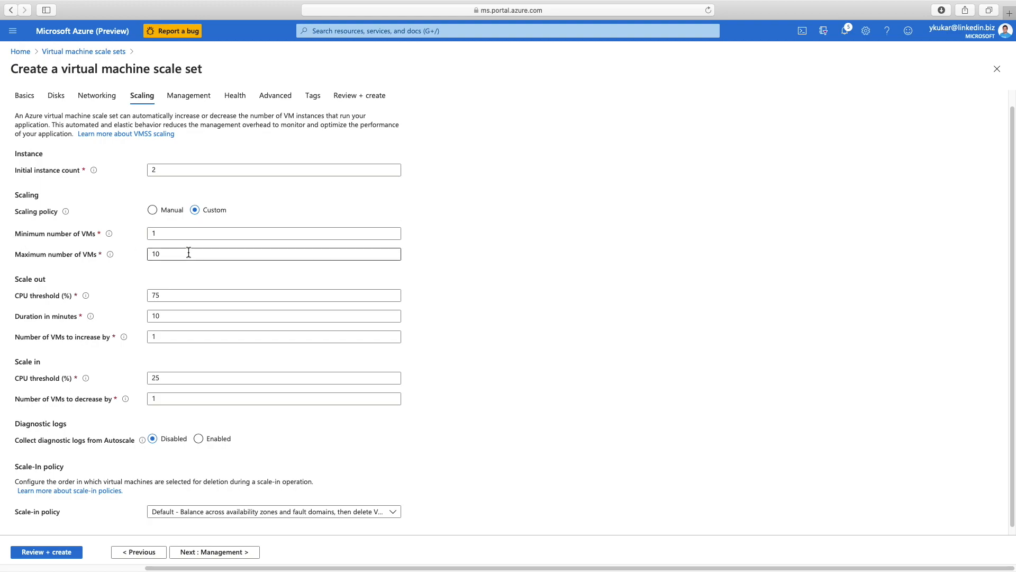
# Step: Set the initial instance count to 2
pyautogui.click(162, 254)
pyautogui.click(161, 232)
pyautogui.scroll(1, 161, 232)
pyautogui.click(167, 182)
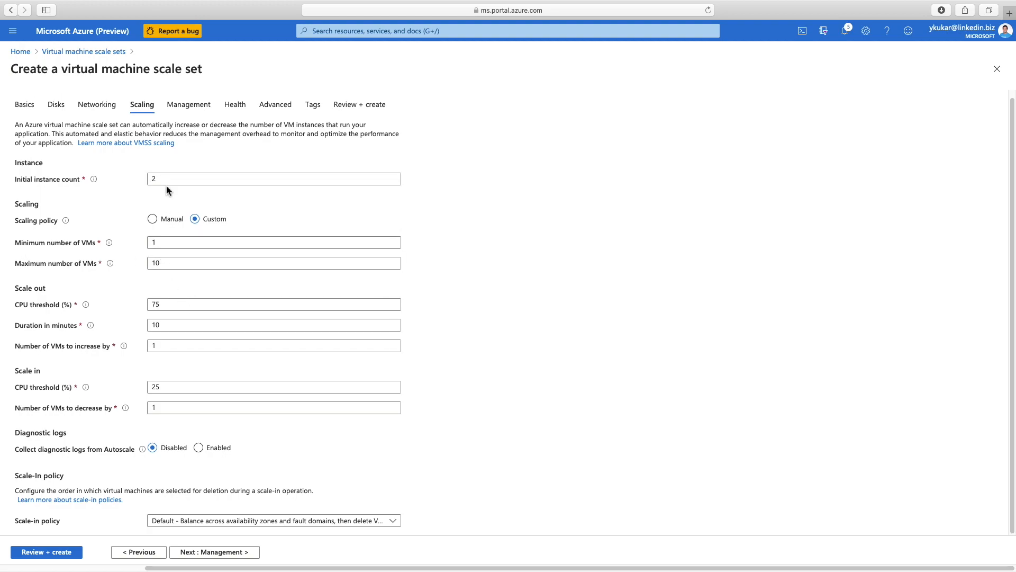
pyautogui.moveTo(167, 181); pyautogui.dragTo(138, 180)
pyautogui.write('22')
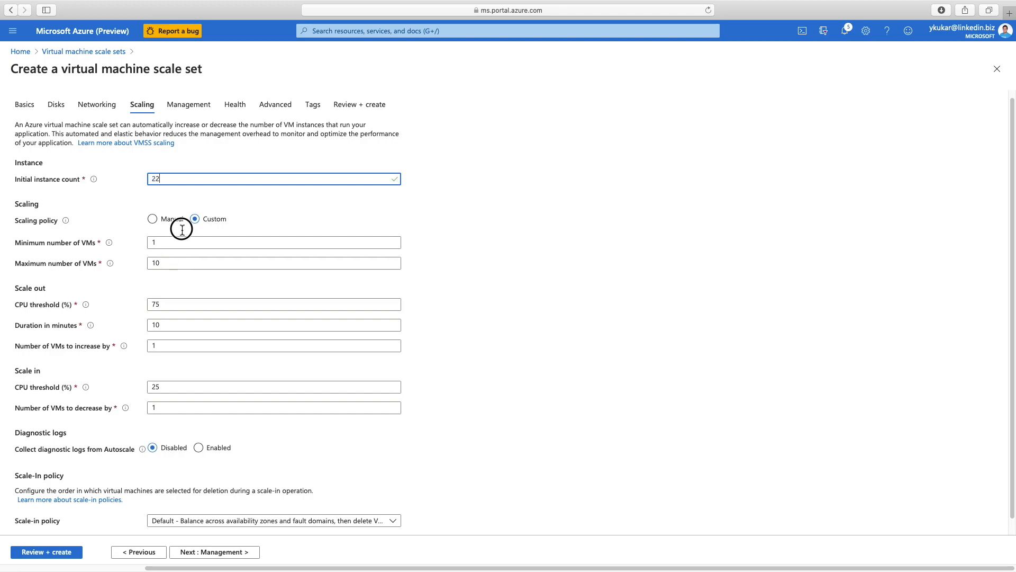
pyautogui.press('BackSpace')
pyautogui.hscroll(-2, 10, 269)
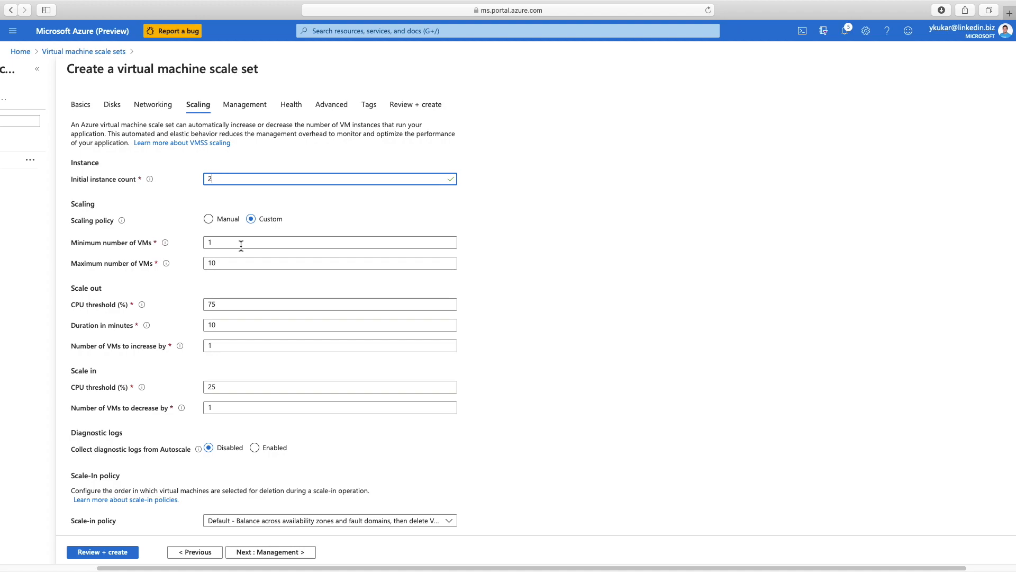
# Step: Examine the custom scaling fields: minimum and maximum VMs, scale-out CPU threshold, duration and increase, and scale-in threshold and decrease
pyautogui.click(241, 244)
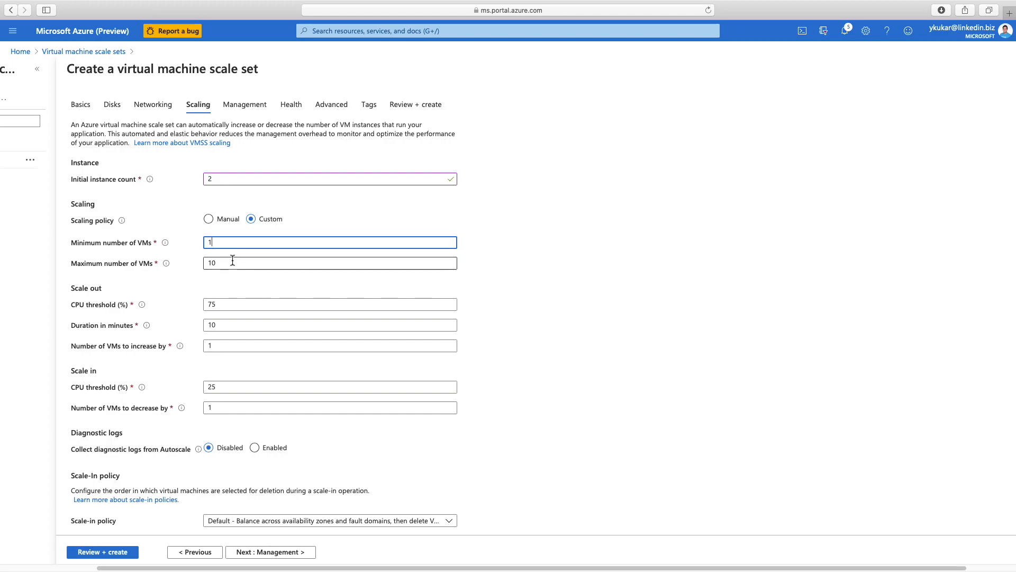
pyautogui.click(232, 263)
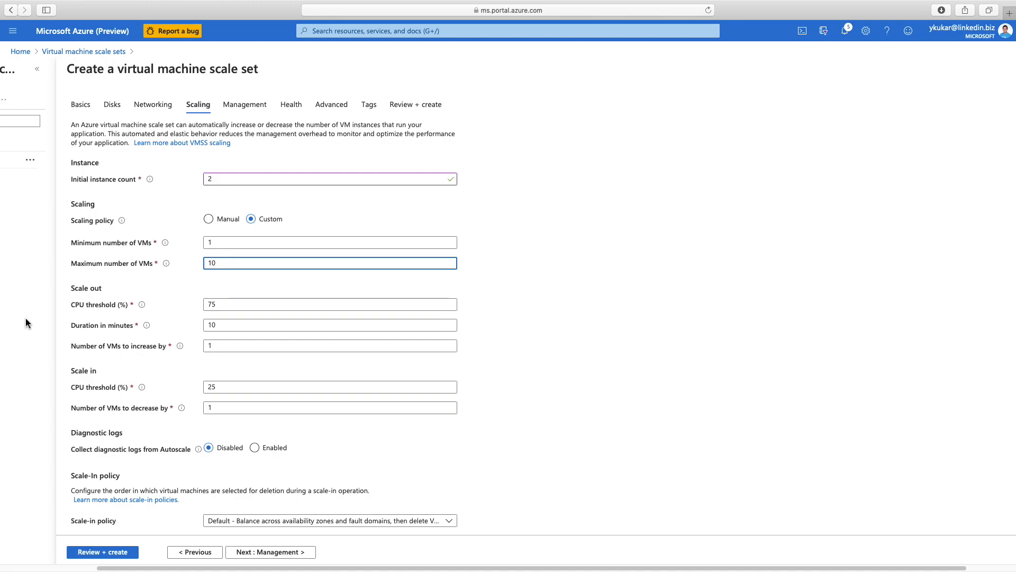
pyautogui.moveTo(142, 305)
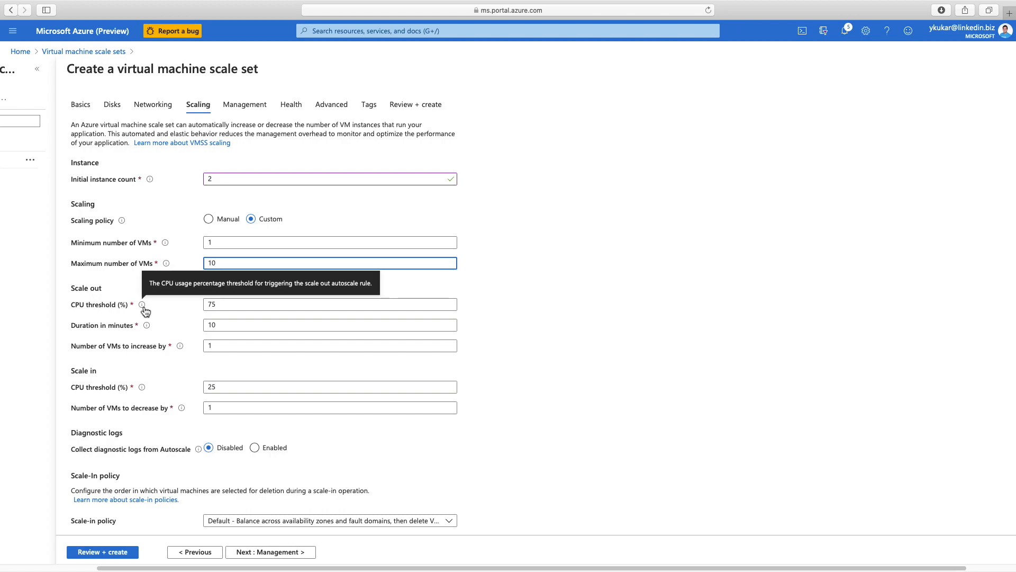
pyautogui.click(244, 307)
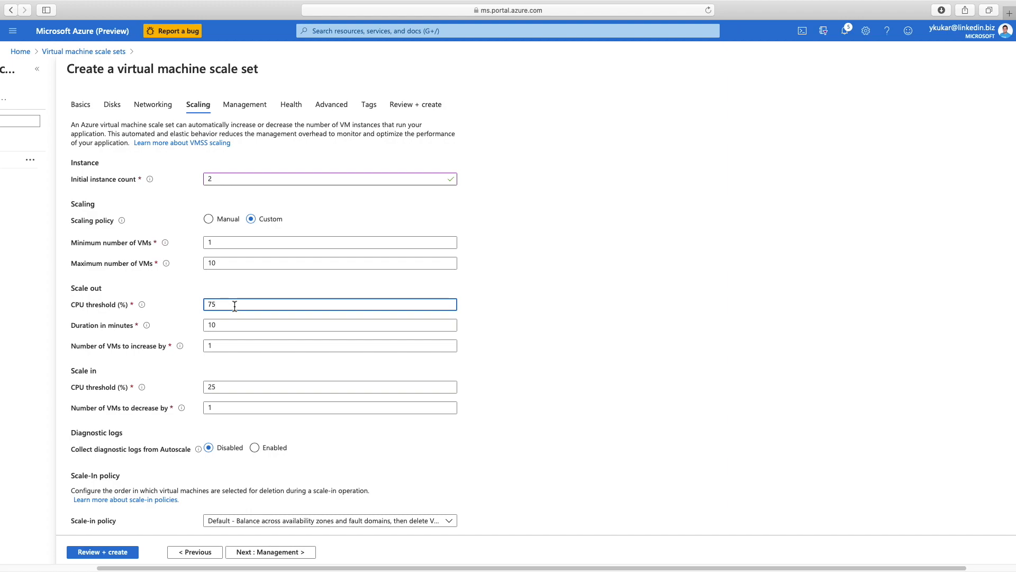
pyautogui.doubleClick(203, 346)
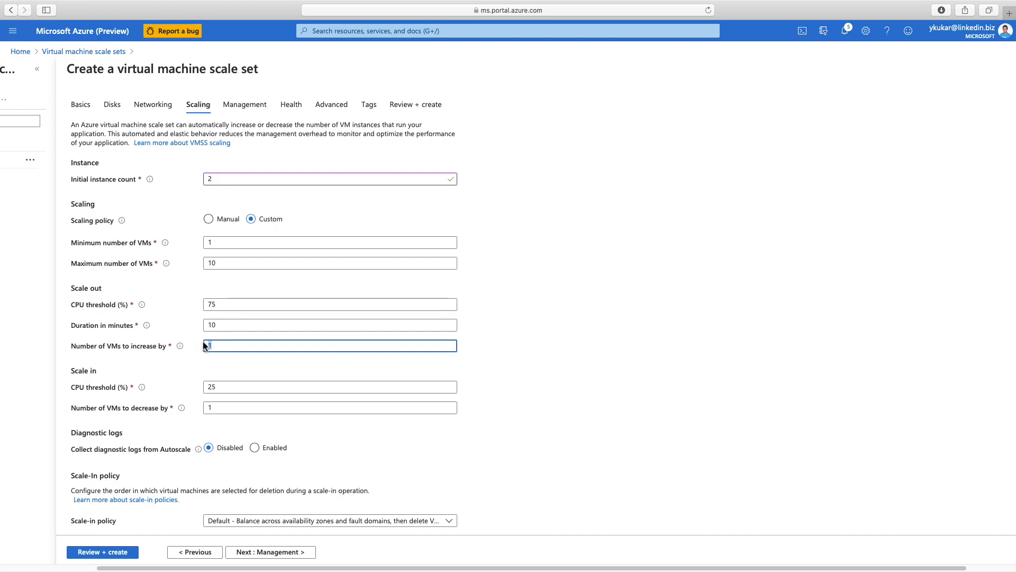
pyautogui.click(225, 328)
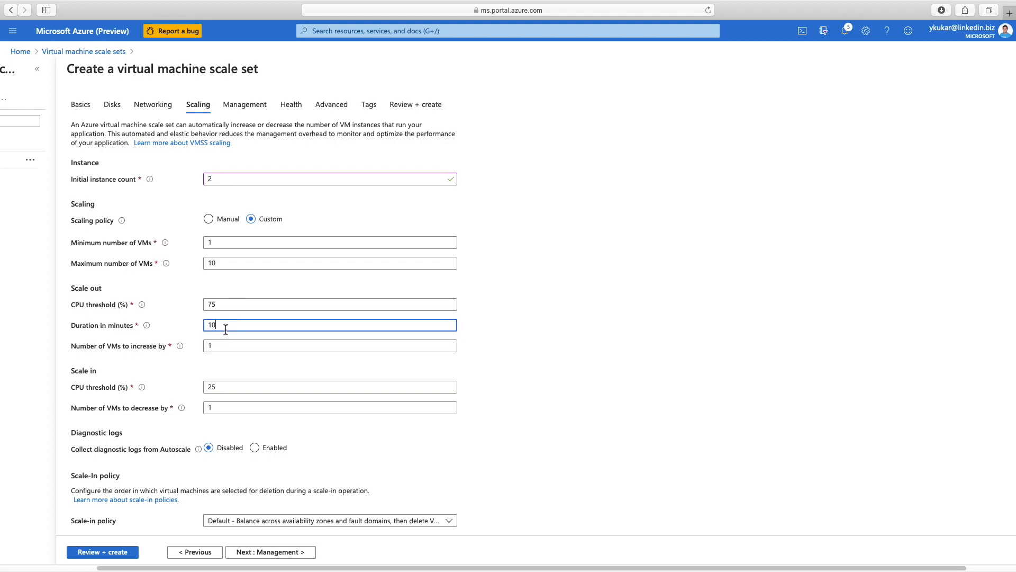
pyautogui.moveTo(225, 329); pyautogui.dragTo(178, 321)
pyautogui.click(217, 346)
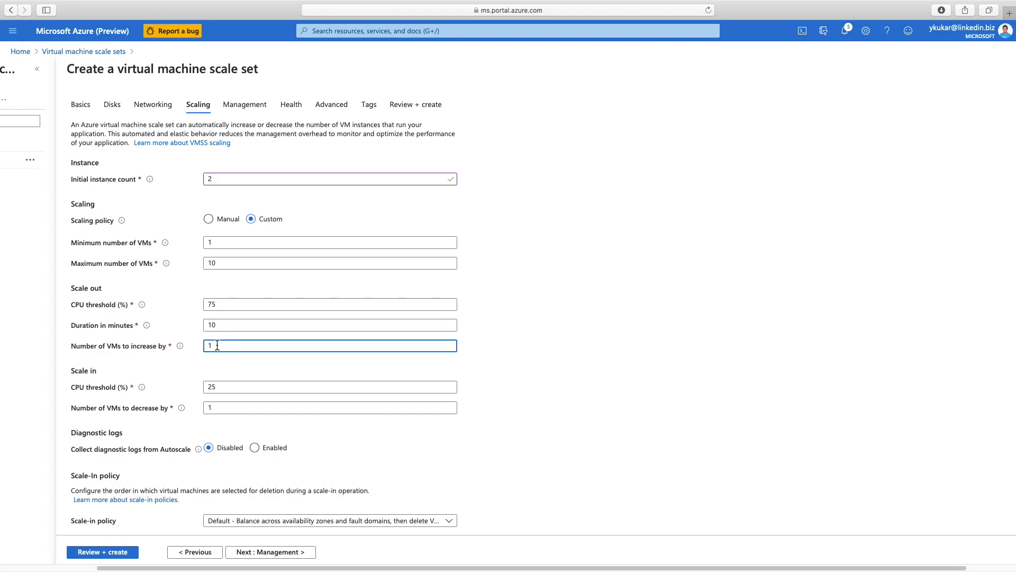
pyautogui.moveTo(217, 345); pyautogui.dragTo(204, 347)
pyautogui.doubleClick(217, 346)
pyautogui.click(219, 383)
pyautogui.moveTo(219, 385); pyautogui.dragTo(195, 385)
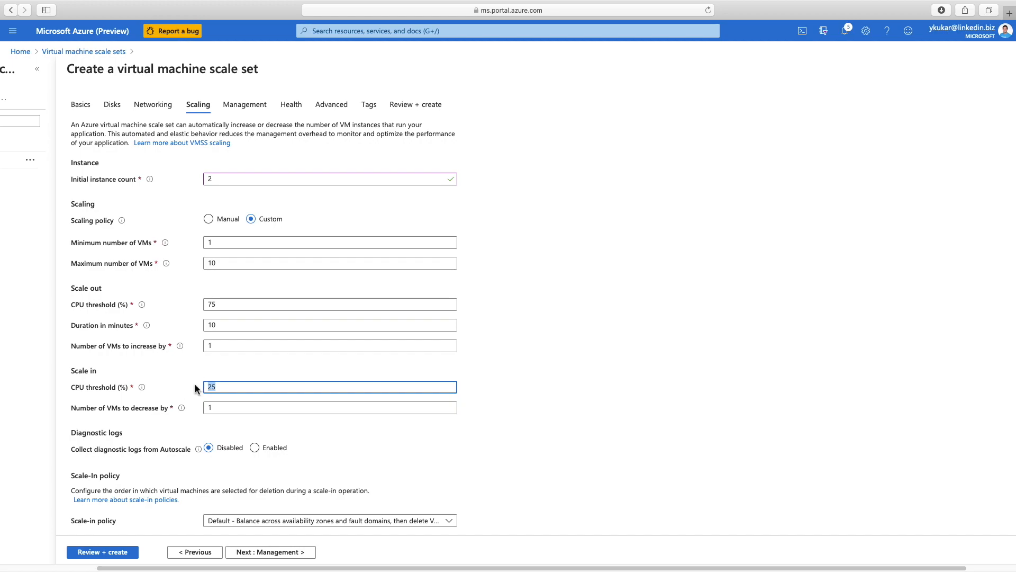
pyautogui.doubleClick(206, 409)
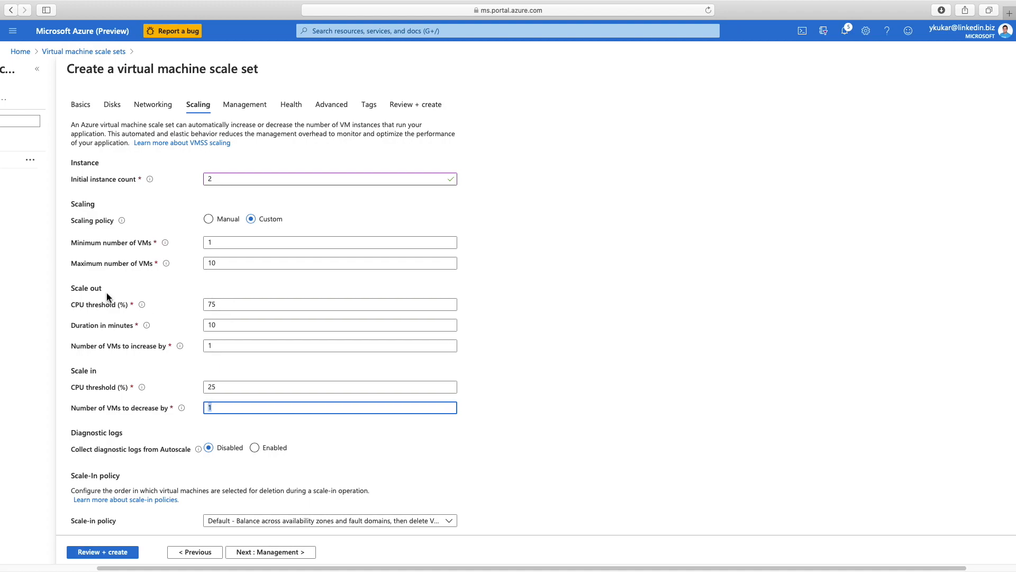
pyautogui.doubleClick(211, 324)
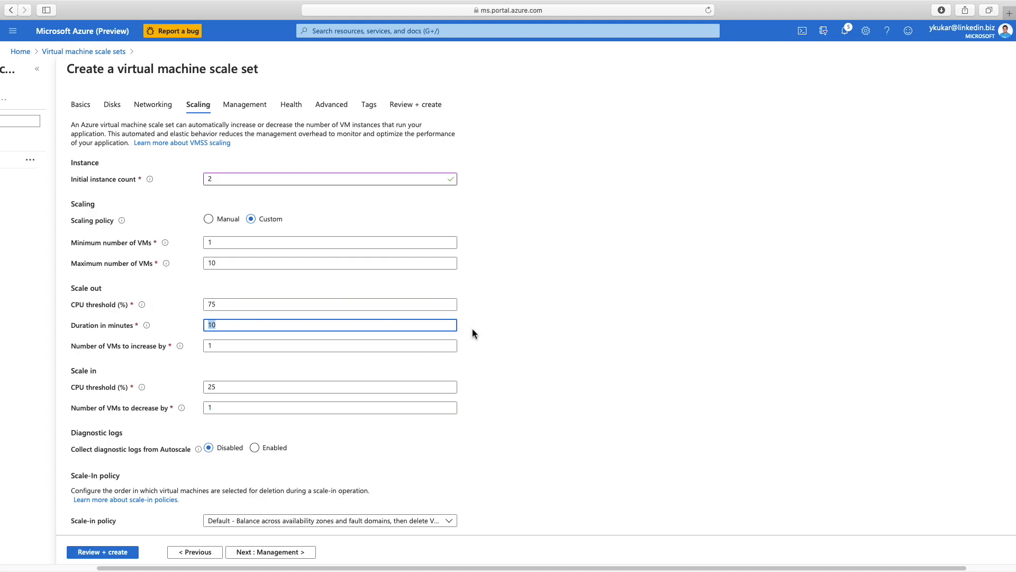
pyautogui.scroll(-1, 580, 344)
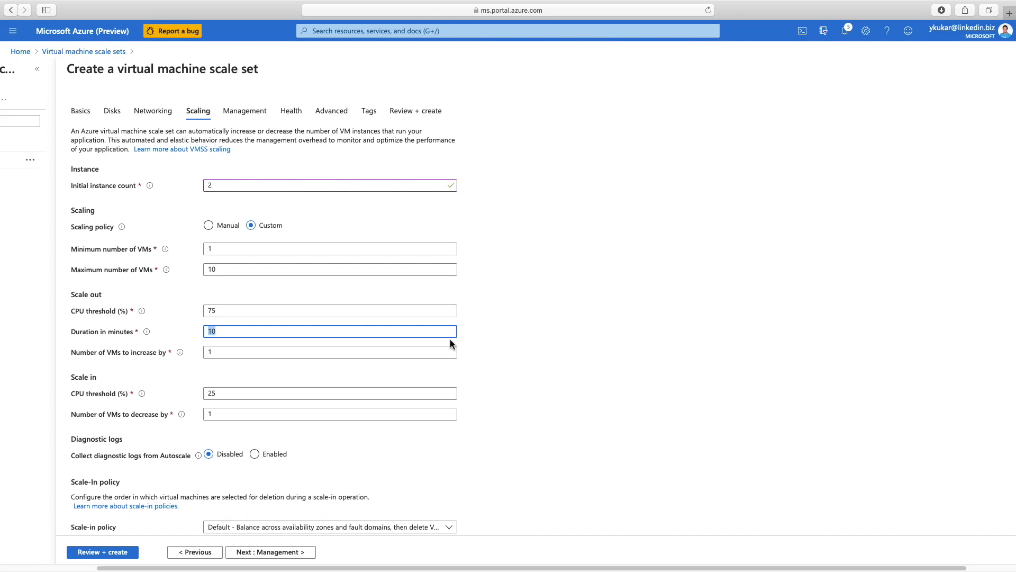
pyautogui.scroll(1, 384, 337)
# Step: Set the scaling policy to Manual and choose the Default scale-in policy that balances across availability zones and fault domains
pyautogui.click(210, 225)
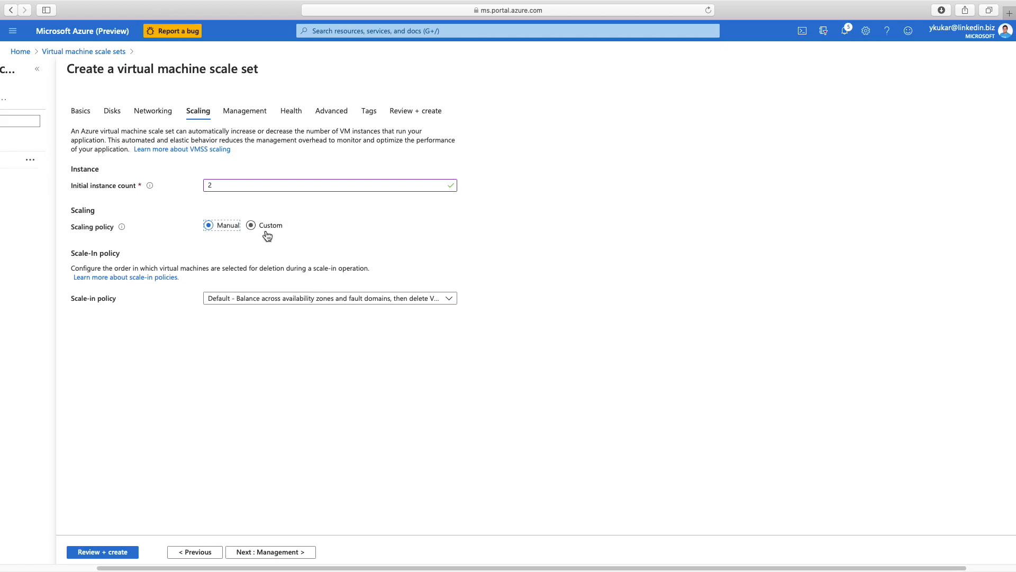
pyautogui.click(529, 248)
pyautogui.click(448, 303)
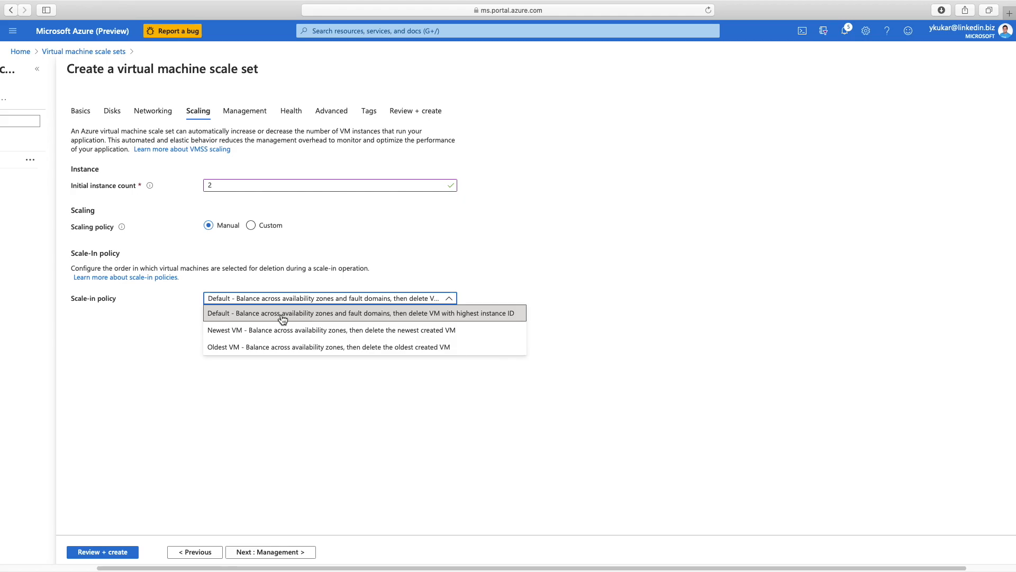
pyautogui.click(315, 312)
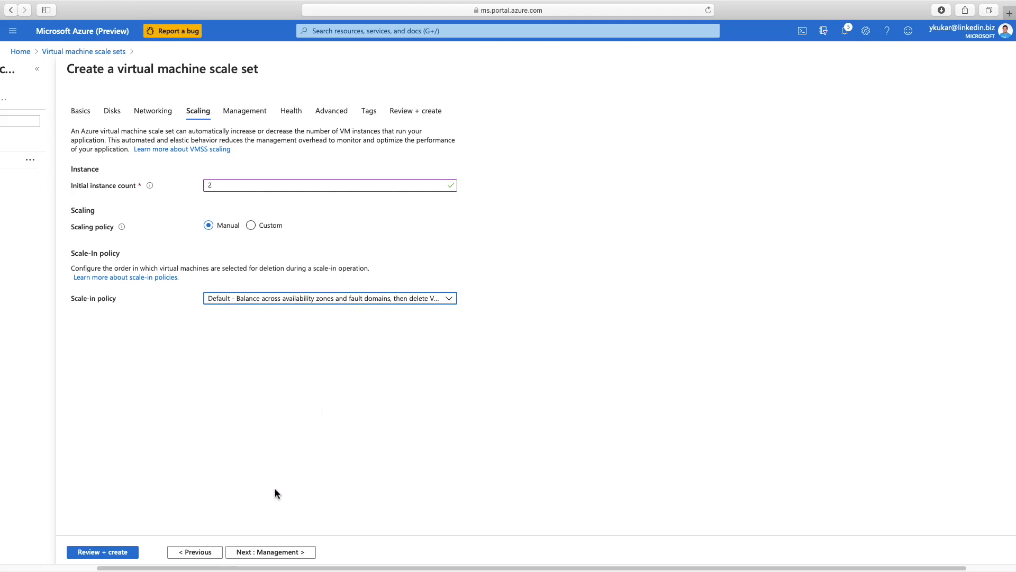
# Step: Proceed to the management settings and examine the automatic OS upgrades option
pyautogui.click(283, 551)
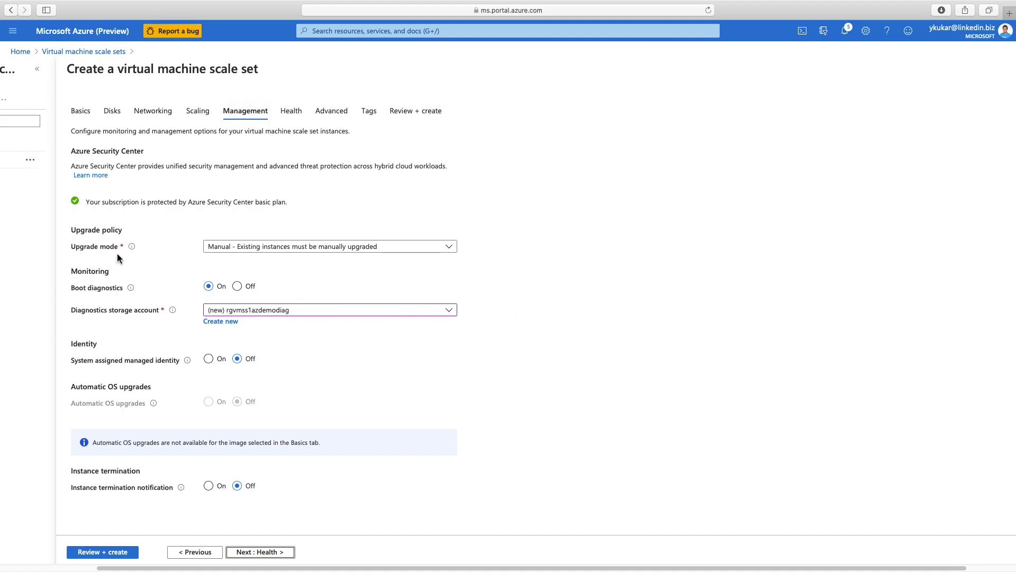
pyautogui.click(183, 269)
pyautogui.moveTo(71, 386); pyautogui.dragTo(163, 394)
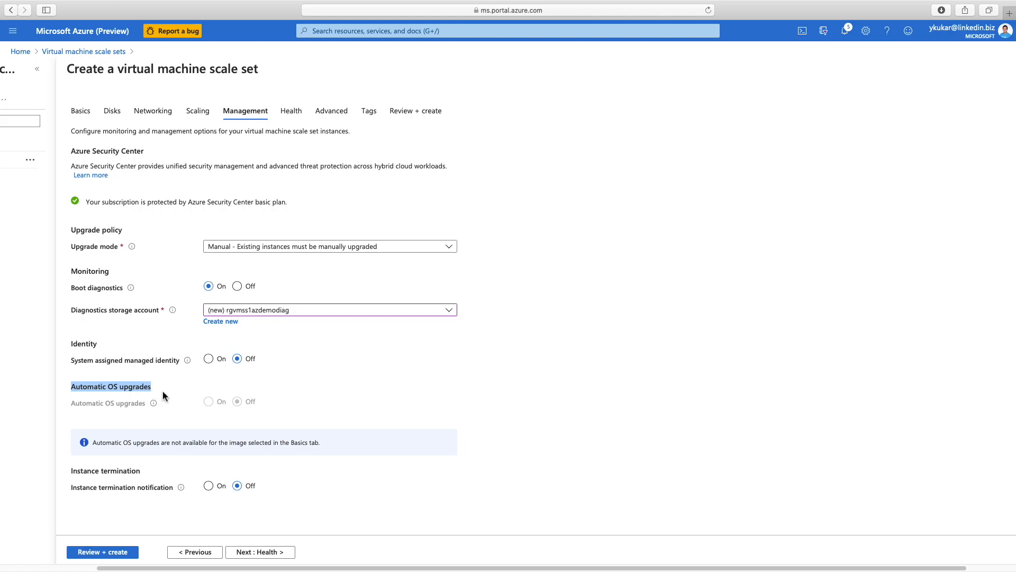
pyautogui.click(208, 401)
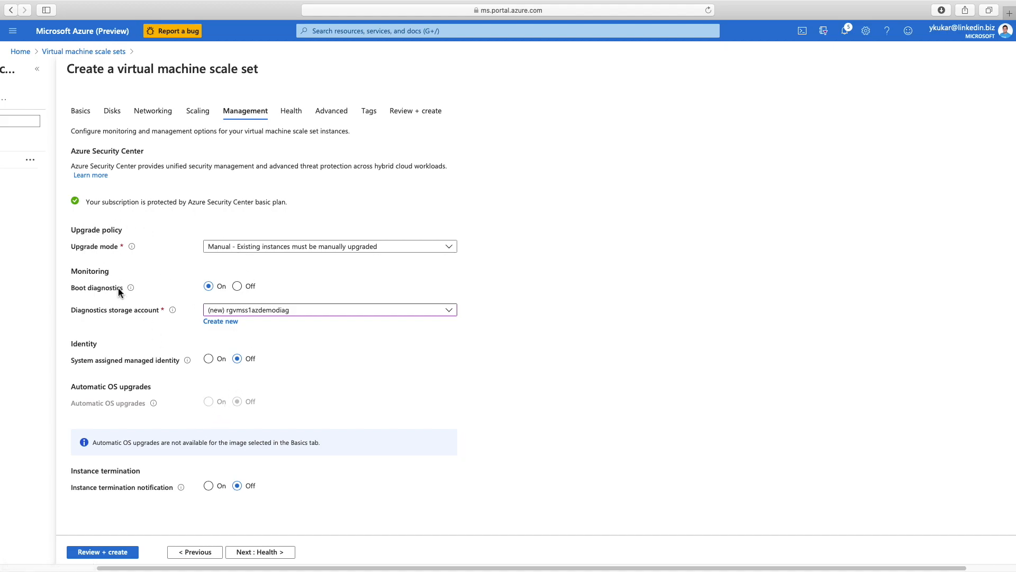
# Step: Try the Rolling upgrade mode, review its batch size and unhealthy instance limits, and set the upgrade mode back to Manual
pyautogui.click(224, 250)
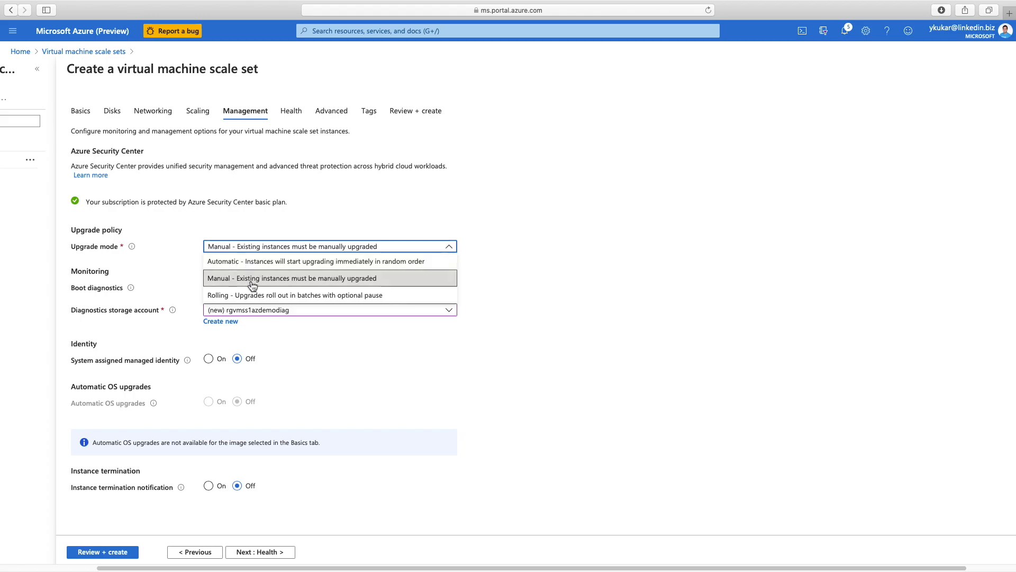
pyautogui.click(268, 298)
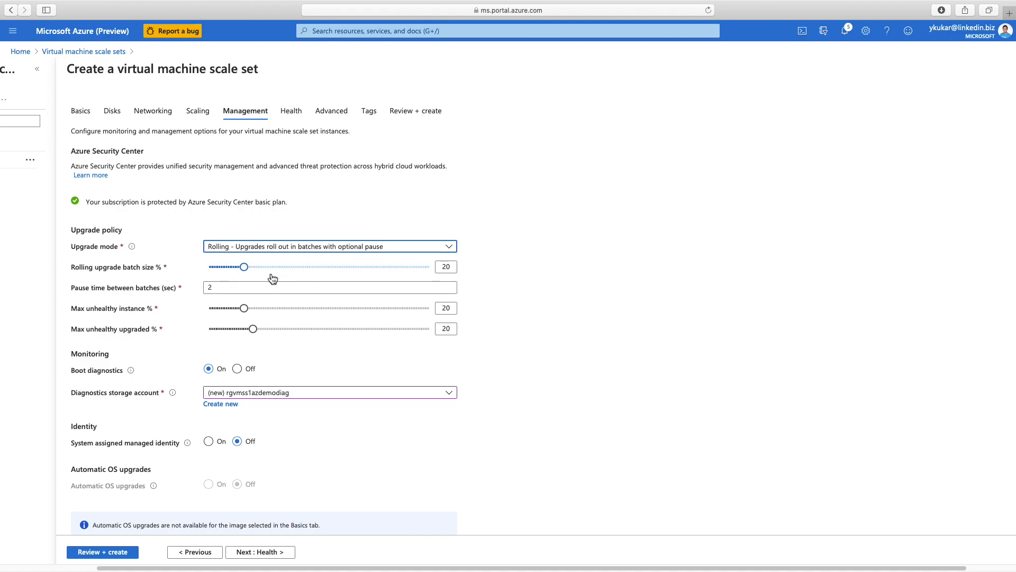
pyautogui.click(448, 267)
pyautogui.moveTo(449, 267); pyautogui.dragTo(438, 267)
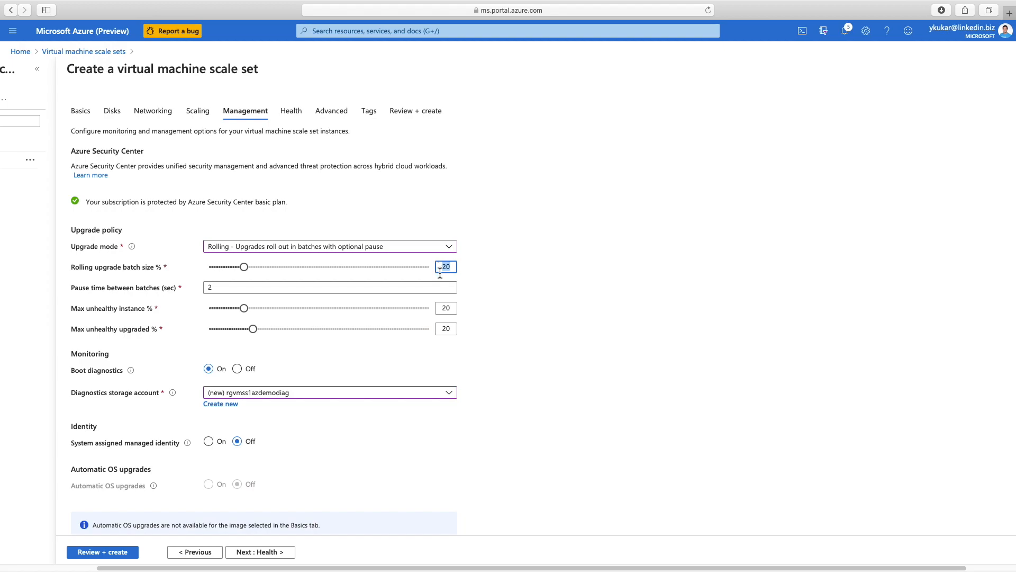
pyautogui.click(444, 308)
pyautogui.moveTo(444, 308); pyautogui.dragTo(440, 309)
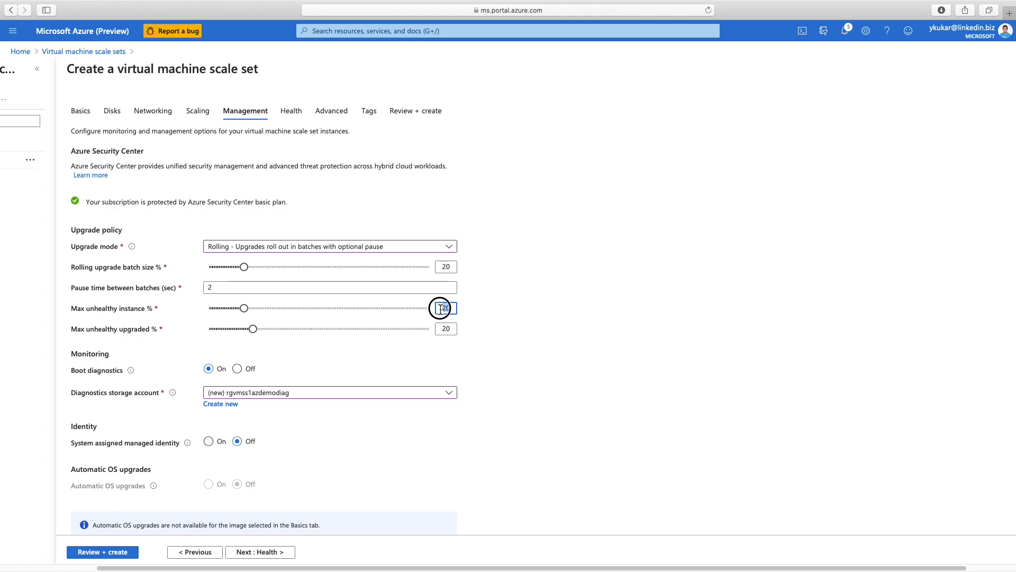
pyautogui.click(472, 314)
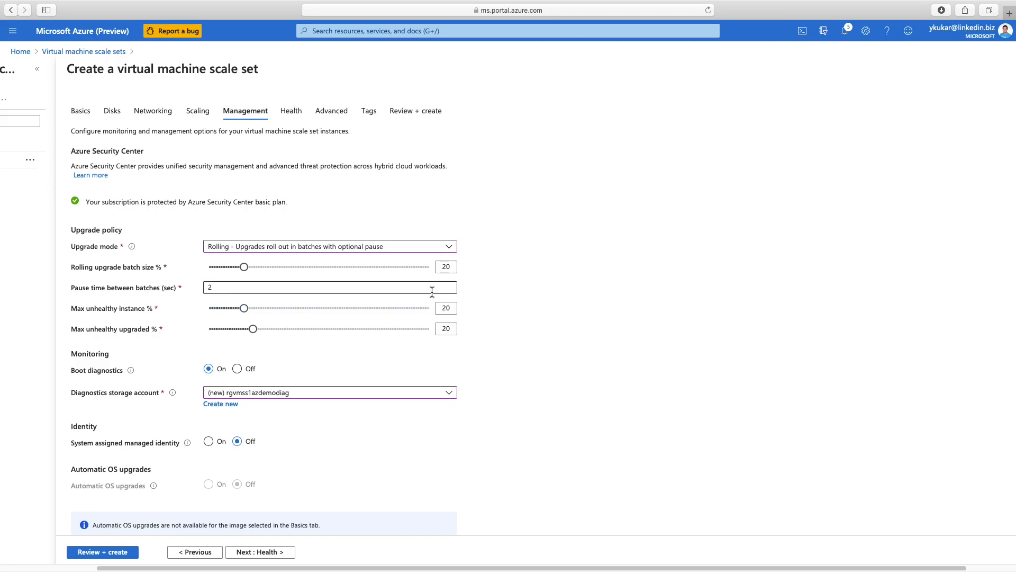
pyautogui.click(398, 246)
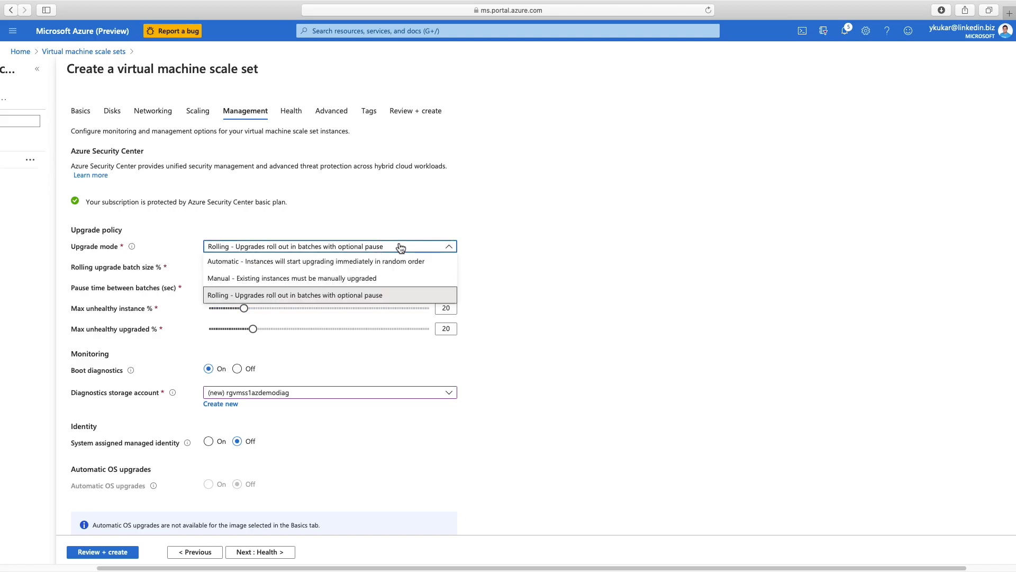
pyautogui.click(299, 278)
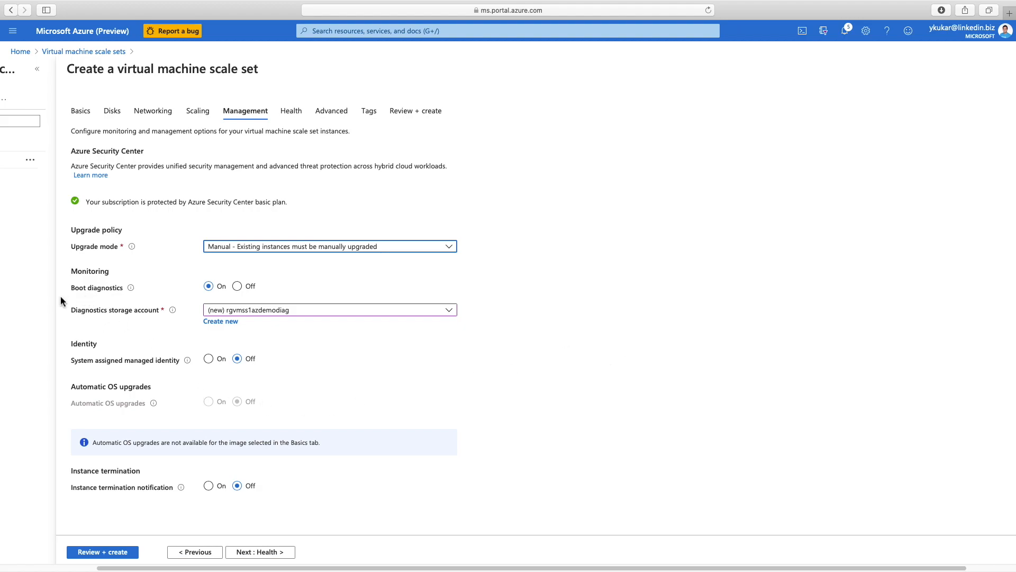
# Step: Turn on the system assigned managed identity and the instance termination notification
pyautogui.moveTo(69, 289); pyautogui.dragTo(122, 291)
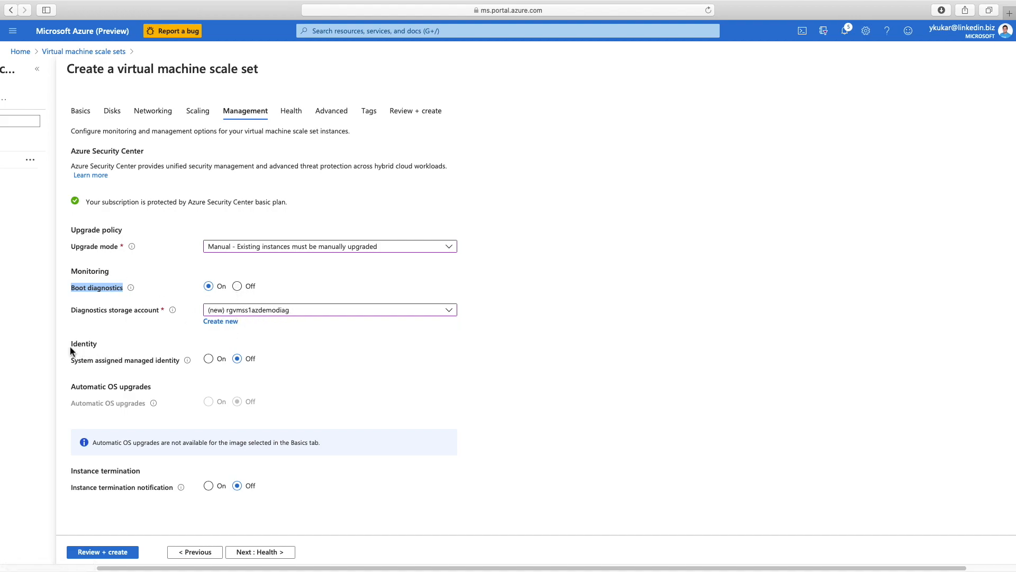
pyautogui.moveTo(66, 345); pyautogui.dragTo(193, 358)
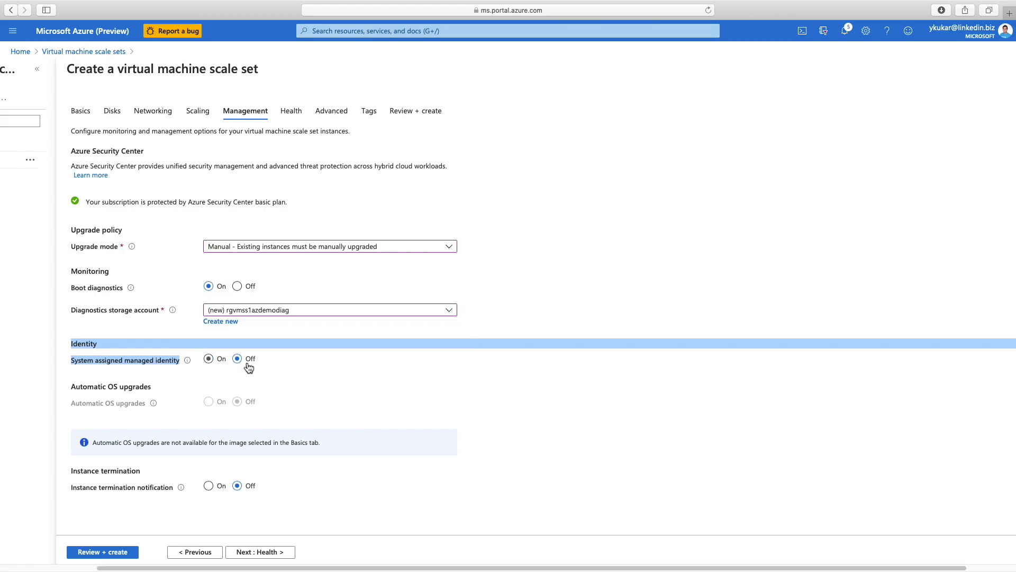
pyautogui.click(211, 361)
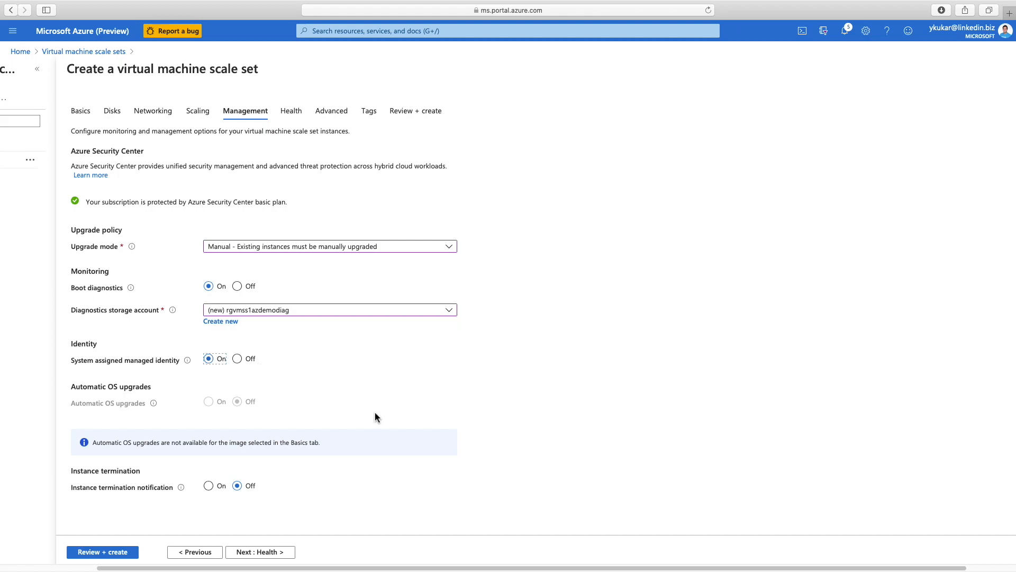
pyautogui.click(178, 501)
pyautogui.click(208, 486)
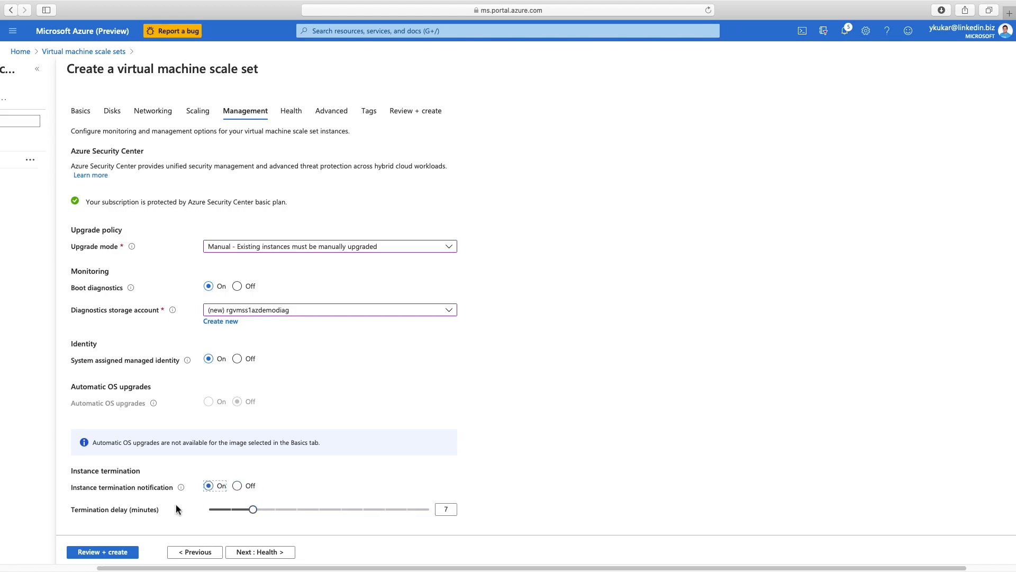
# Step: Enable application health monitoring in the health settings and turn on automatic repairs
pyautogui.click(281, 554)
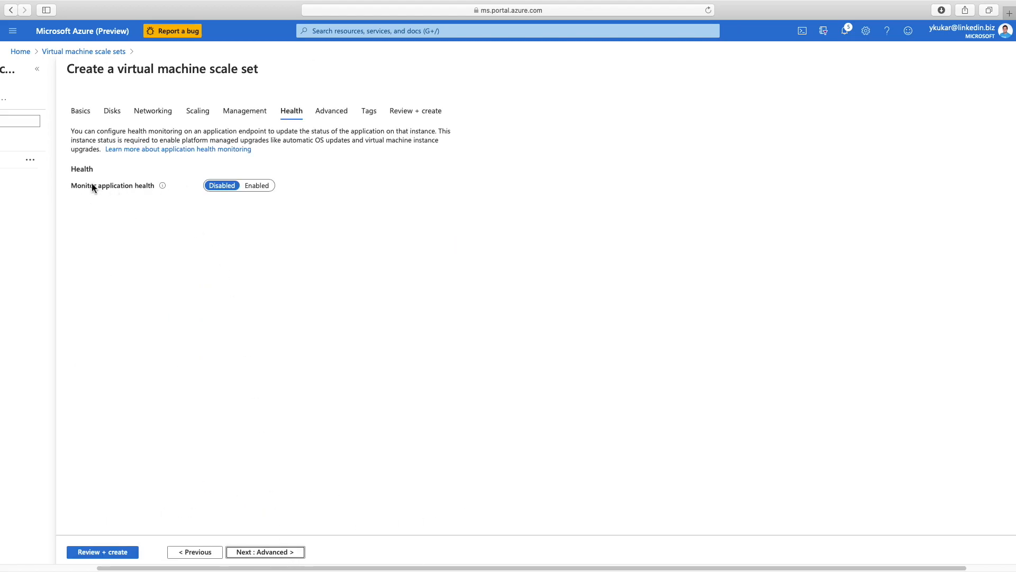
pyautogui.click(257, 185)
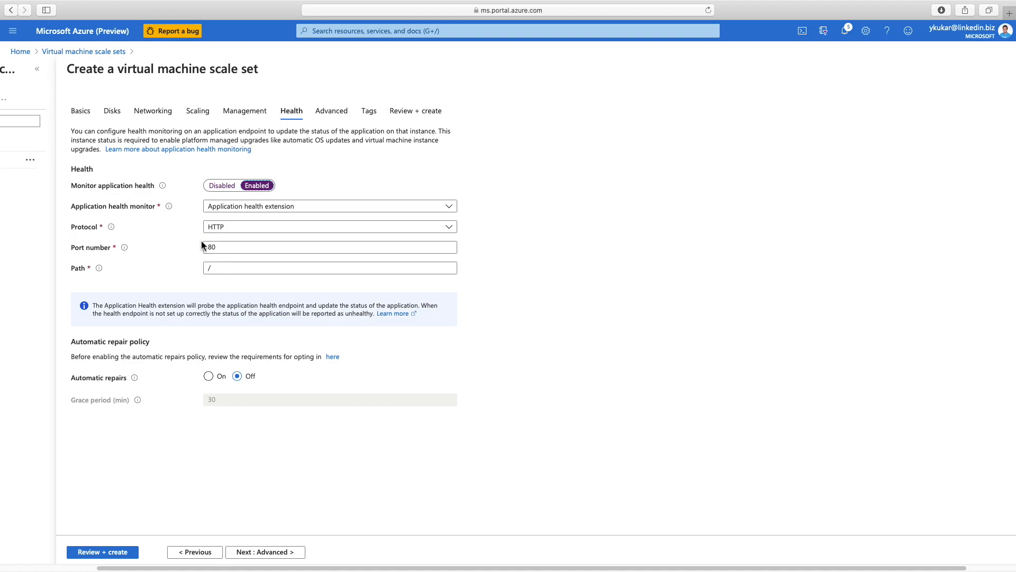
pyautogui.click(169, 249)
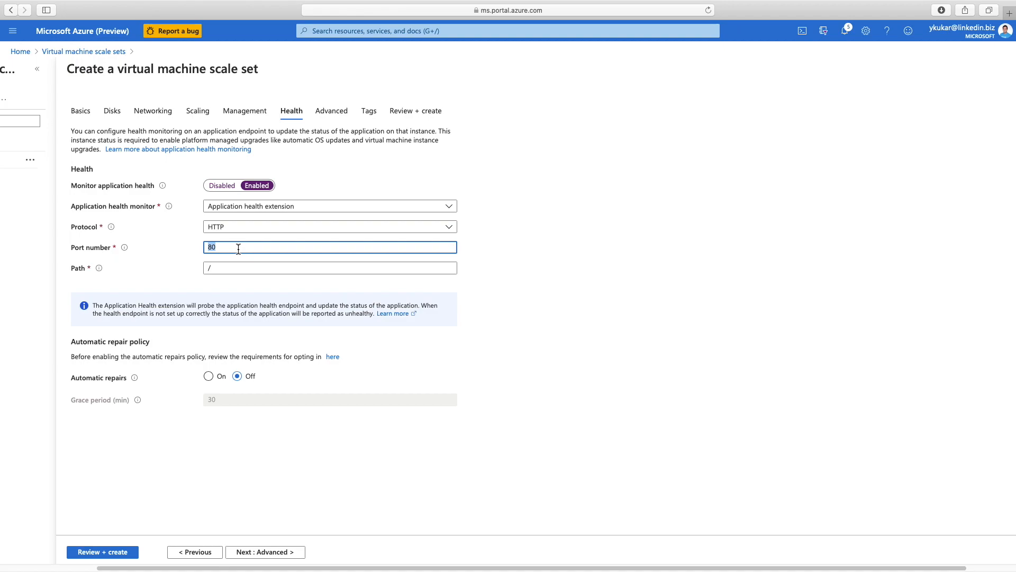
pyautogui.click(224, 377)
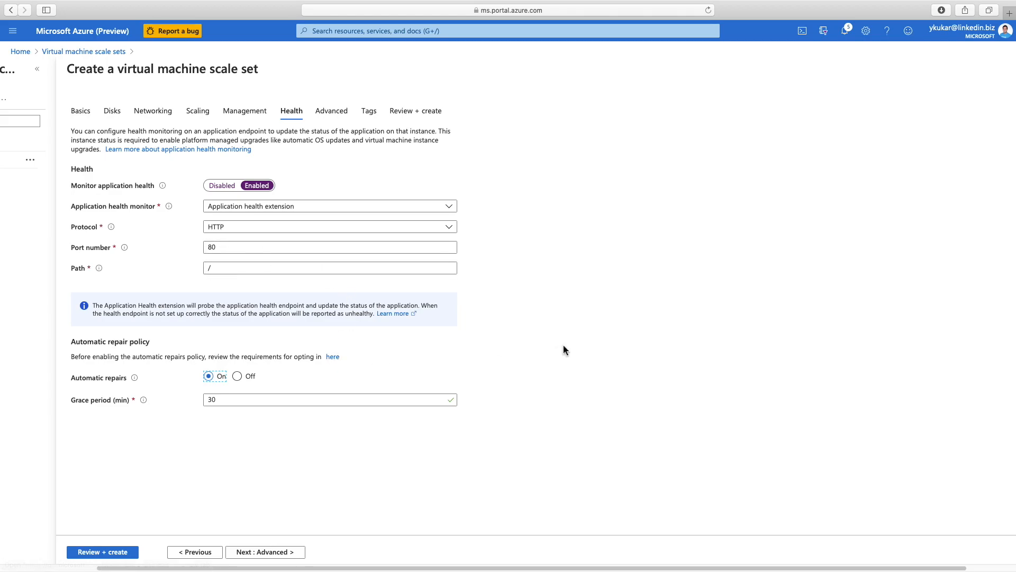
# Step: Proceed to the advanced settings and set scaling beyond 100 instances to No
pyautogui.click(291, 550)
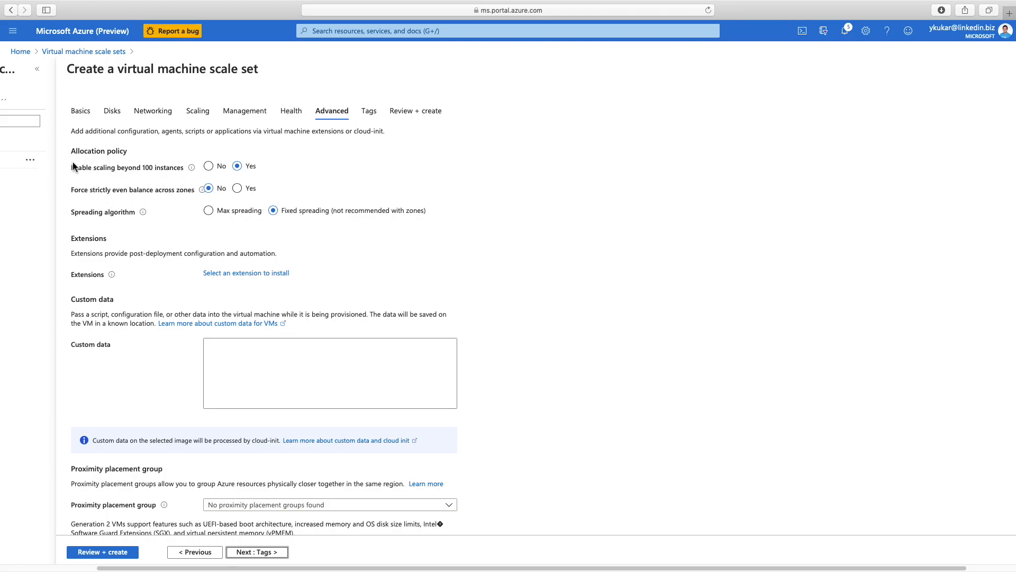
pyautogui.moveTo(68, 150); pyautogui.dragTo(146, 154)
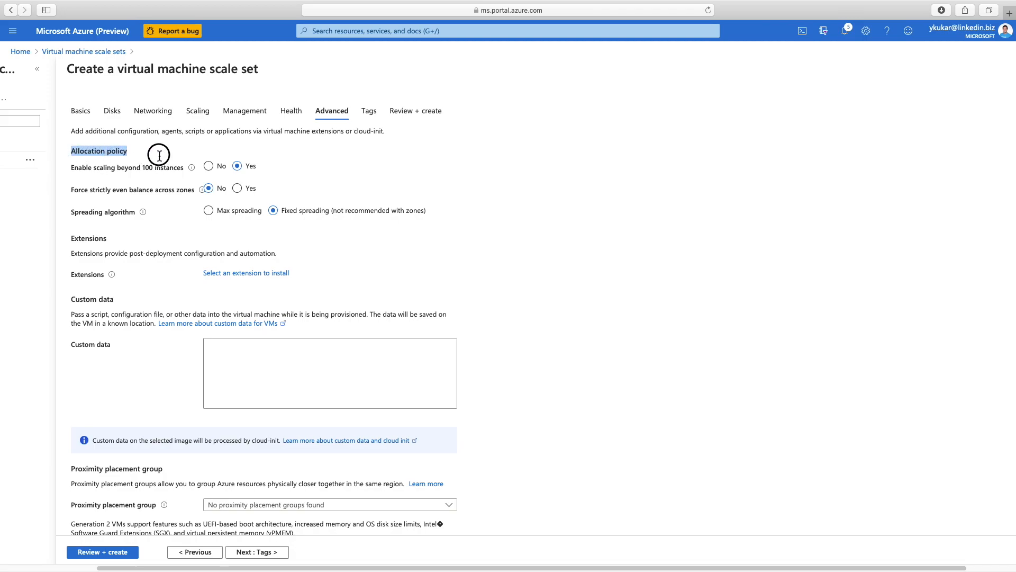
pyautogui.moveTo(75, 167); pyautogui.dragTo(174, 171)
pyautogui.moveTo(186, 171)
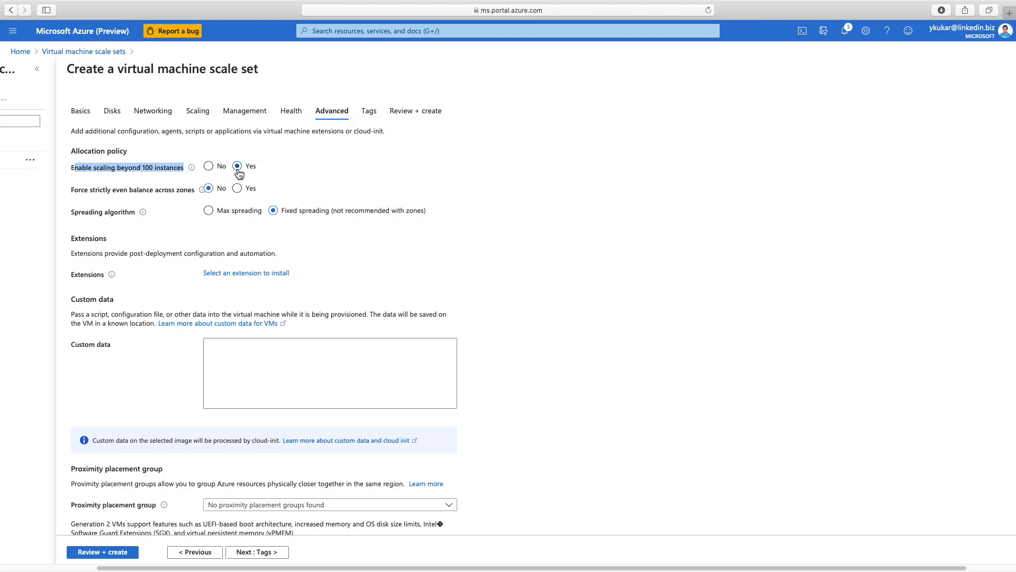
pyautogui.click(210, 167)
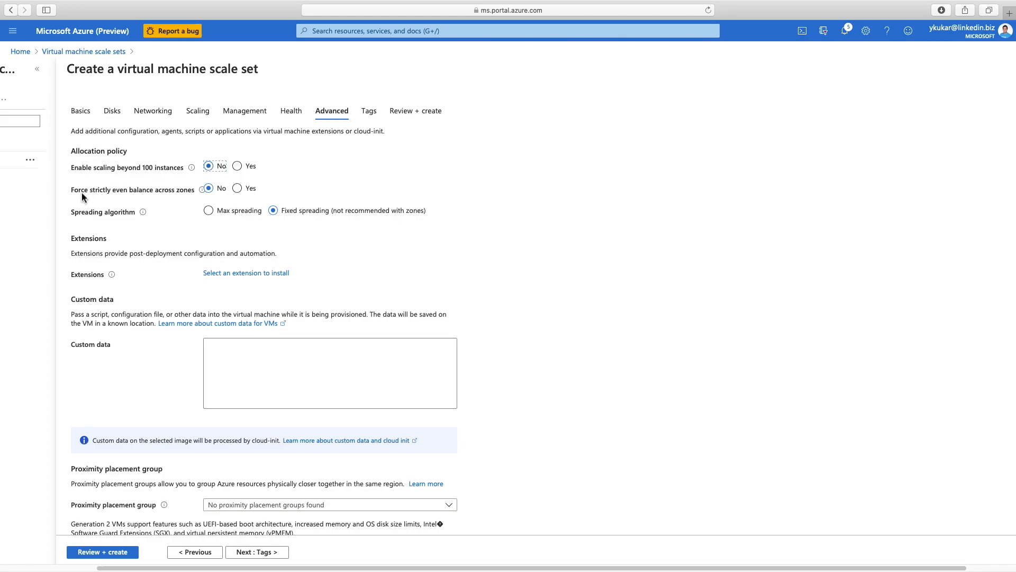
# Step: Review the zone balance option, try Max spreading as the spreading algorithm, and set it back to Fixed spreading
pyautogui.moveTo(72, 191); pyautogui.dragTo(189, 194)
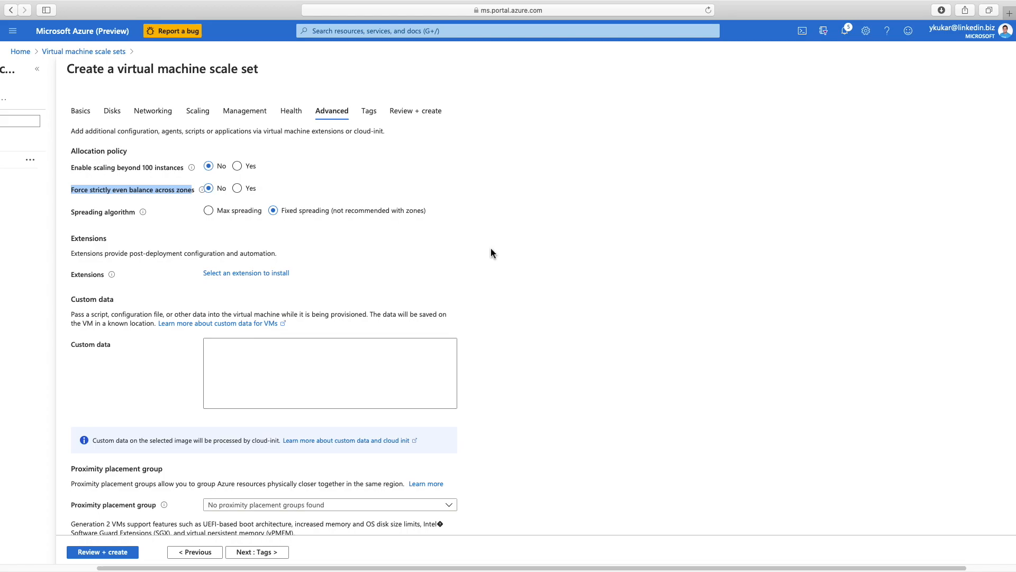
pyautogui.click(80, 212)
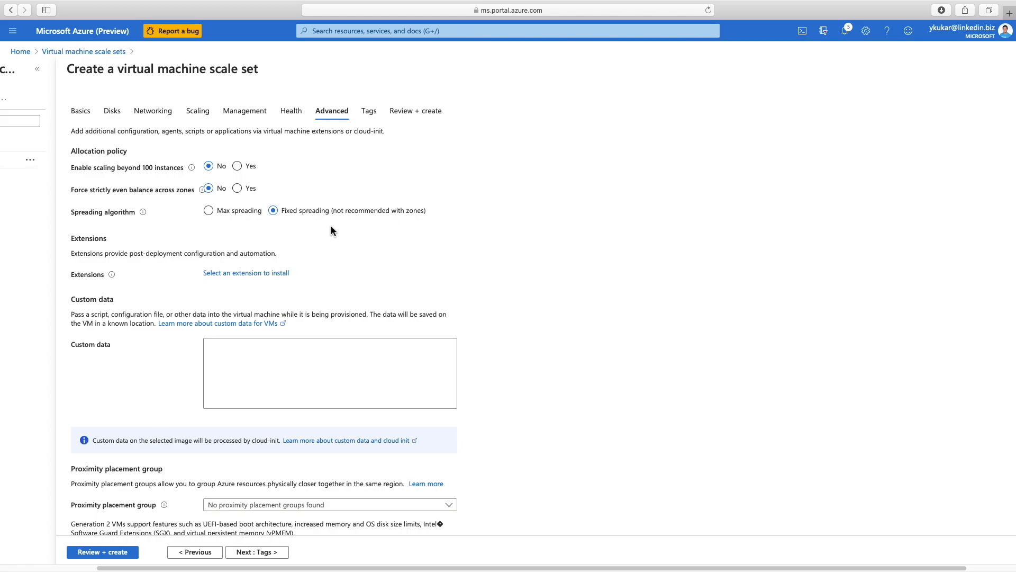
pyautogui.click(250, 214)
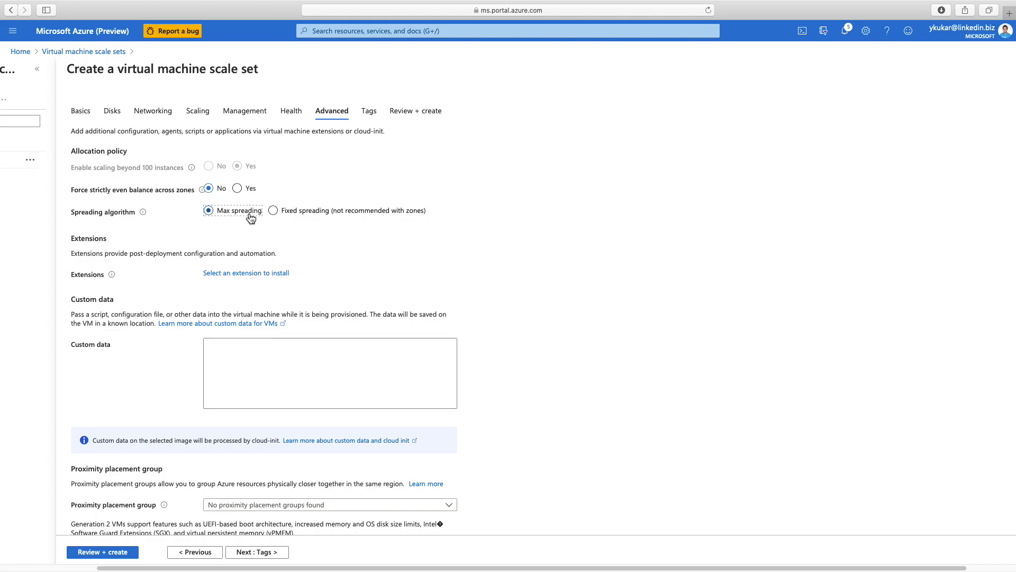
pyautogui.click(282, 211)
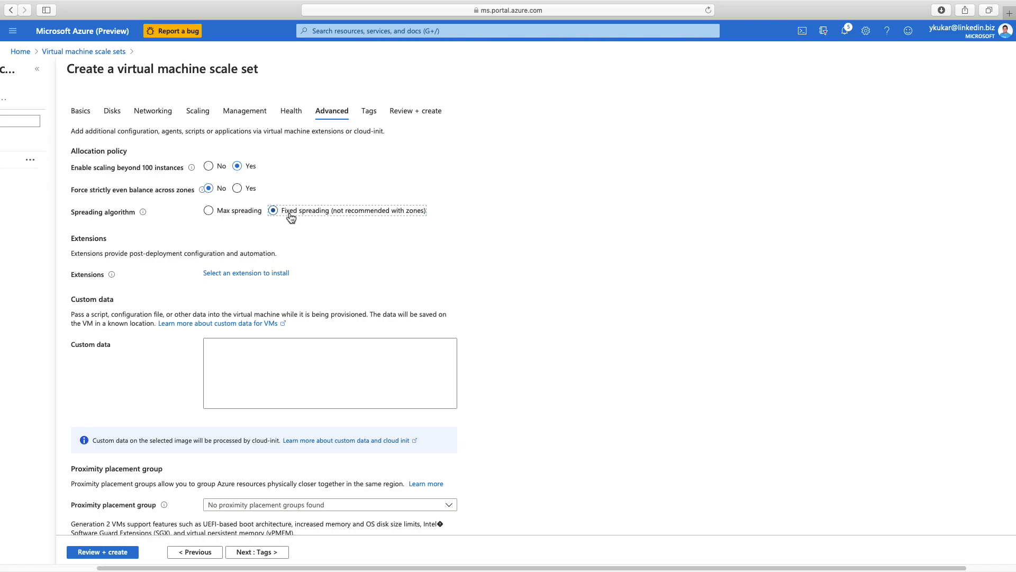
pyautogui.click(246, 212)
pyautogui.click(323, 217)
# Step: View the list of installable extensions and return to the scale set creation form
pyautogui.click(264, 281)
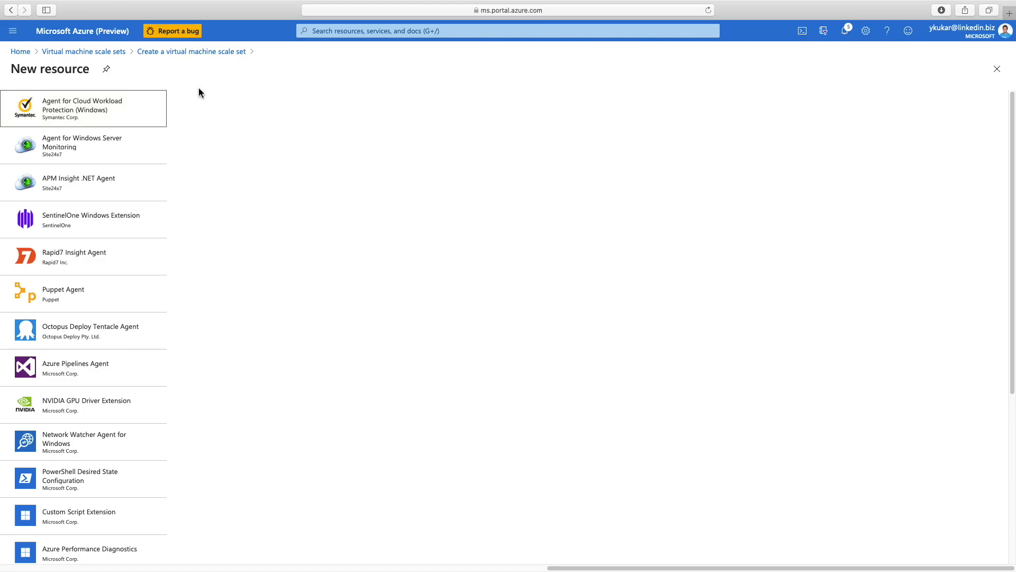
pyautogui.click(216, 52)
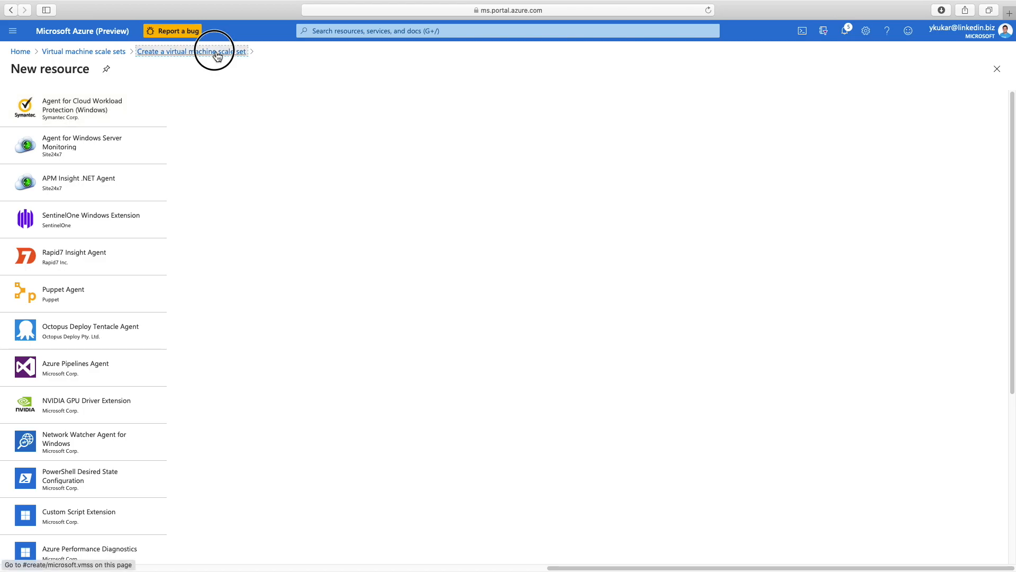
# Step: Examine the custom data field with its description and the proximity placement group section of the advanced settings
pyautogui.click(186, 357)
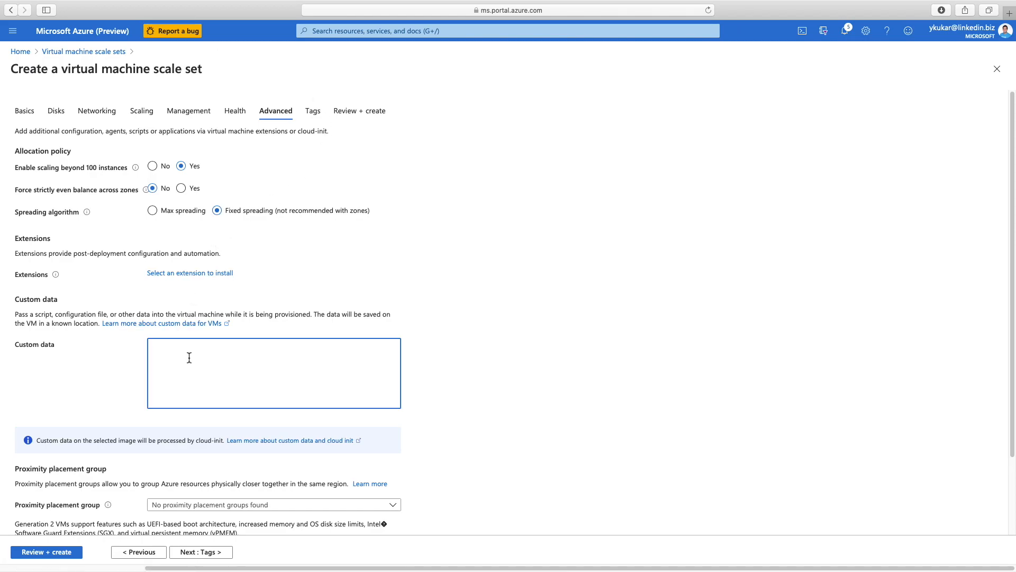
pyautogui.scroll(-3, 189, 357)
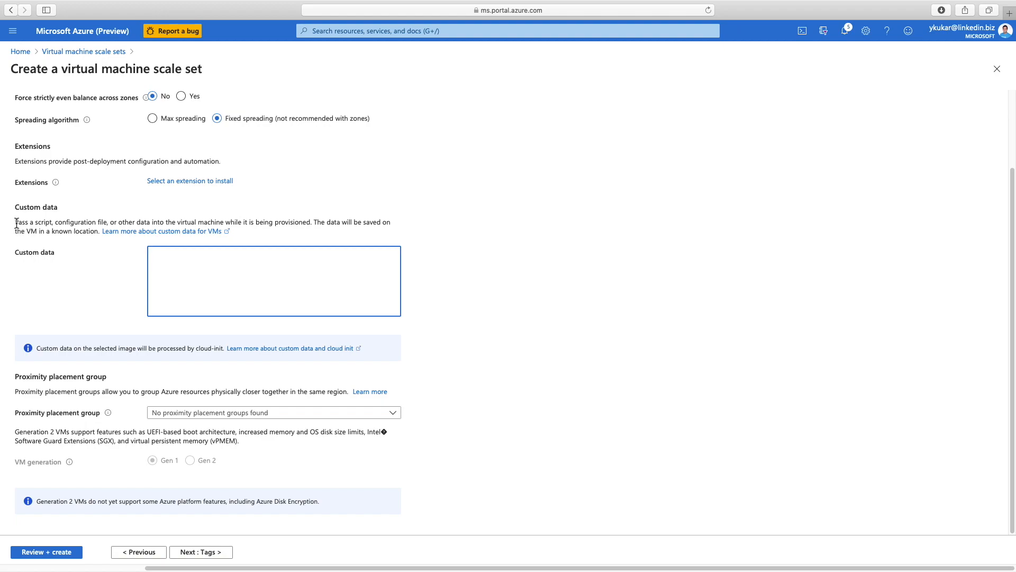
pyautogui.moveTo(16, 223); pyautogui.dragTo(392, 222)
pyautogui.click(313, 265)
pyautogui.click(683, 298)
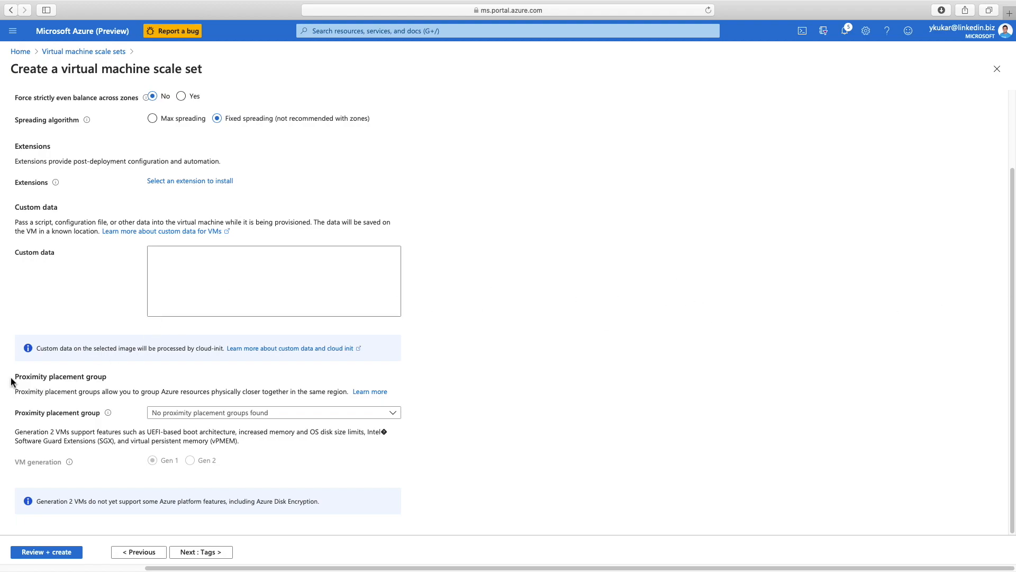
pyautogui.moveTo(12, 377); pyautogui.dragTo(108, 376)
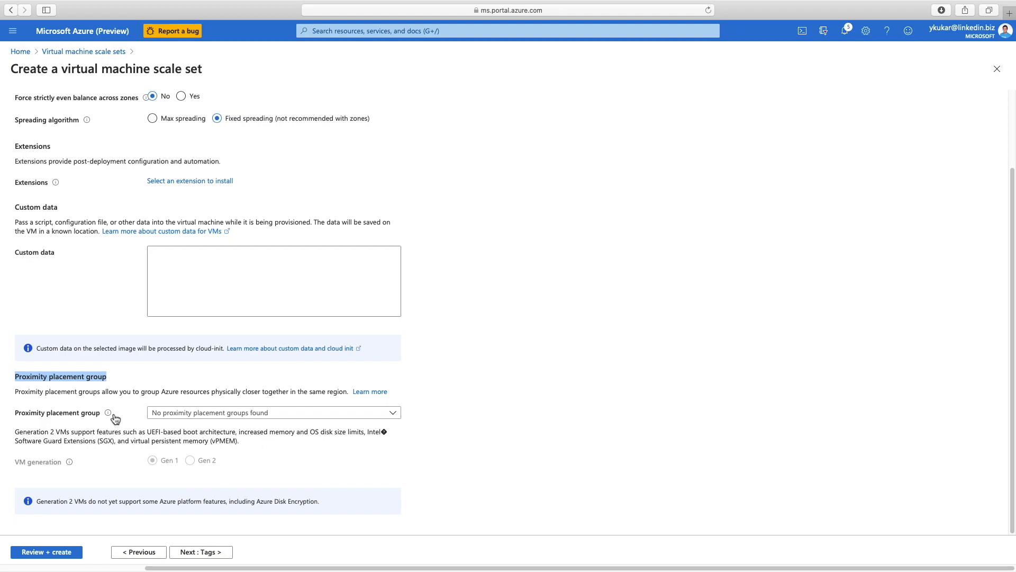
# Step: Read the proximity placement group description and check whether any placement group can be selected
pyautogui.moveTo(93, 391); pyautogui.dragTo(346, 393)
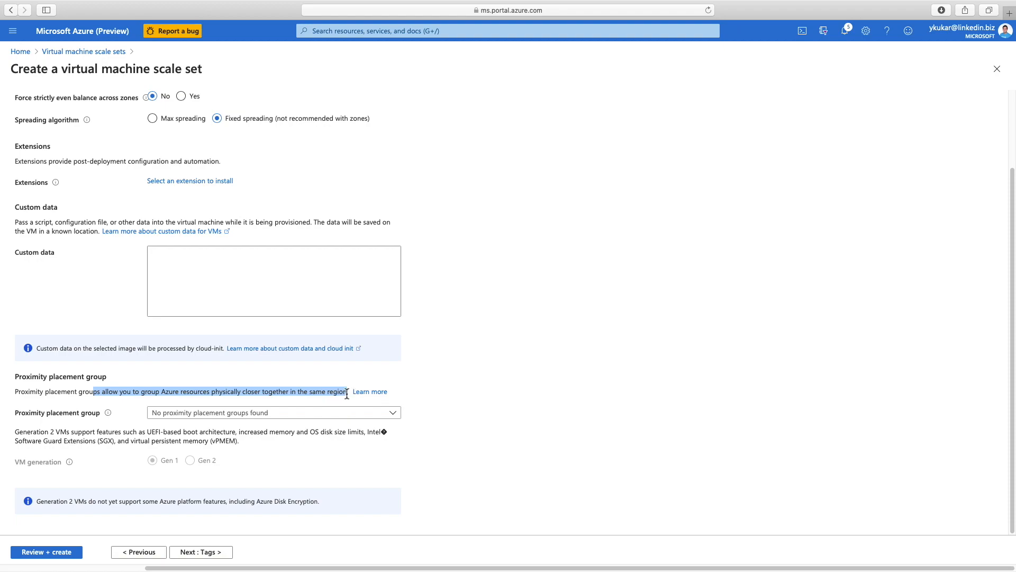
pyautogui.click(216, 412)
pyautogui.scroll(1, 218, 414)
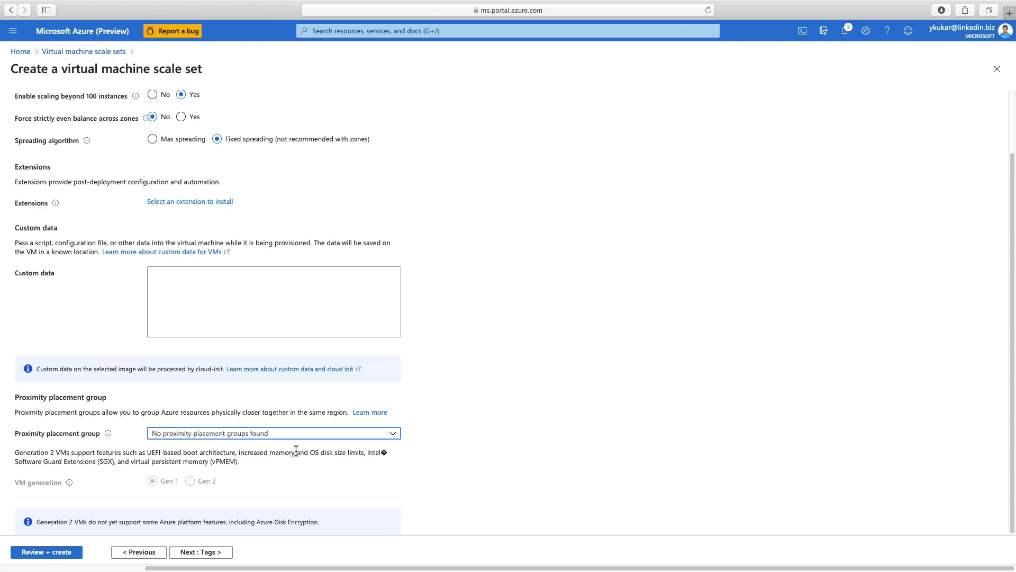
# Step: Proceed past the tags without adding any and read through the scale set's final review summary
pyautogui.click(221, 555)
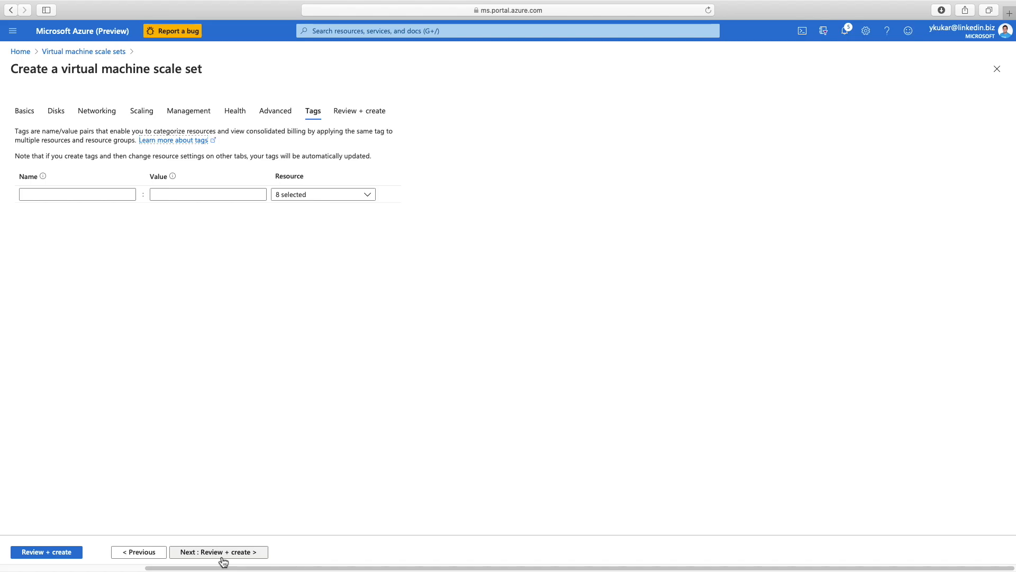
pyautogui.click(223, 558)
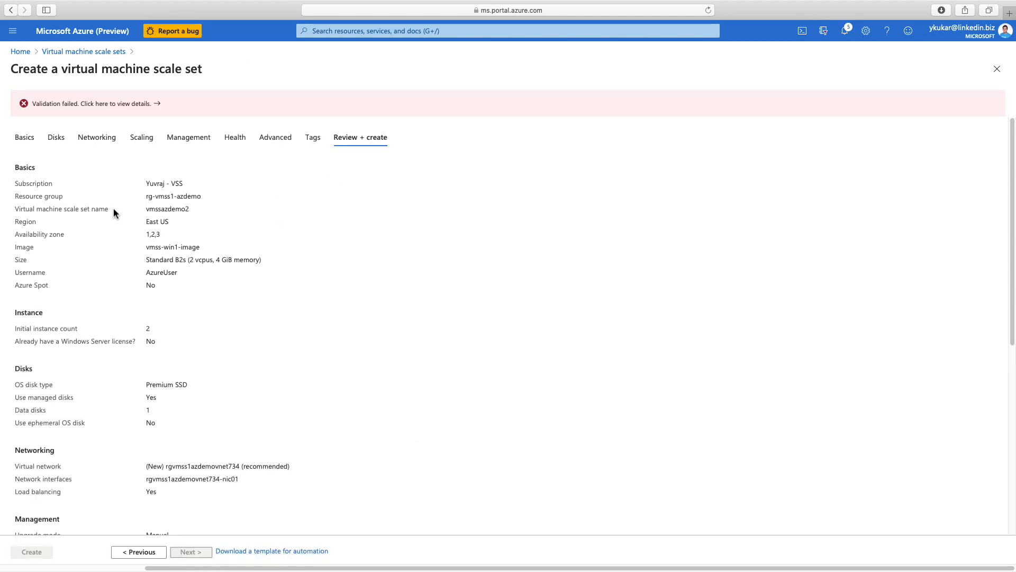
pyautogui.scroll(-7, 116, 211)
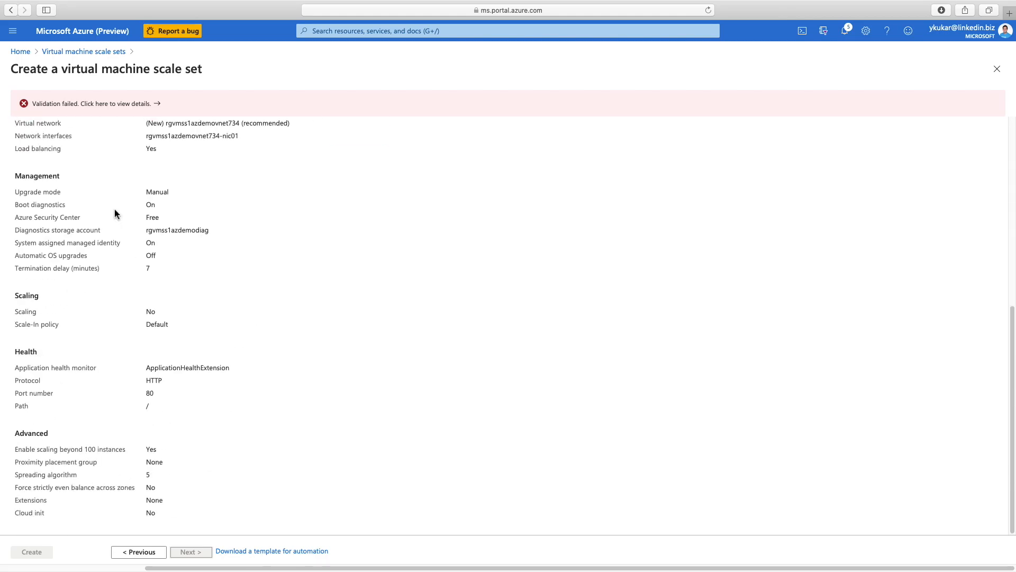
pyautogui.scroll(7, 113, 209)
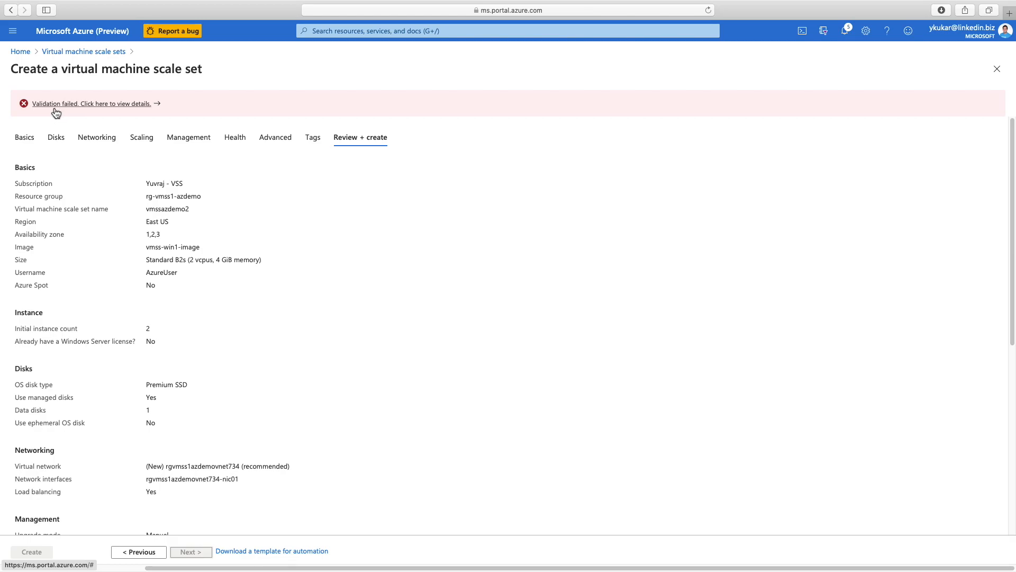
# Step: Recheck the scale set's basic settings and run the final validation again
pyautogui.click(25, 137)
pyautogui.scroll(-5, 184, 293)
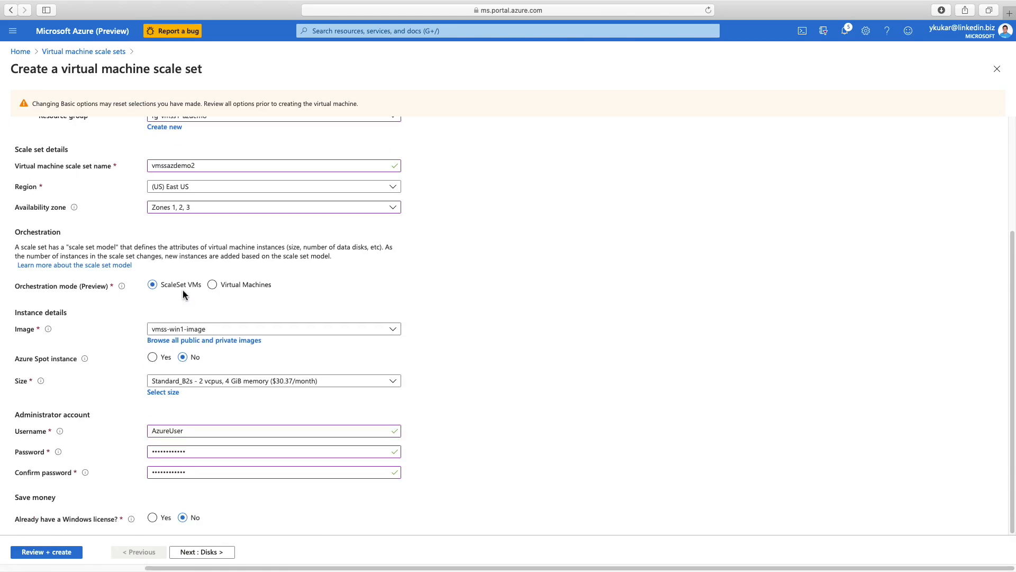
pyautogui.scroll(5, 184, 292)
pyautogui.click(359, 137)
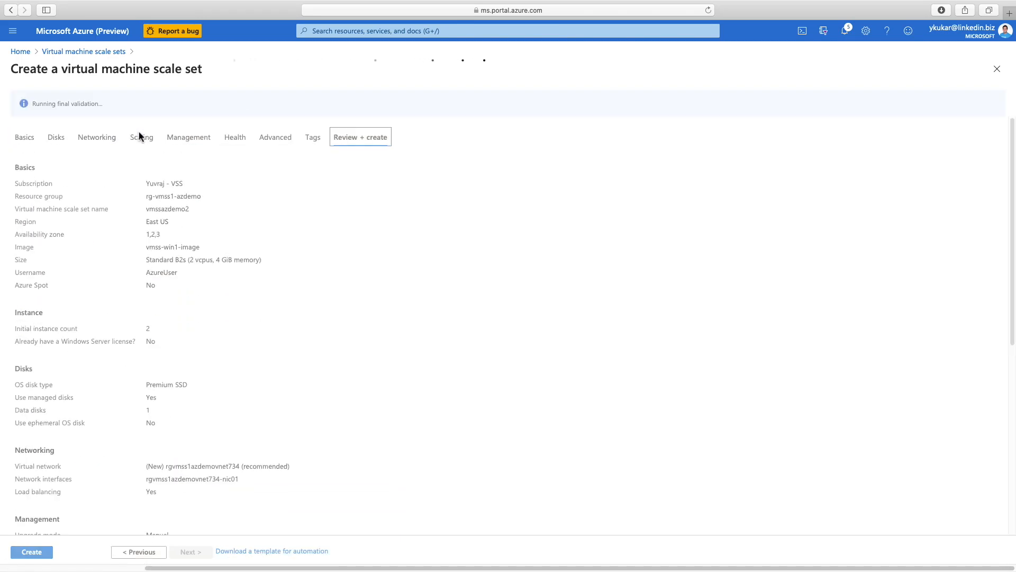
# Step: Open the validation error details, read the deployment template error and close the details
pyautogui.click(112, 105)
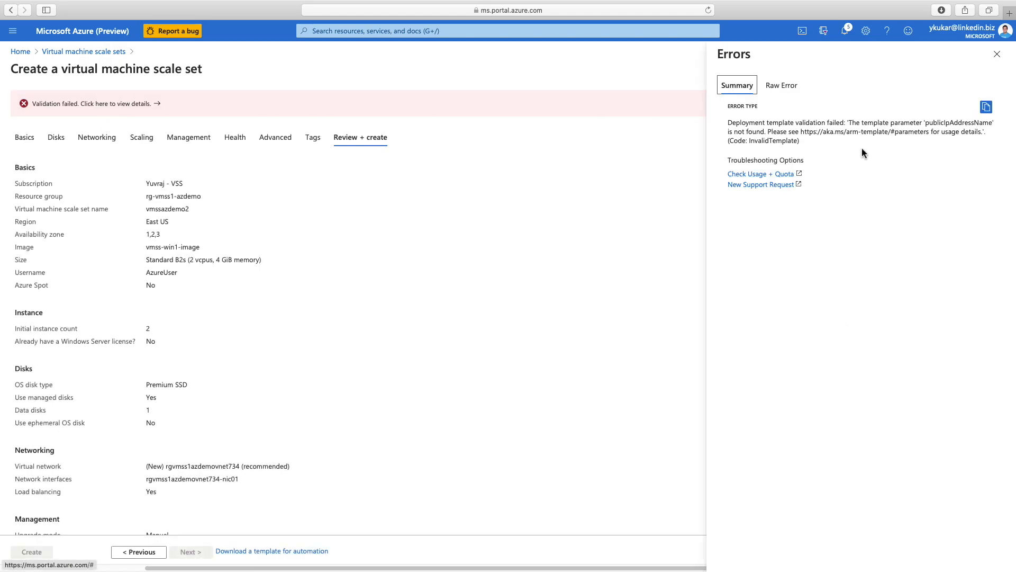
pyautogui.moveTo(729, 127); pyautogui.dragTo(776, 136)
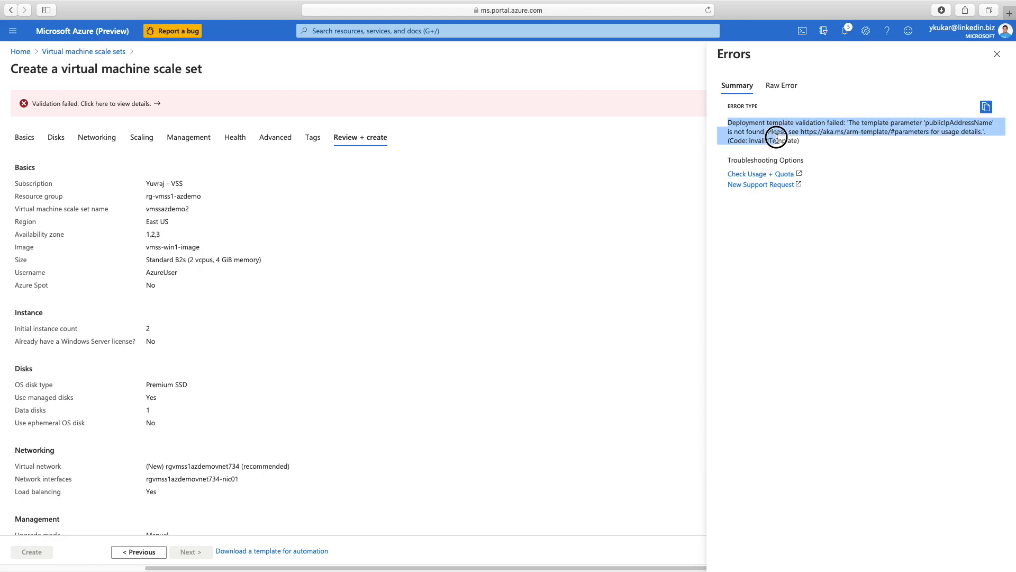
pyautogui.click(997, 54)
# Step: Recheck the basic settings from project details to licensing, and look over the disk settings
pyautogui.click(24, 137)
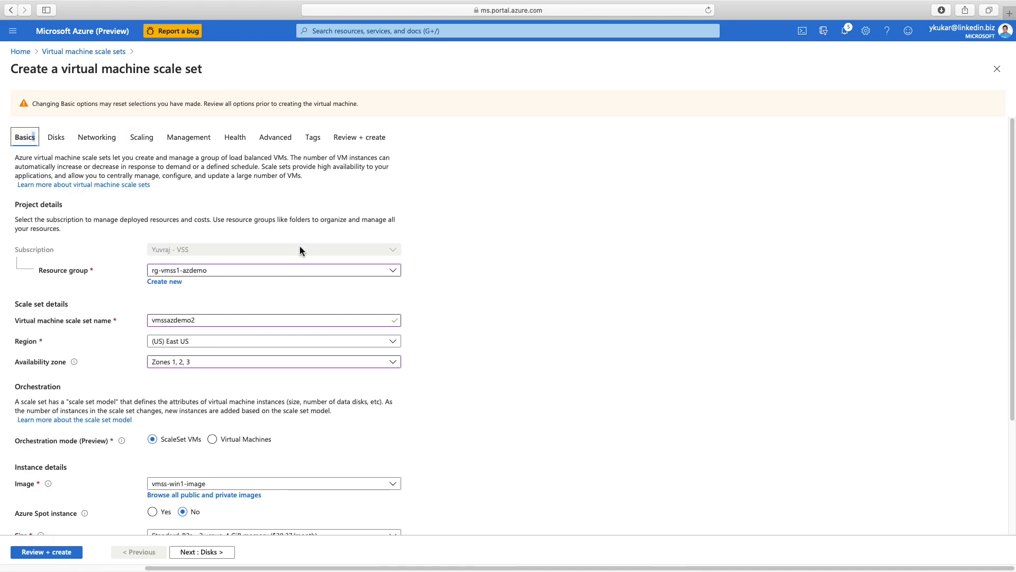
pyautogui.scroll(-3, 282, 286)
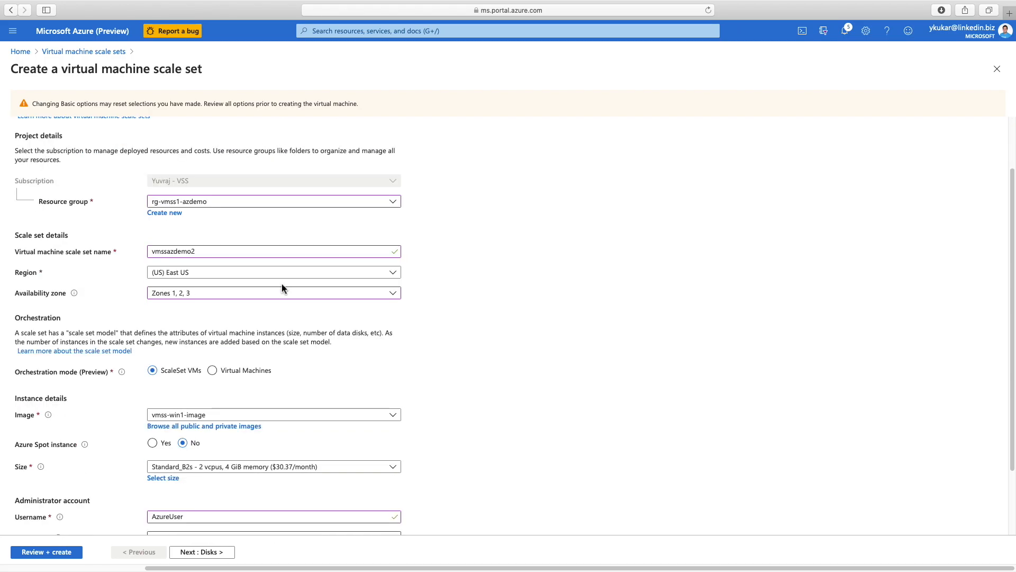
pyautogui.scroll(-1, 275, 353)
pyautogui.scroll(-2, 274, 351)
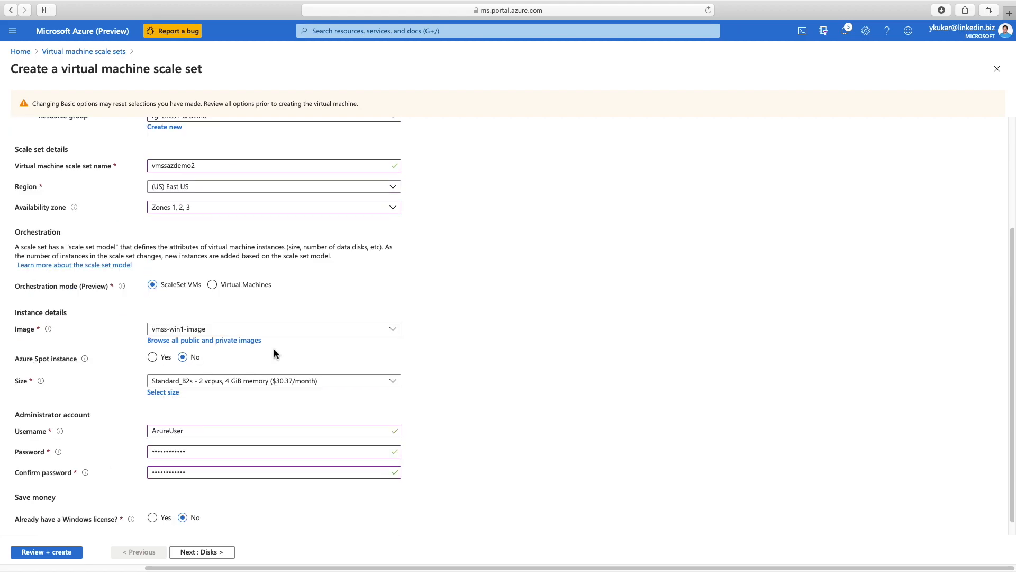
pyautogui.scroll(6, 109, 202)
pyautogui.click(57, 136)
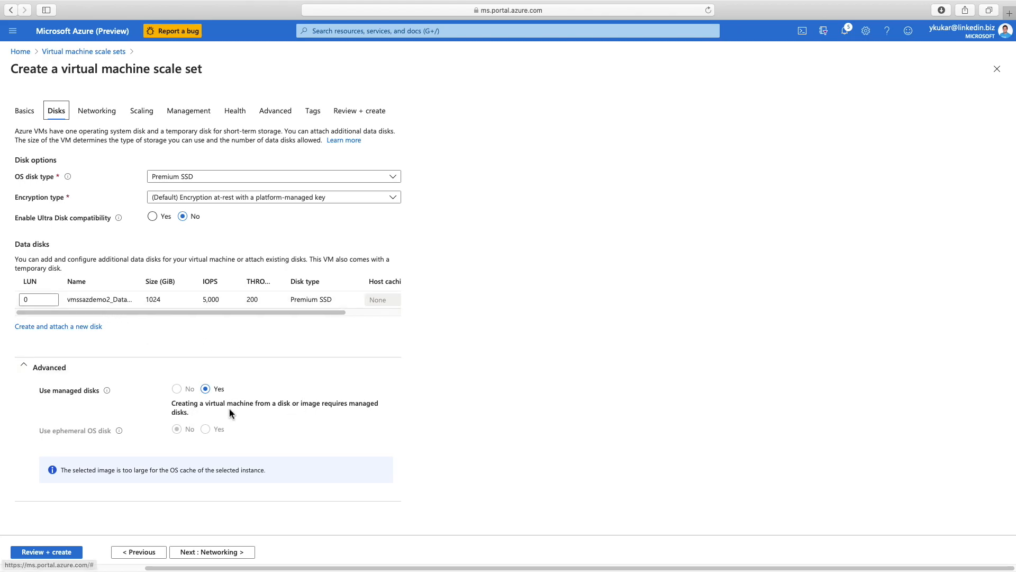
# Step: Edit the scale set's network interface, clear the HTTP (80) and RDP (3389) inbound ports and try to apply the change
pyautogui.click(103, 113)
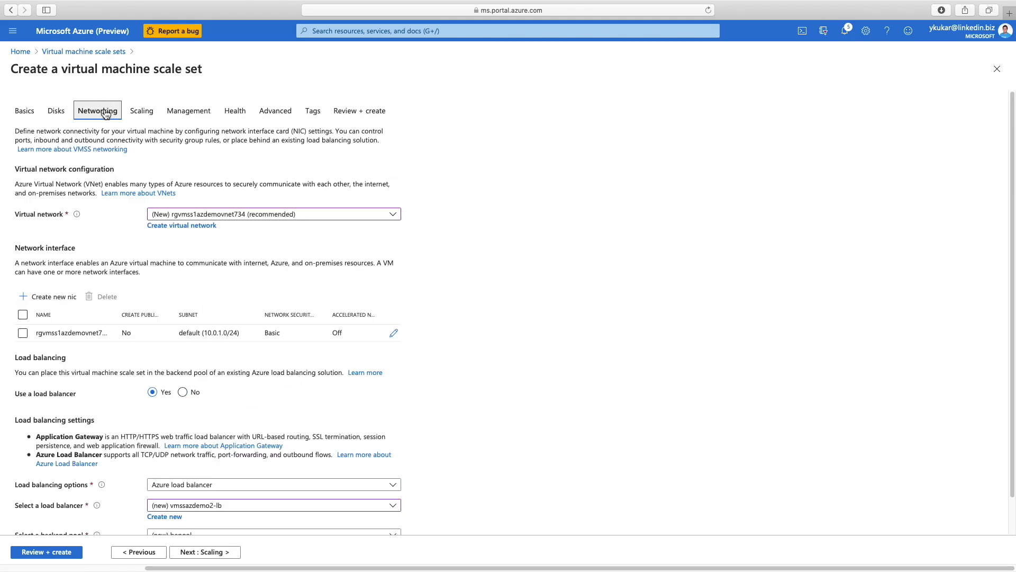
pyautogui.click(393, 333)
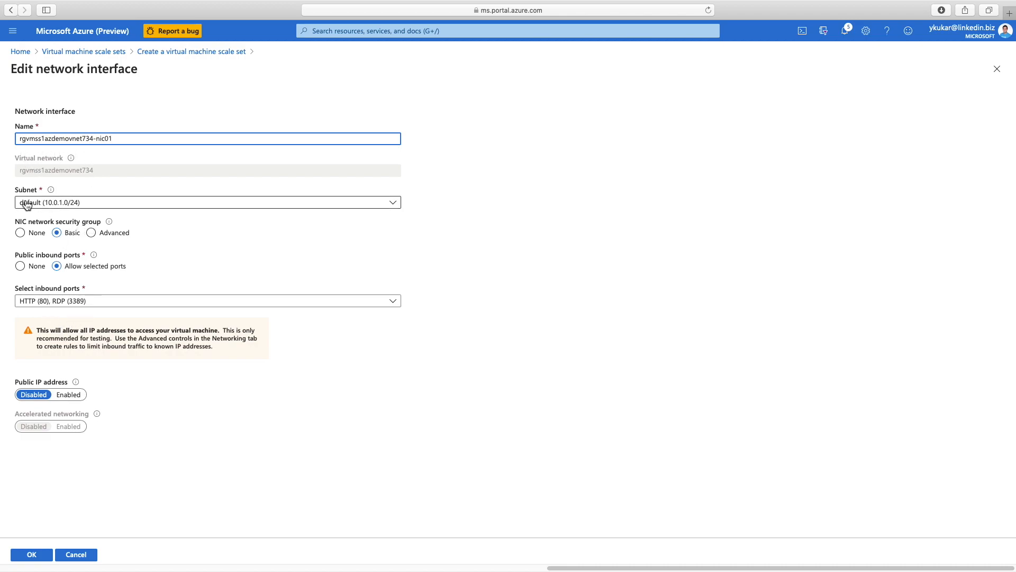
pyautogui.click(98, 300)
pyautogui.click(53, 317)
pyautogui.click(55, 365)
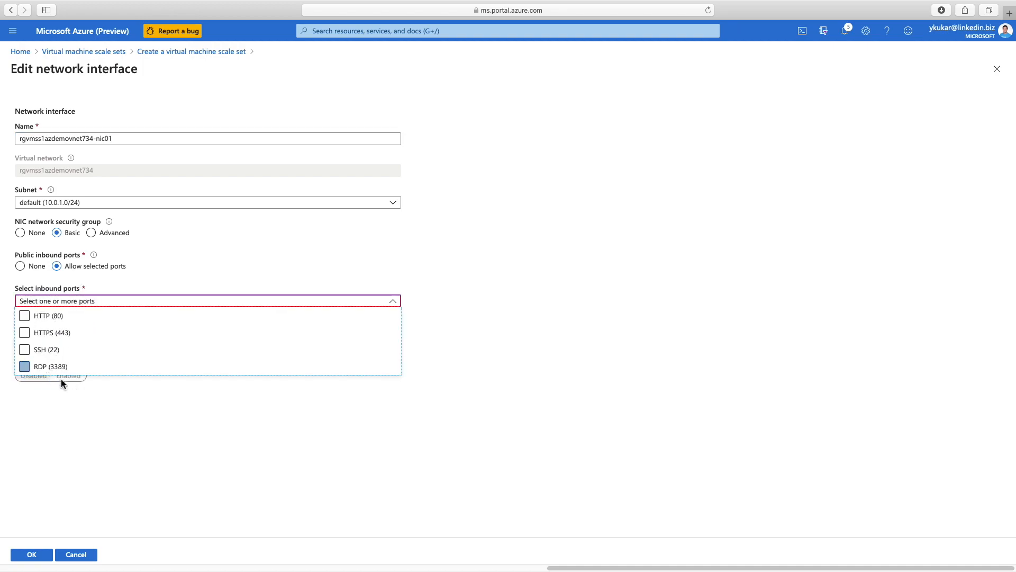
pyautogui.click(33, 560)
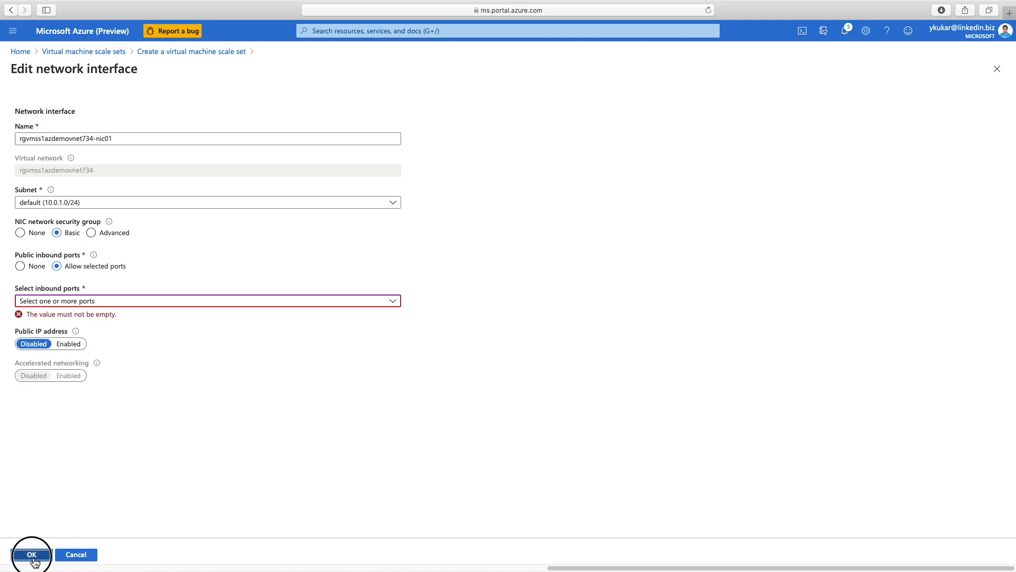
# Step: Allow only HTTP (80) as the network interface's inbound port and apply the change
pyautogui.click(57, 301)
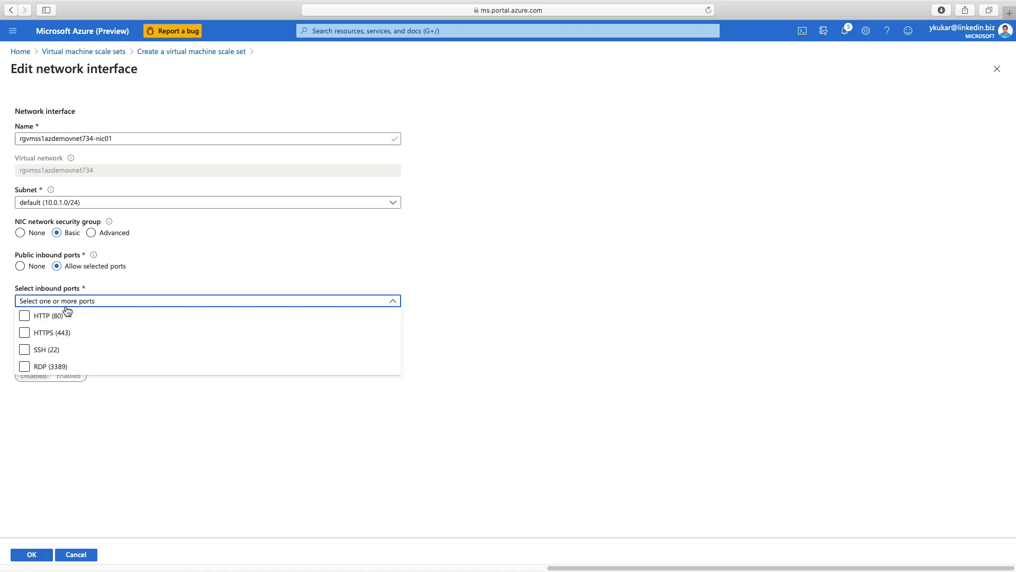
pyautogui.click(58, 317)
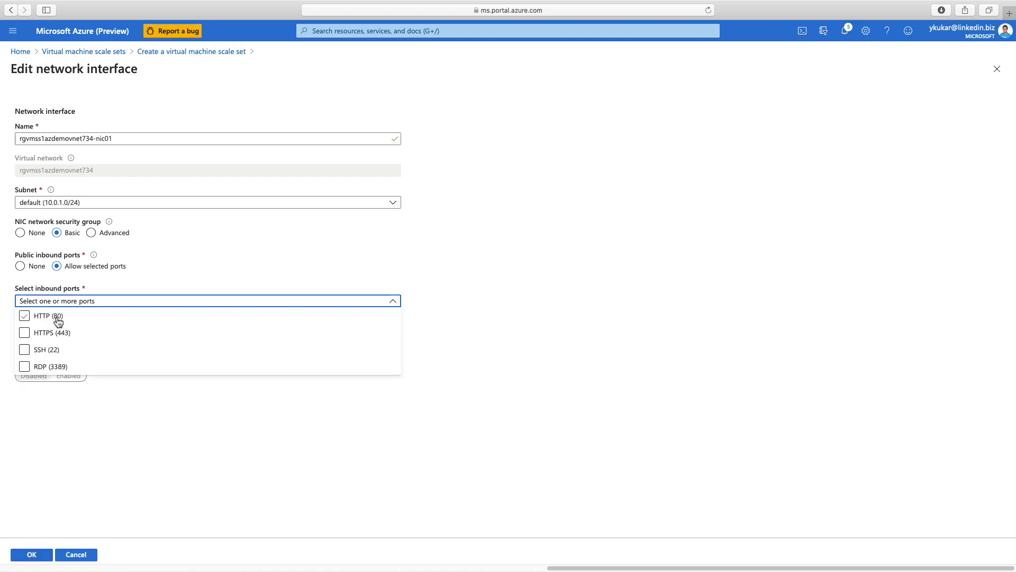
pyautogui.click(44, 374)
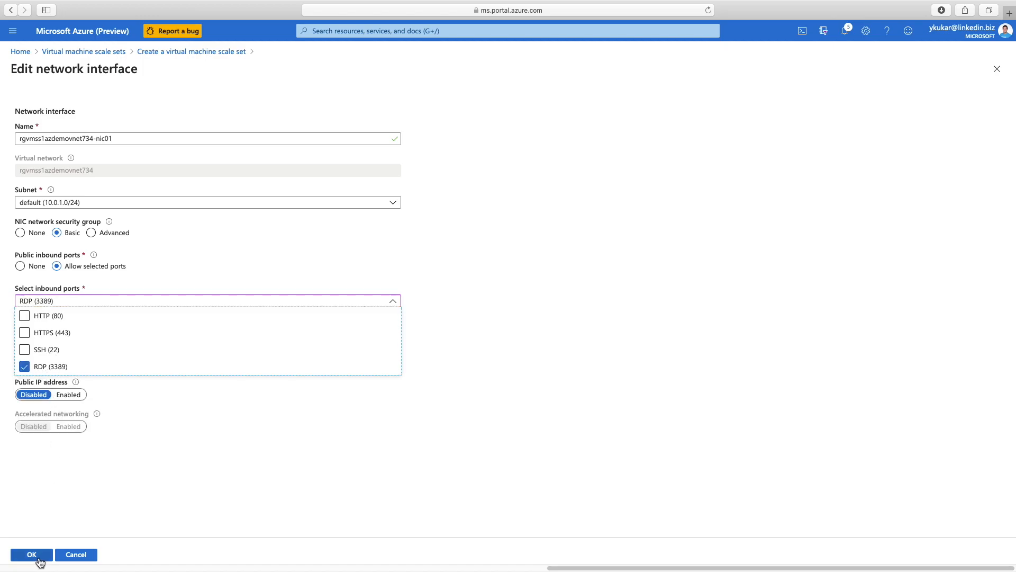
pyautogui.click(55, 374)
pyautogui.click(48, 318)
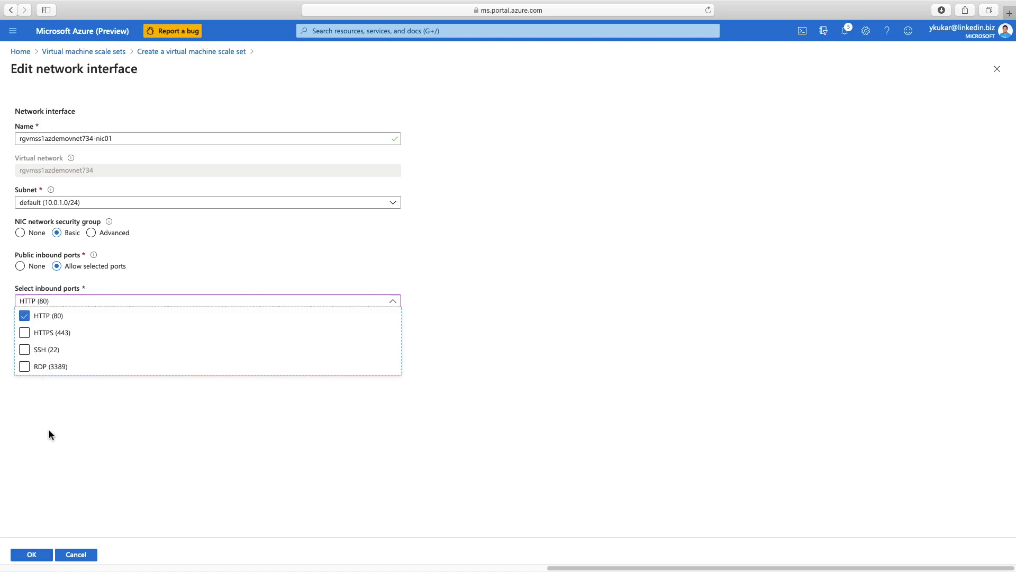
pyautogui.click(48, 447)
pyautogui.click(28, 555)
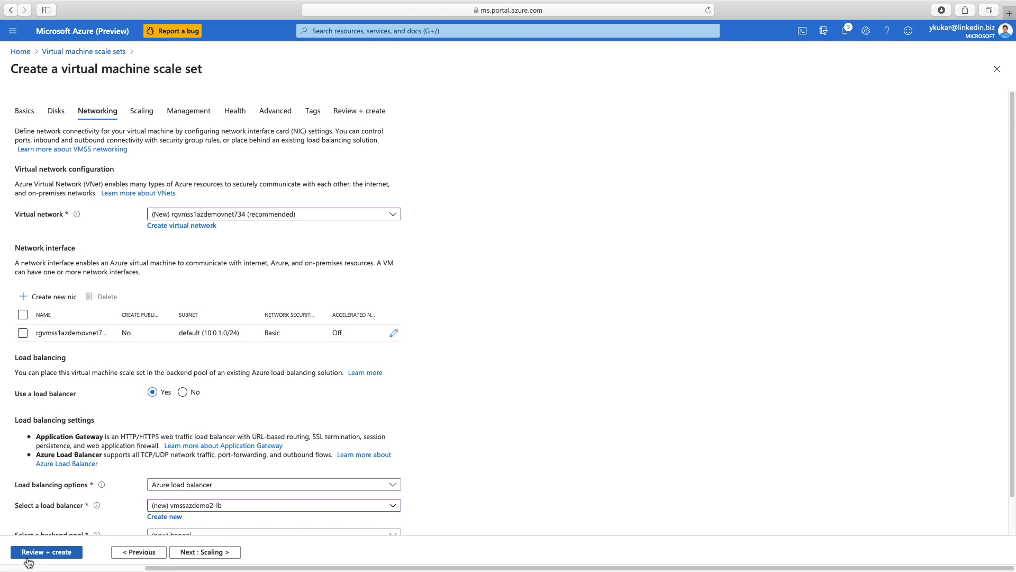
# Step: Run the final validation with the changed network interface and read the validation error details
pyautogui.click(364, 109)
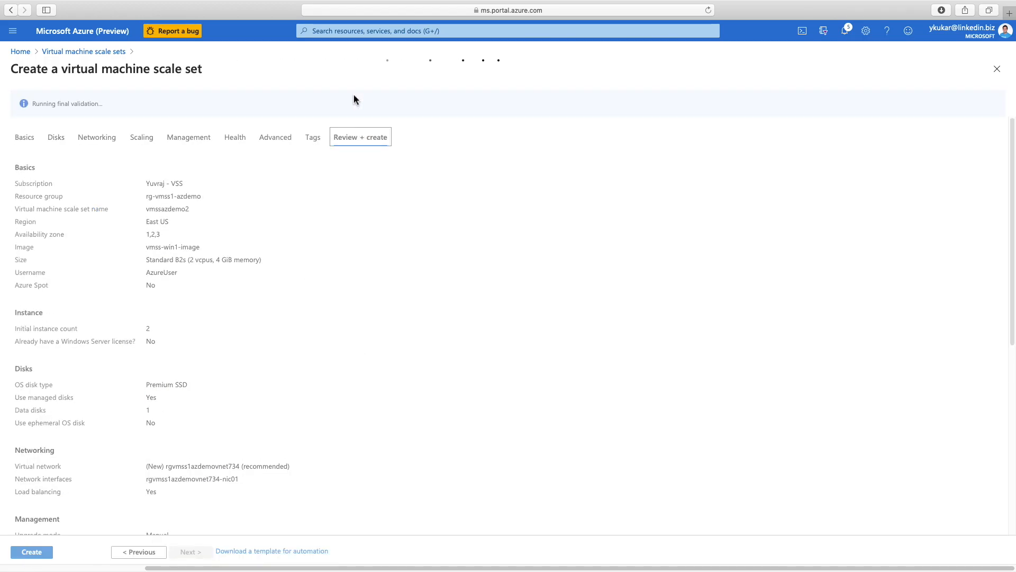
pyautogui.click(136, 105)
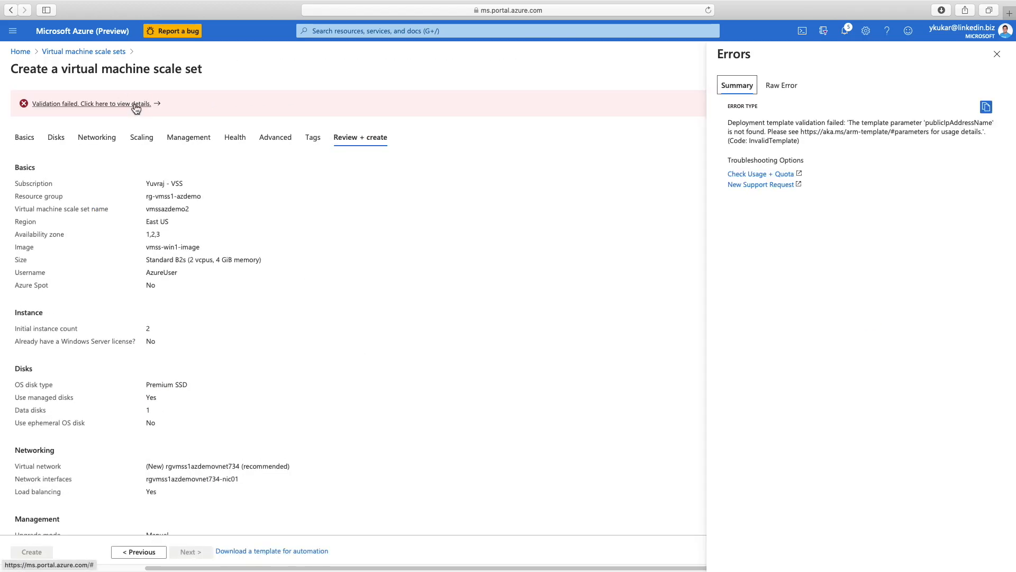
pyautogui.moveTo(722, 119); pyautogui.dragTo(768, 132)
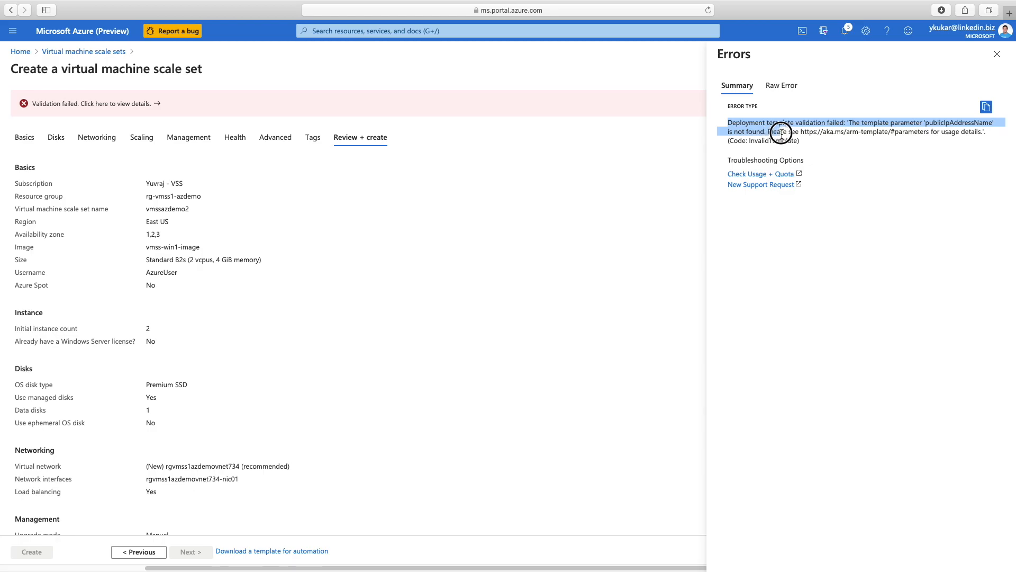
# Step: Compare the review summary with the error, checking the advanced, management, networking, disk and basic values
pyautogui.click(135, 148)
pyautogui.scroll(-10, 134, 154)
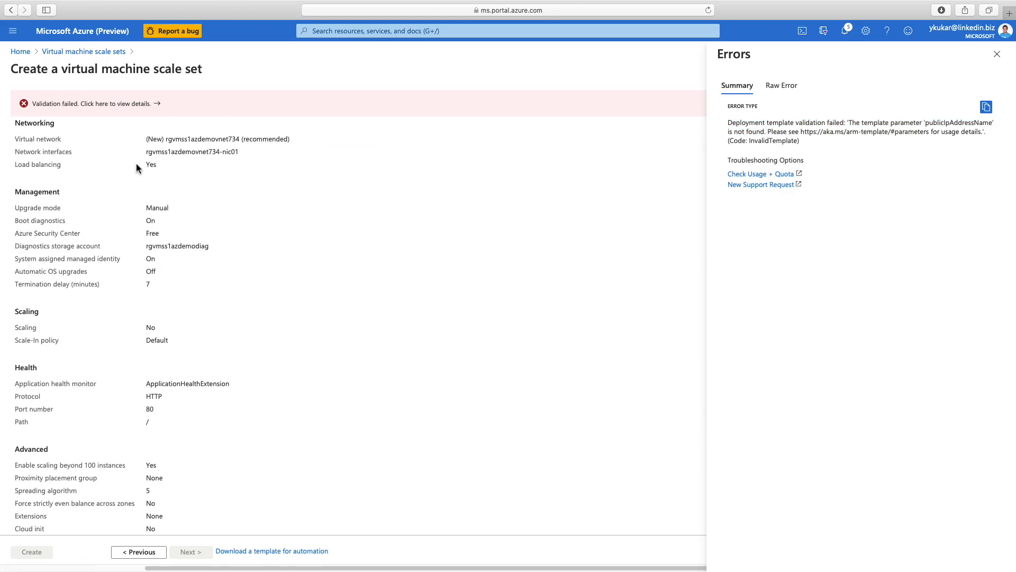
pyautogui.moveTo(14, 460); pyautogui.dragTo(73, 517)
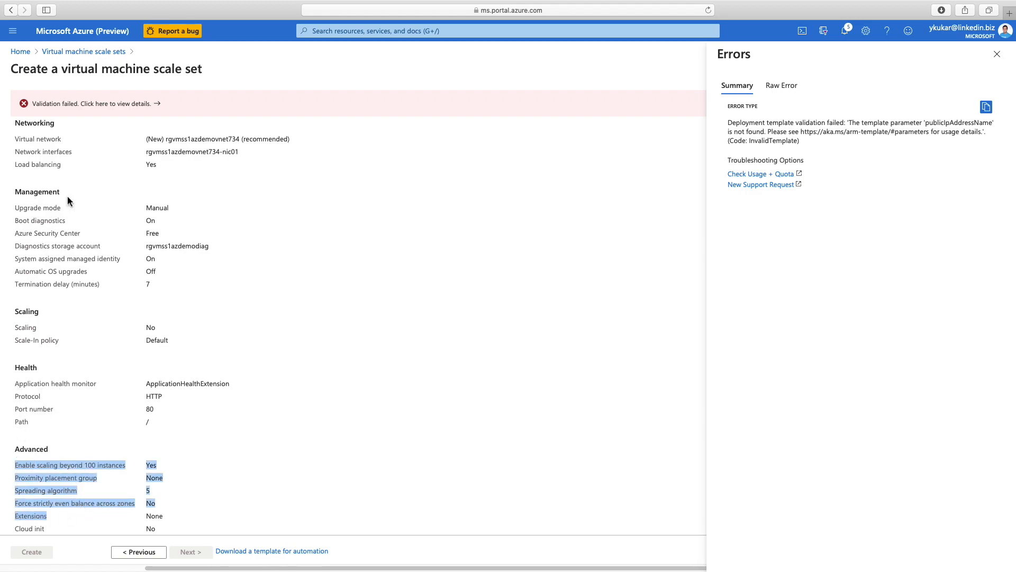
pyautogui.scroll(3, 59, 260)
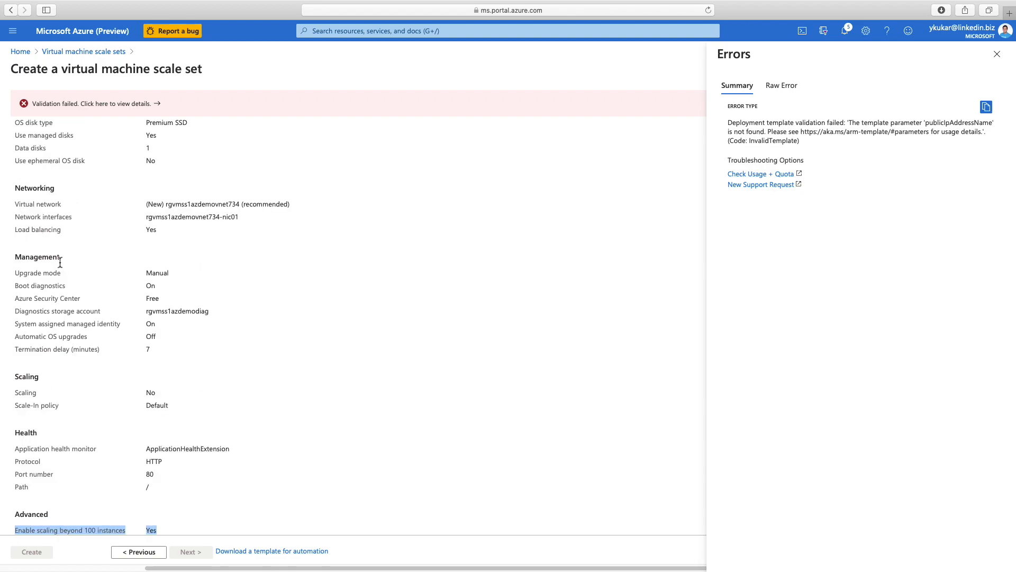
pyautogui.scroll(3, 55, 266)
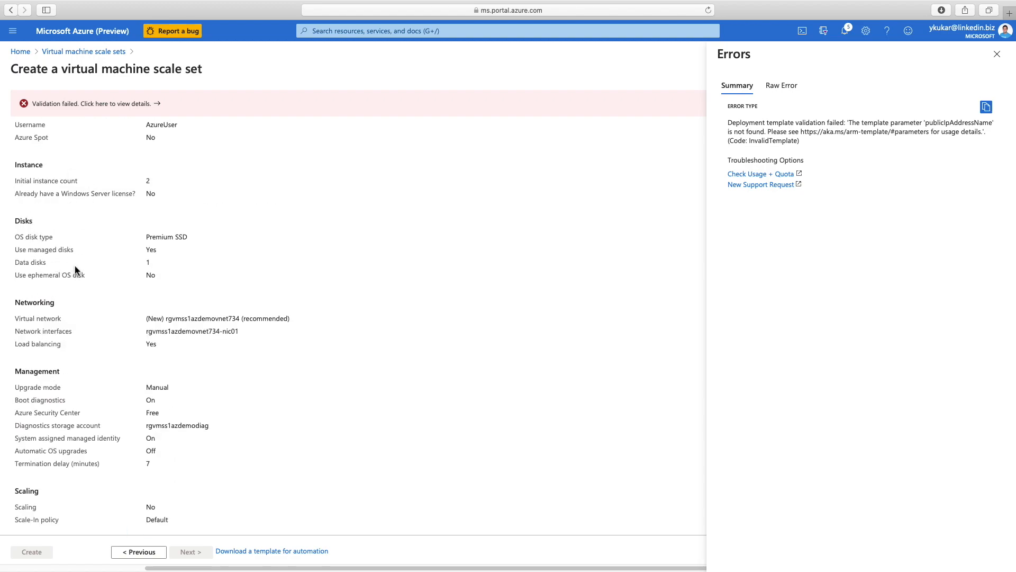
pyautogui.scroll(5, 61, 286)
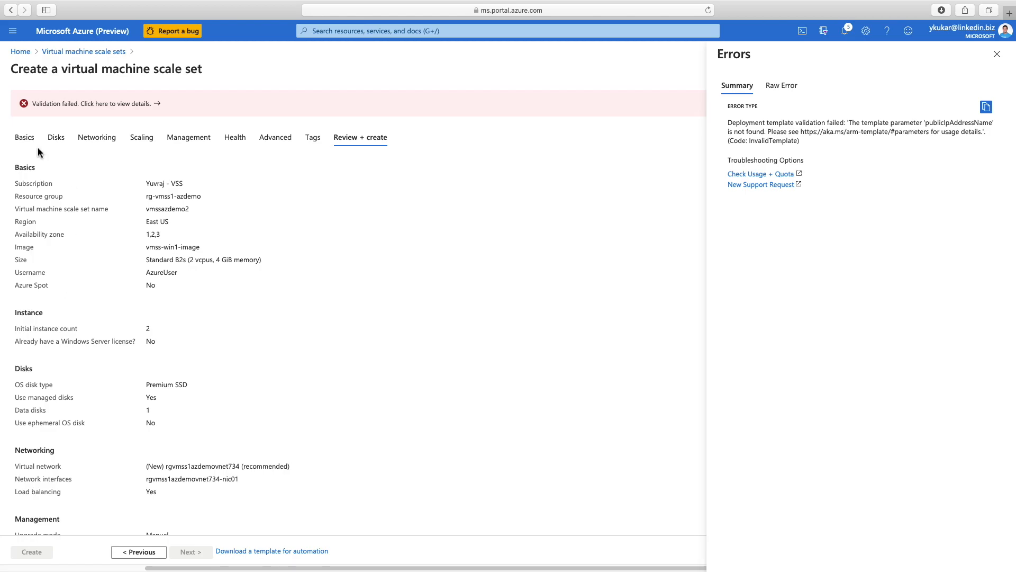
# Step: Return to the basic settings and check the available resource groups and the instance details
pyautogui.click(24, 137)
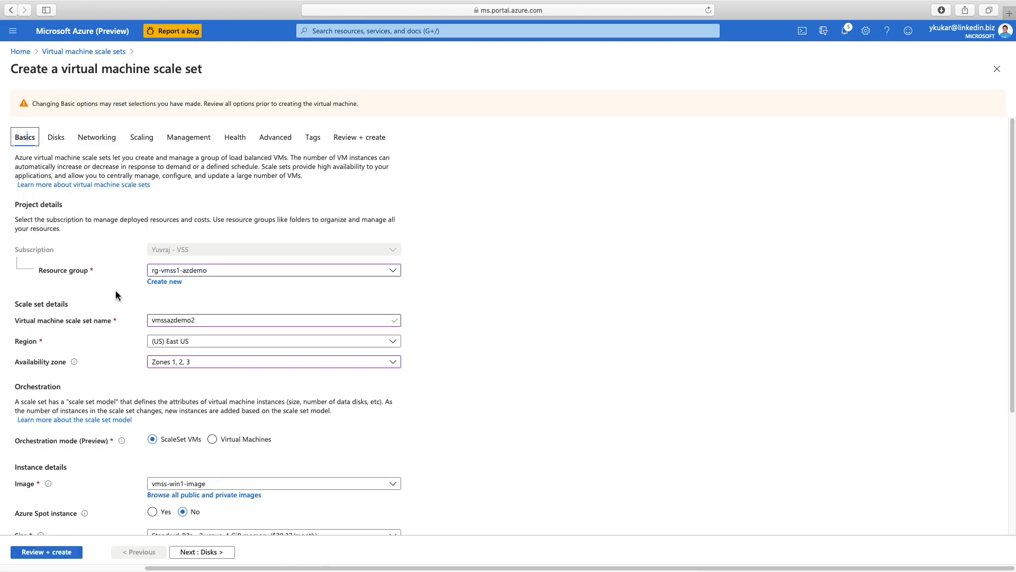
pyautogui.click(266, 278)
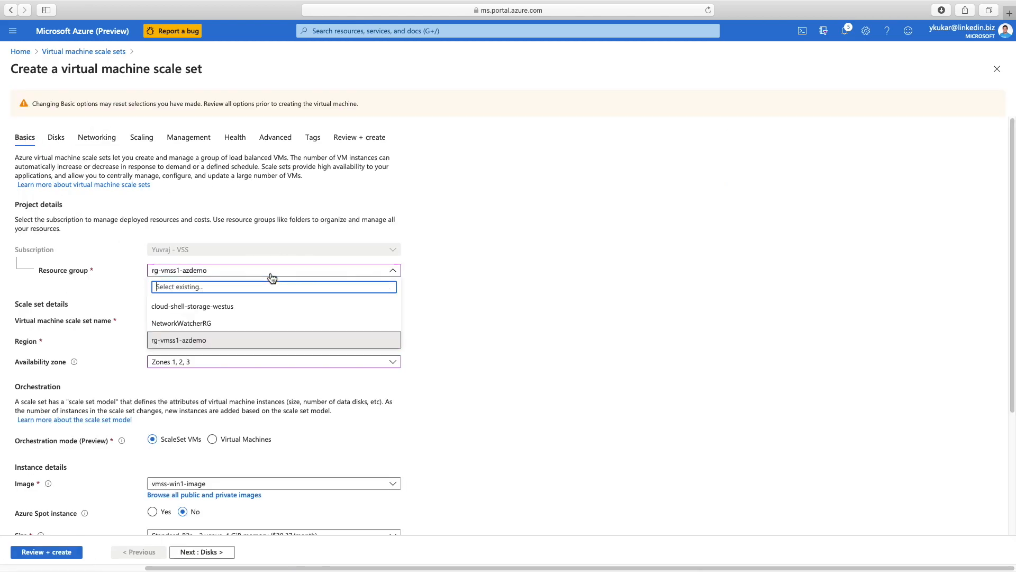
pyautogui.click(263, 280)
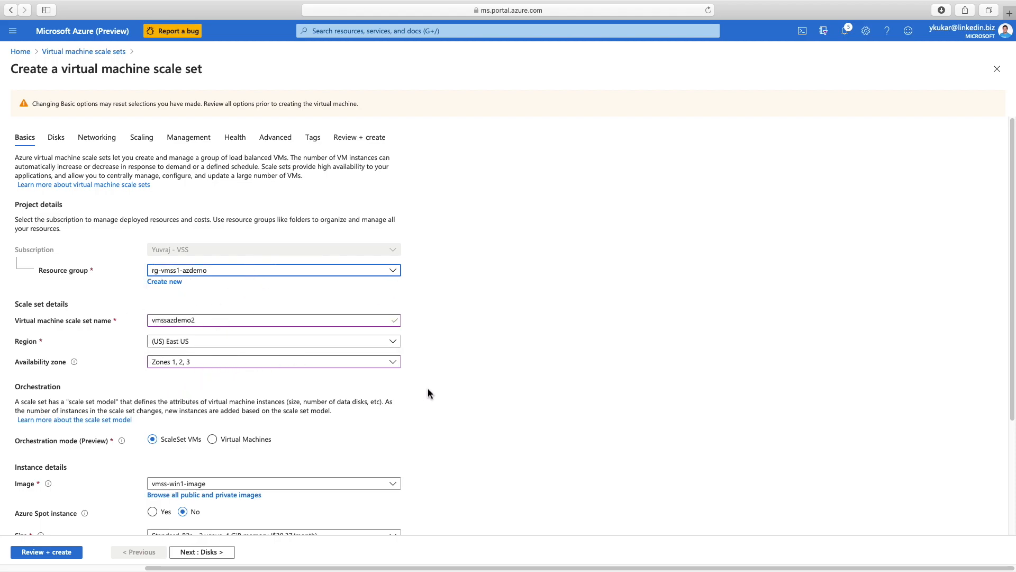
pyautogui.scroll(-5, 428, 389)
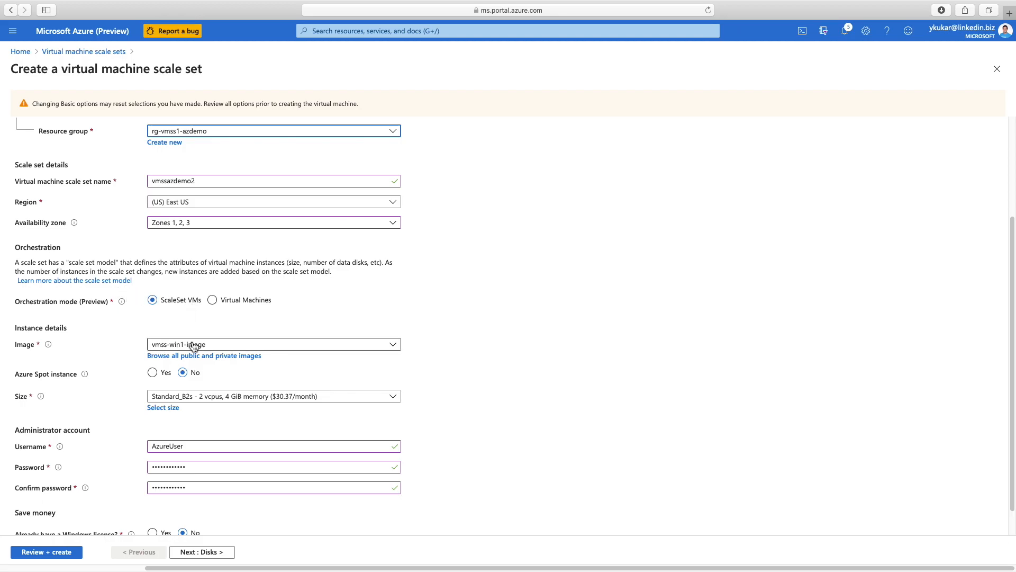
# Step: Choose the private image vmss-win1-image again for the scale set instances
pyautogui.click(243, 356)
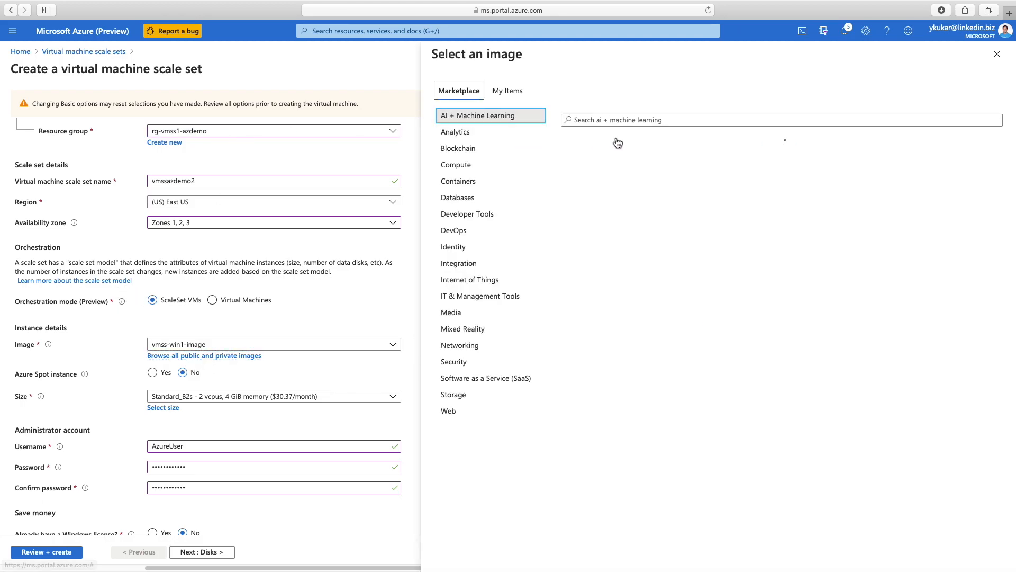
pyautogui.click(509, 92)
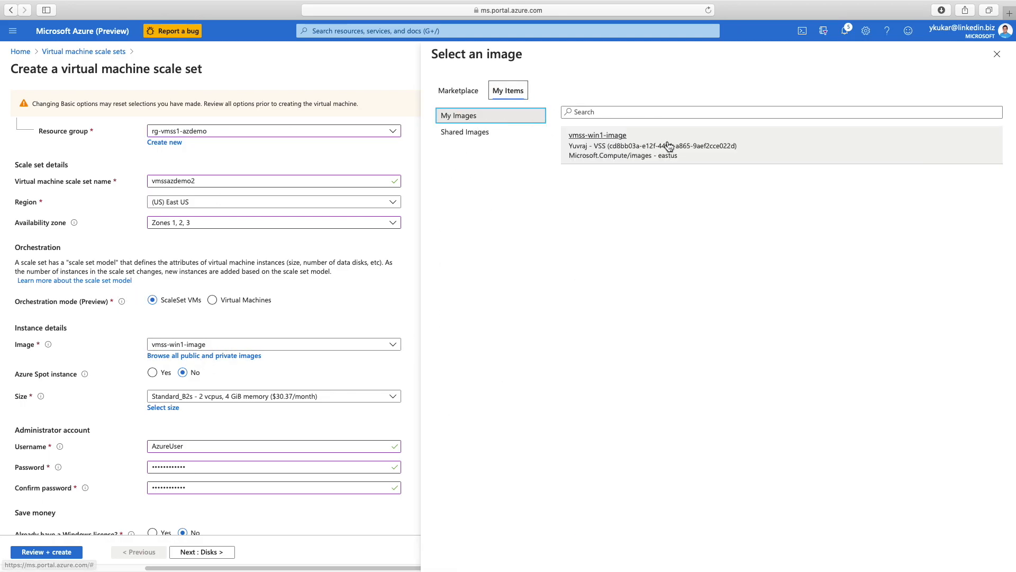
pyautogui.click(669, 146)
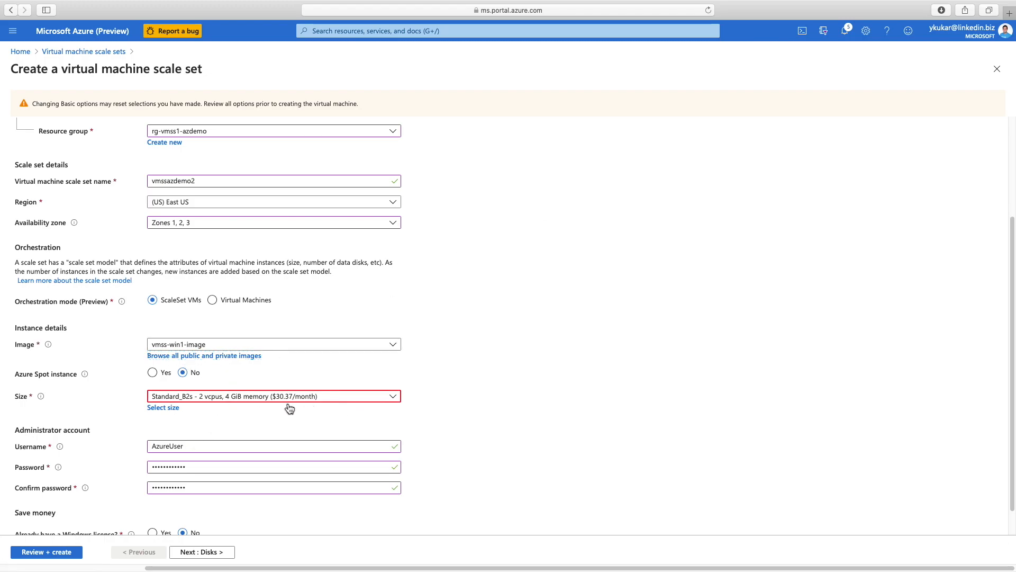
pyautogui.scroll(-1, 191, 464)
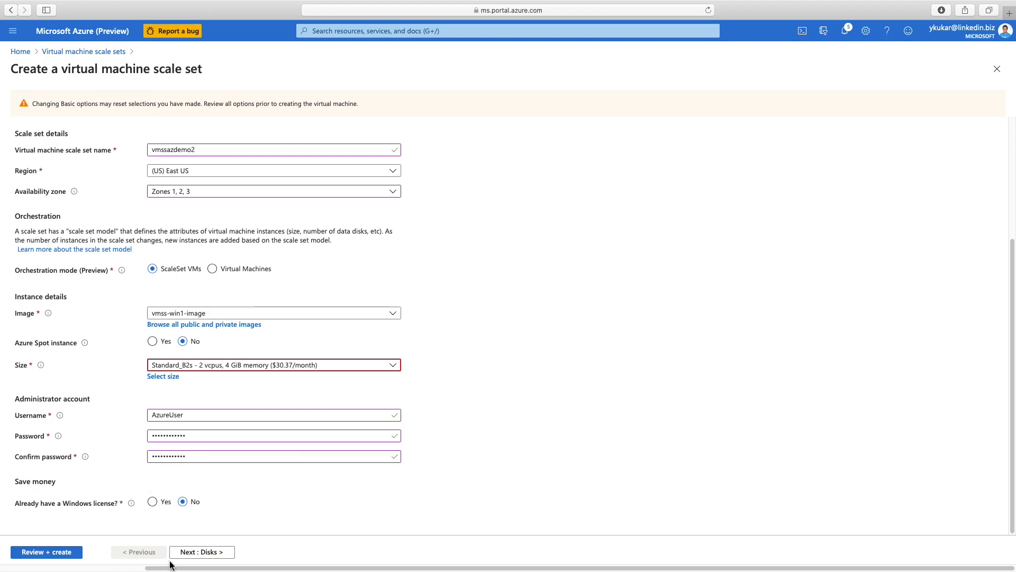
# Step: Remove the data disk at LUN 0 from the scale set's disk settings
pyautogui.click(197, 552)
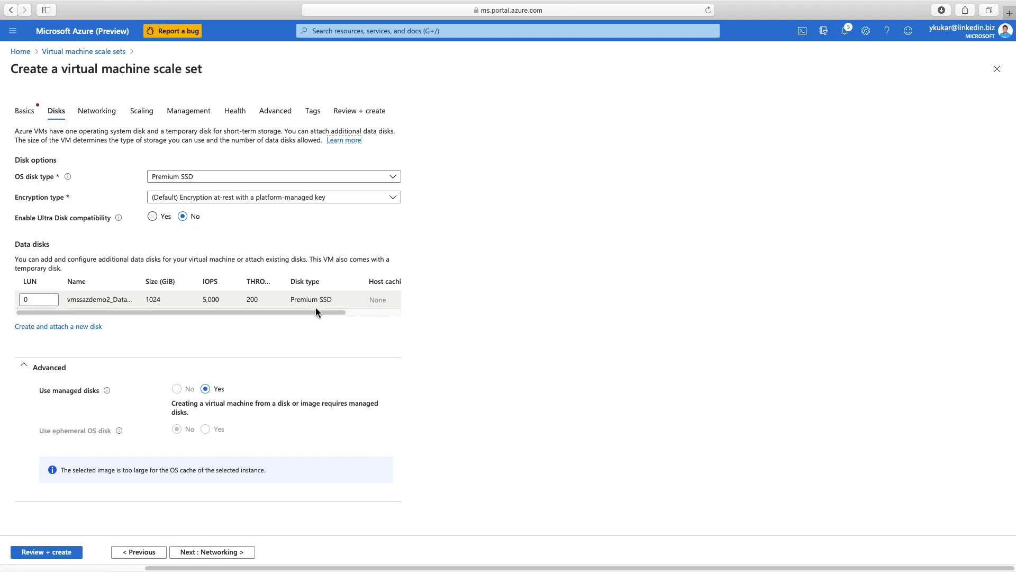
pyautogui.moveTo(316, 312); pyautogui.dragTo(403, 315)
pyautogui.click(382, 299)
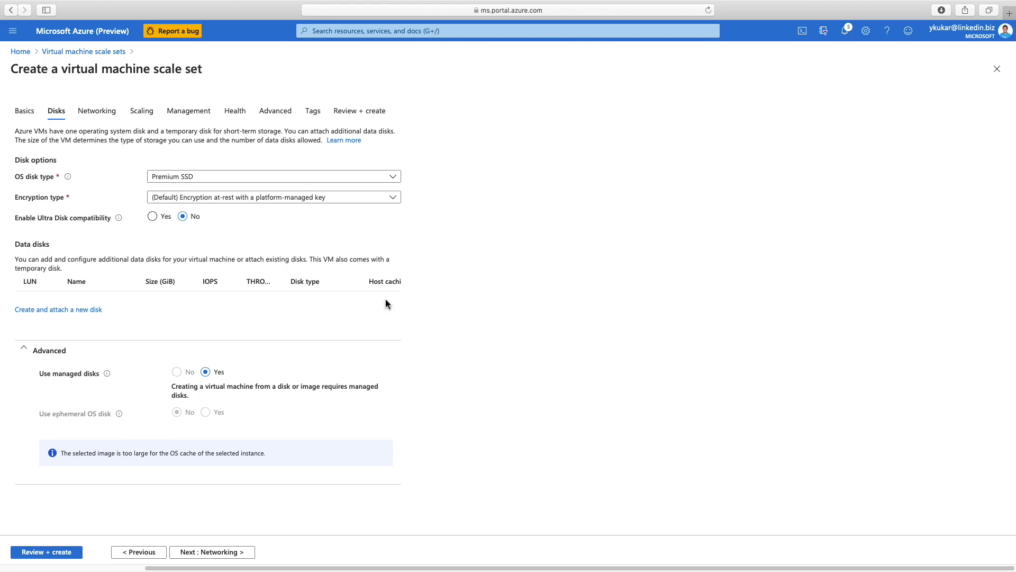
# Step: Set the scale set's networking to not use a load balancer
pyautogui.click(227, 553)
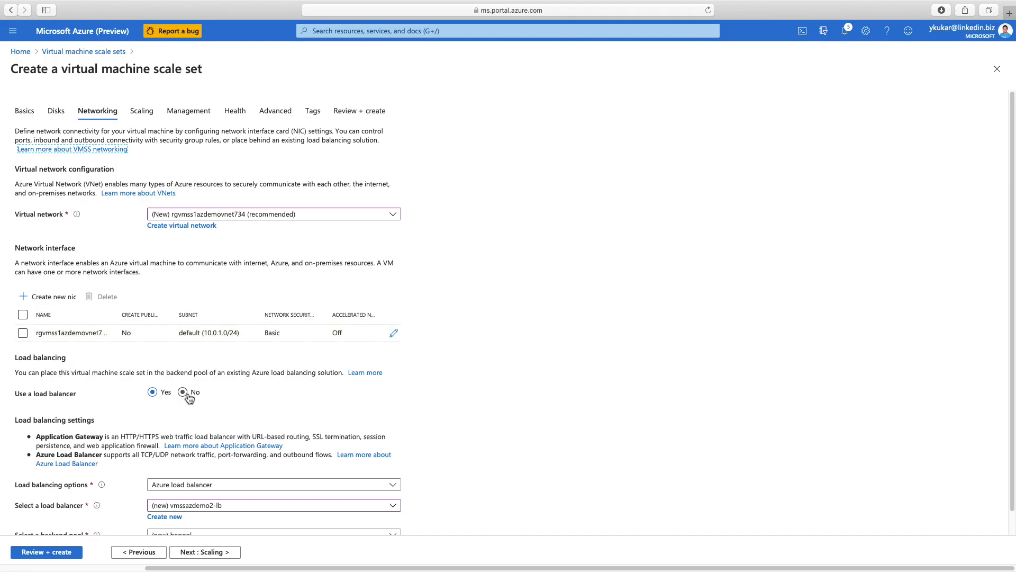
pyautogui.scroll(-1, 313, 423)
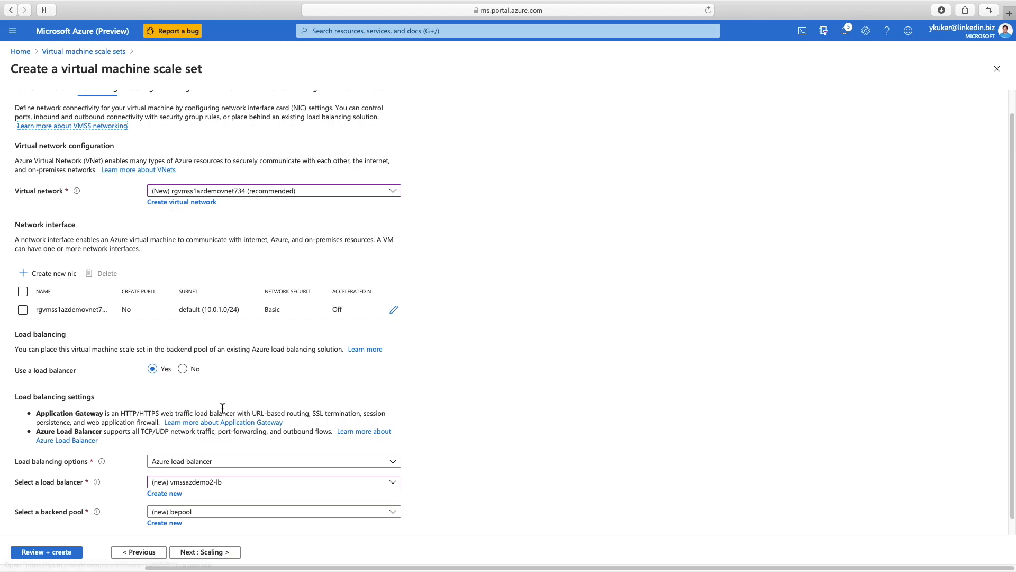
pyautogui.click(182, 368)
pyautogui.click(223, 552)
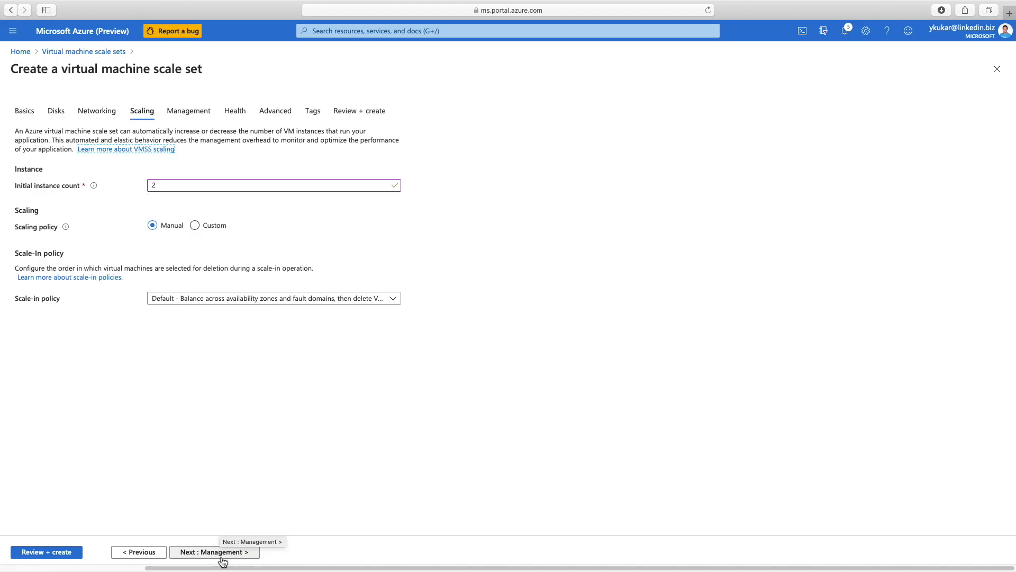
# Step: Turn off the instance termination notification in the management settings
pyautogui.click(222, 556)
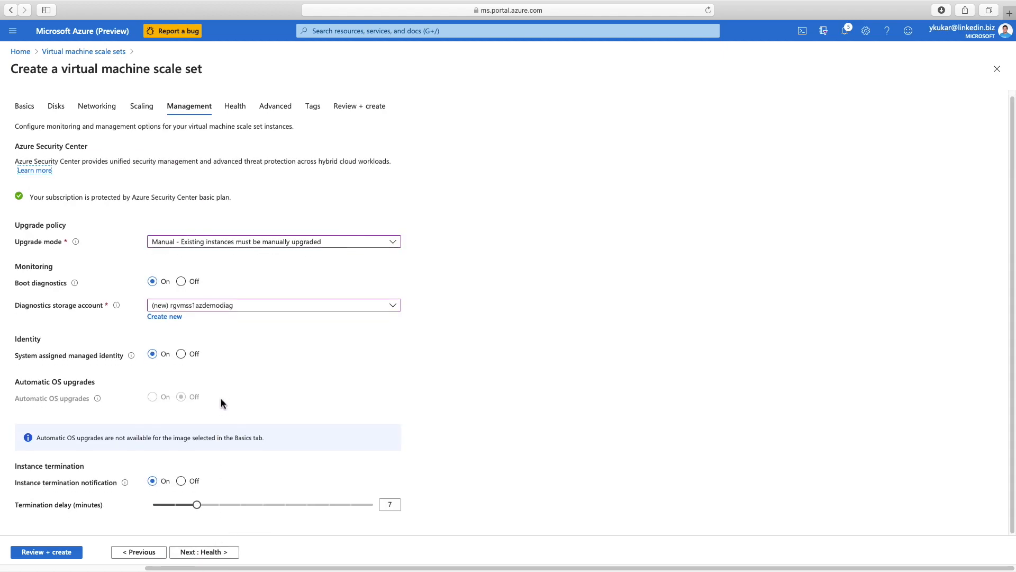
pyautogui.click(181, 485)
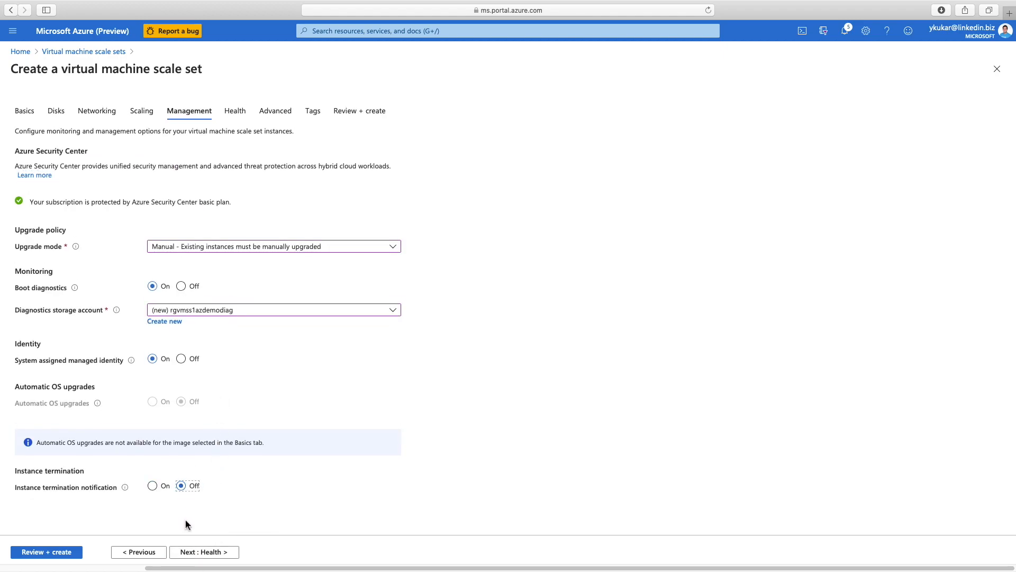
pyautogui.click(197, 552)
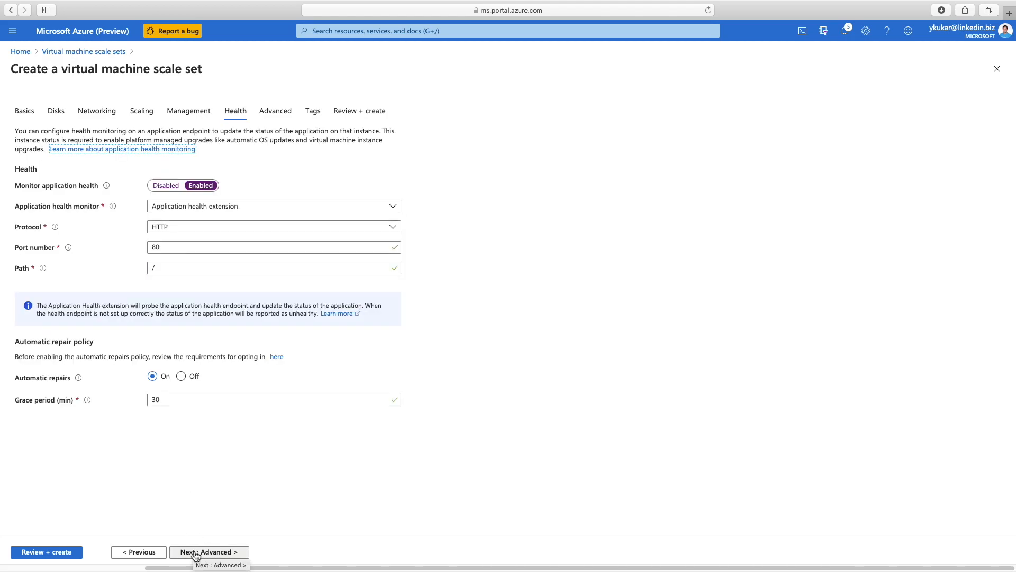
# Step: Disable scaling beyond 100 instances in the advanced settings and run the final validation
pyautogui.click(196, 553)
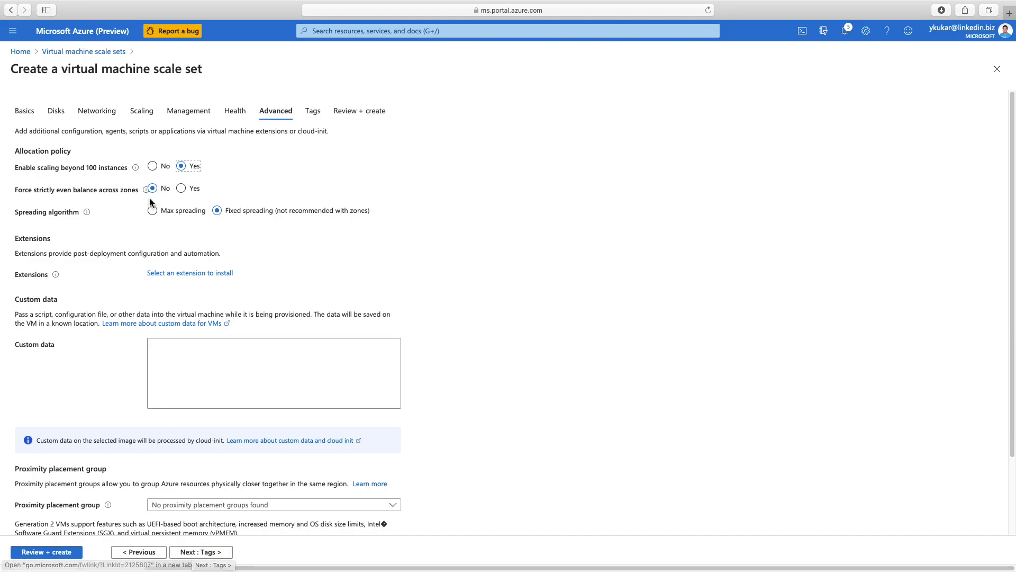
pyautogui.click(152, 167)
pyautogui.scroll(-3, 208, 404)
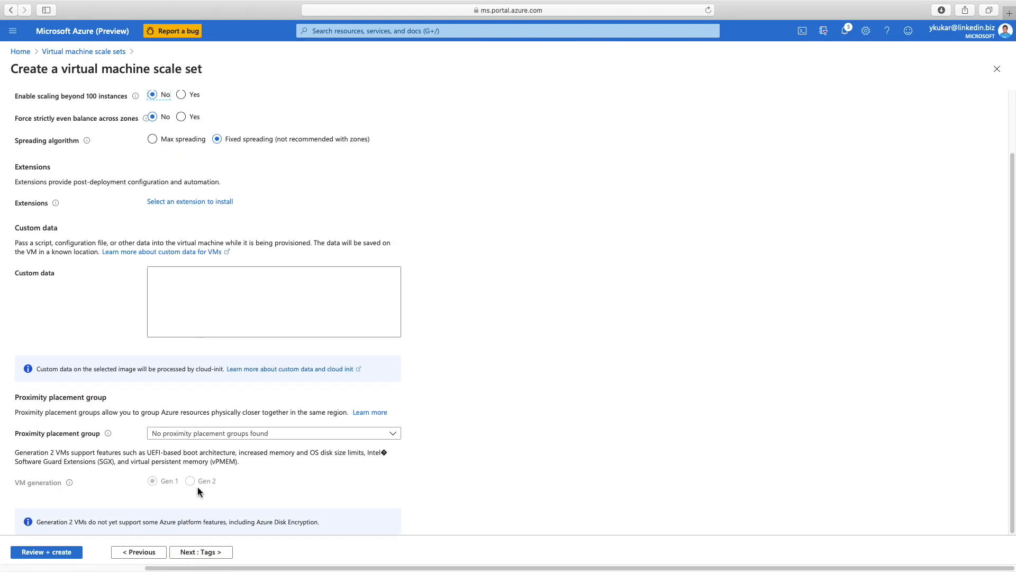
pyautogui.click(224, 553)
pyautogui.click(224, 553)
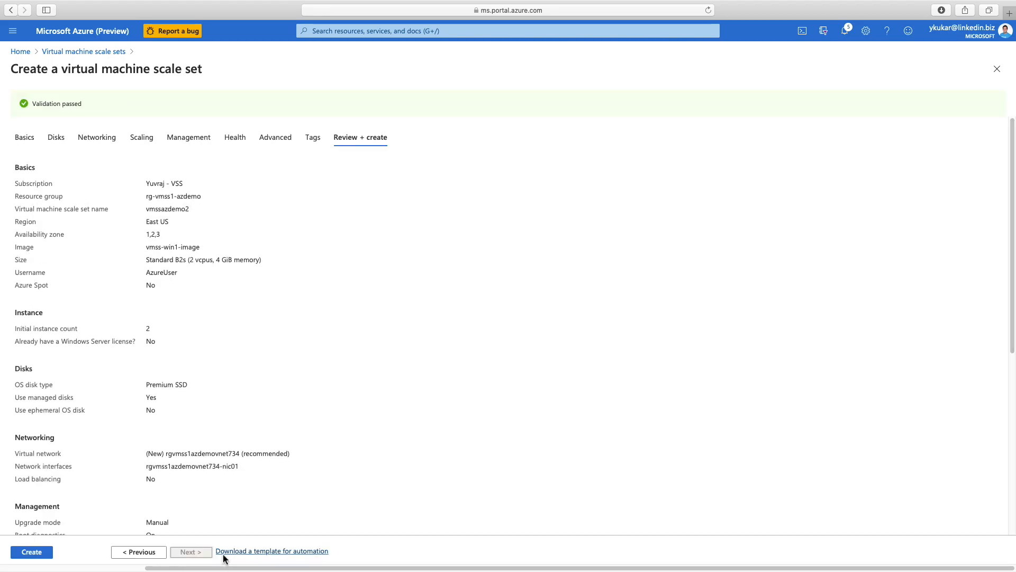
# Step: Check the disk settings, and turn the load balancer back on with the new vmssazdemo2-lb and backend pool bepool
pyautogui.click(56, 139)
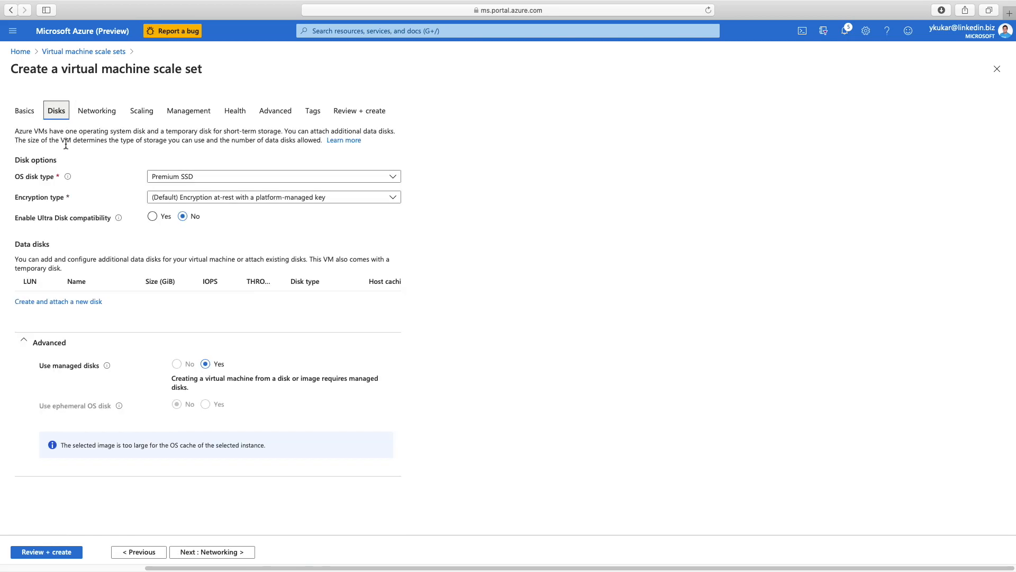
pyautogui.click(98, 109)
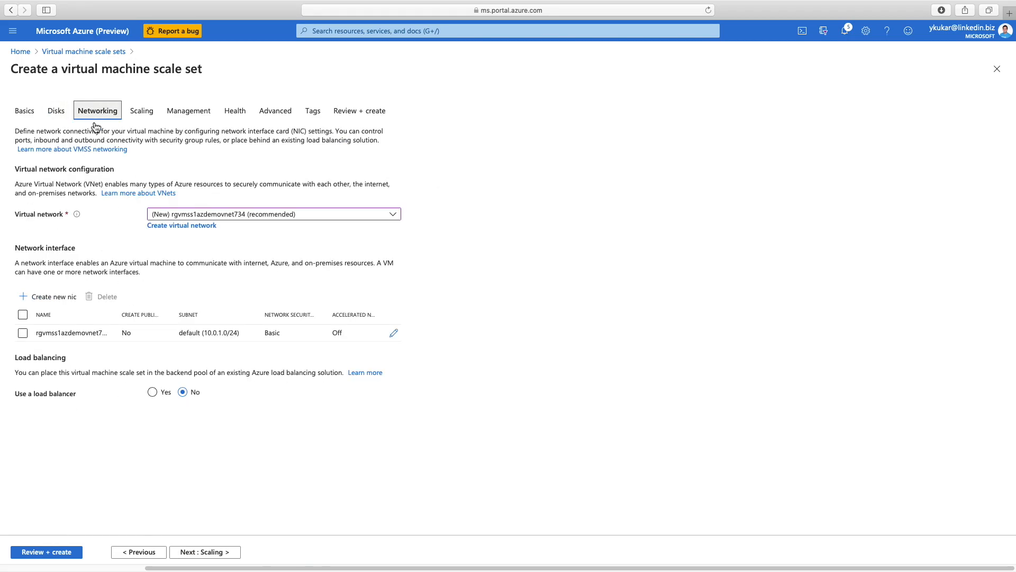
pyautogui.click(152, 392)
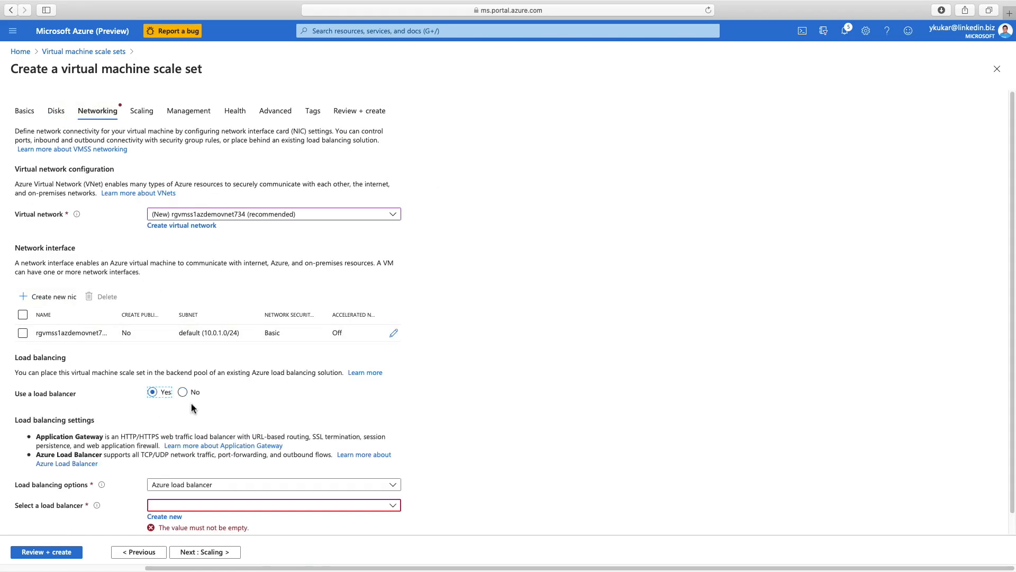
pyautogui.scroll(-1, 235, 493)
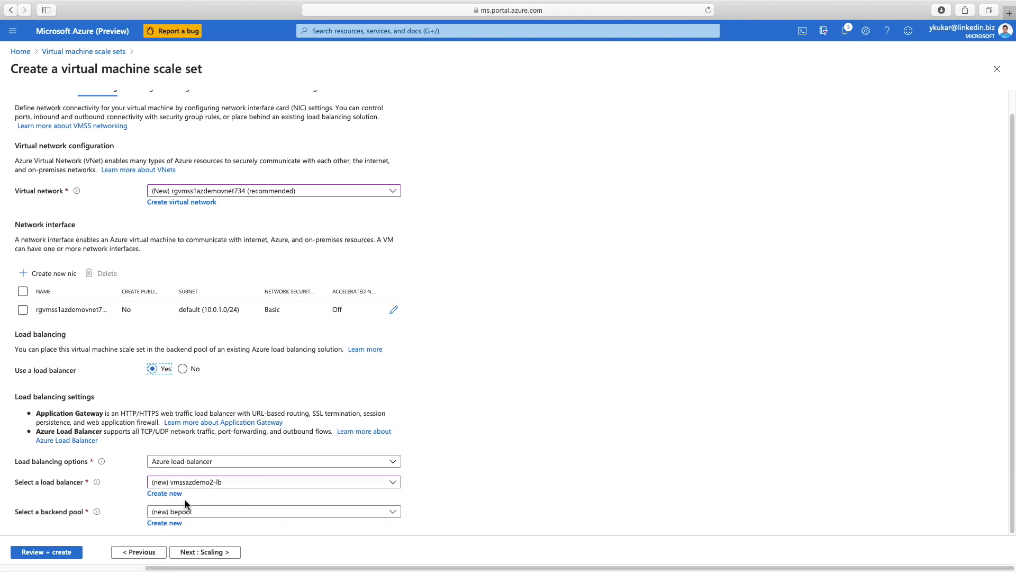
pyautogui.scroll(1, 276, 166)
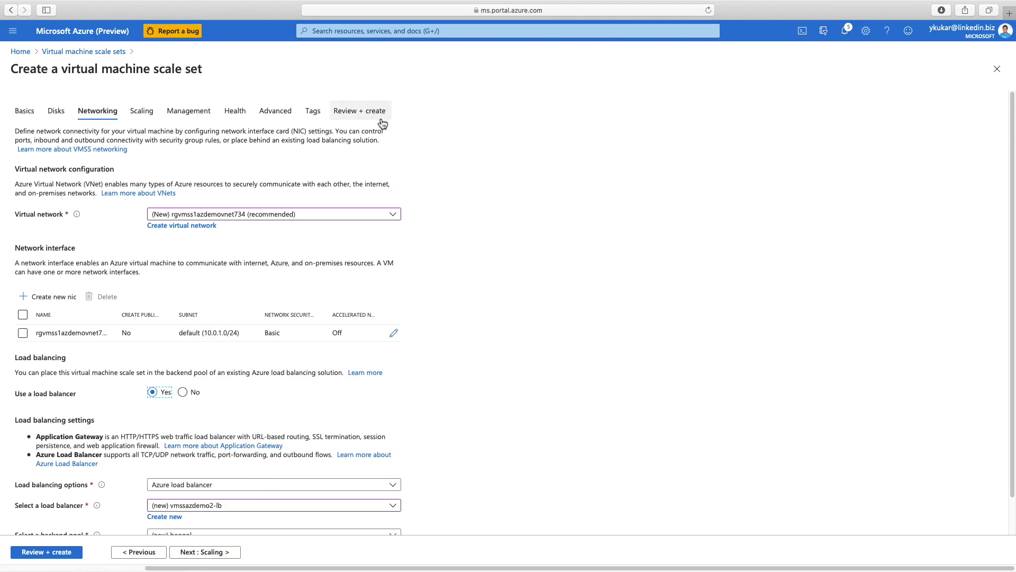
# Step: Run the final validation with the load balancer enabled and review the whole configuration summary
pyautogui.click(43, 552)
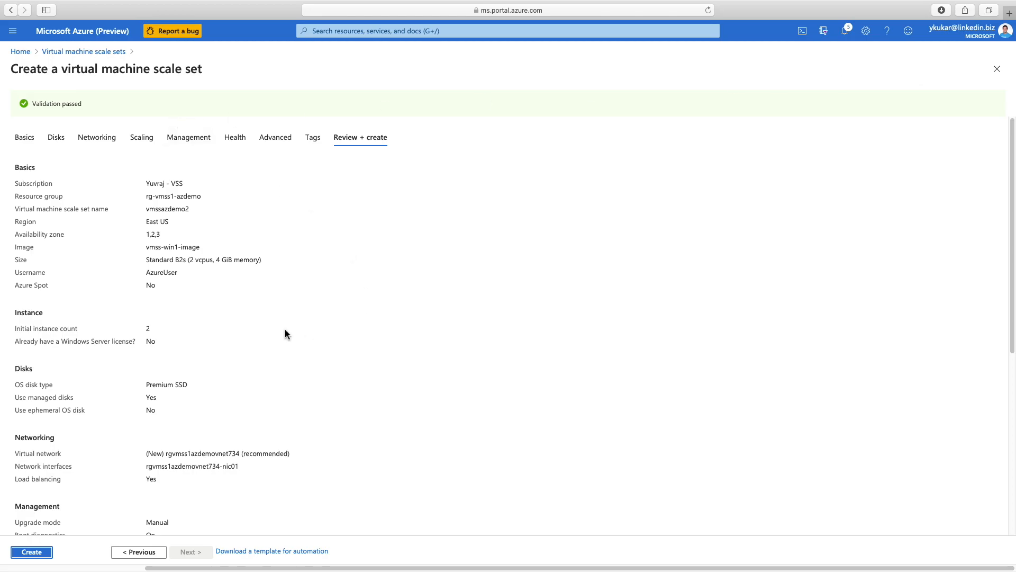
pyautogui.scroll(-5, 194, 299)
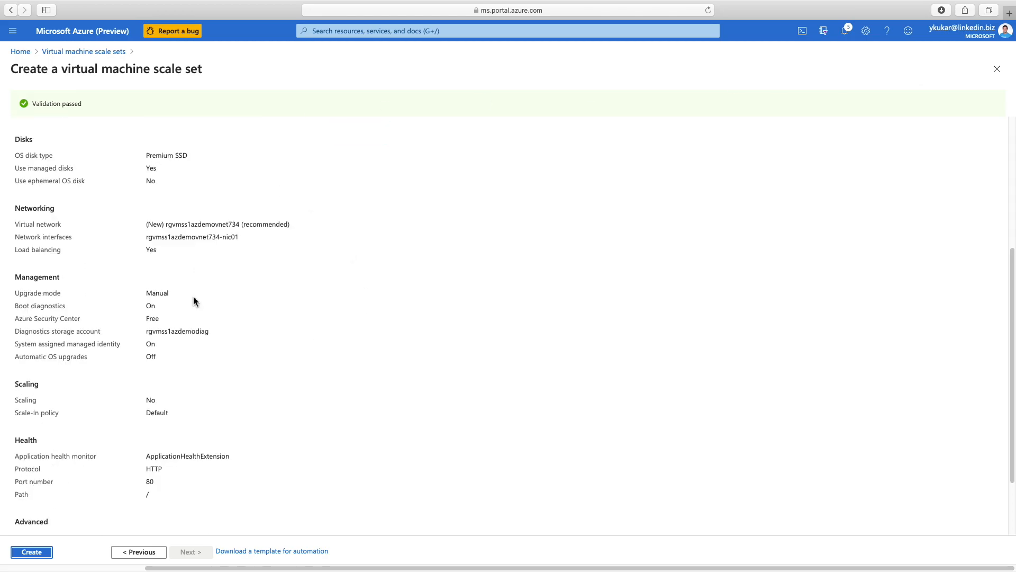
pyautogui.scroll(-2, 192, 300)
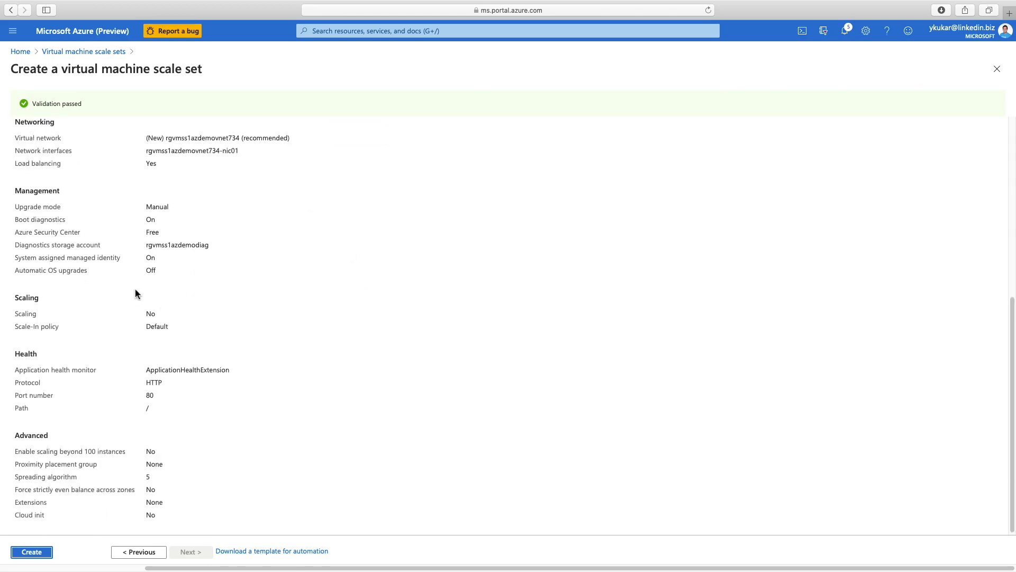
pyautogui.scroll(7, 135, 289)
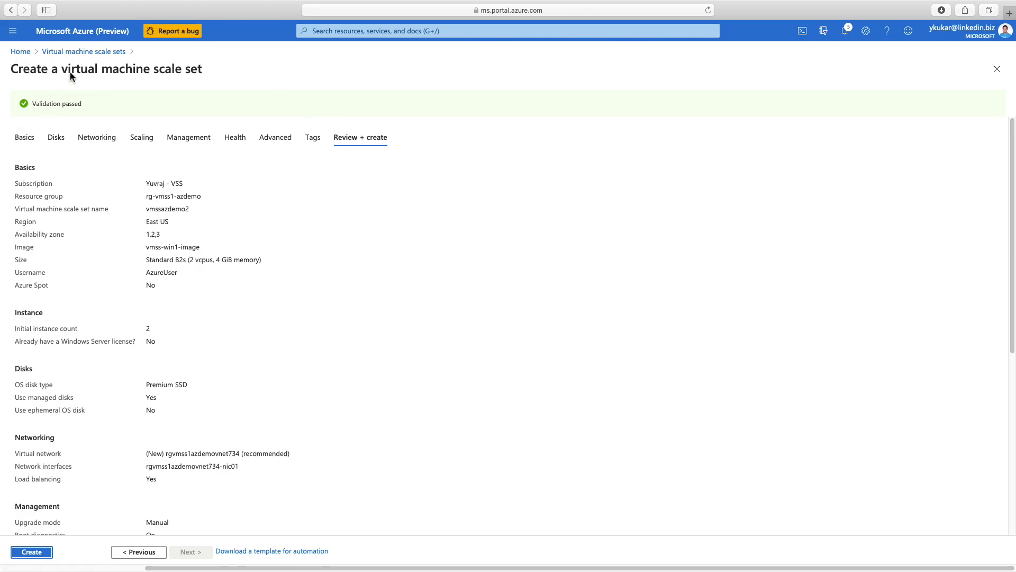
# Step: Leave the creation form, open the existing scale set vmssazdemo1 and examine its size and instance list
pyautogui.click(84, 54)
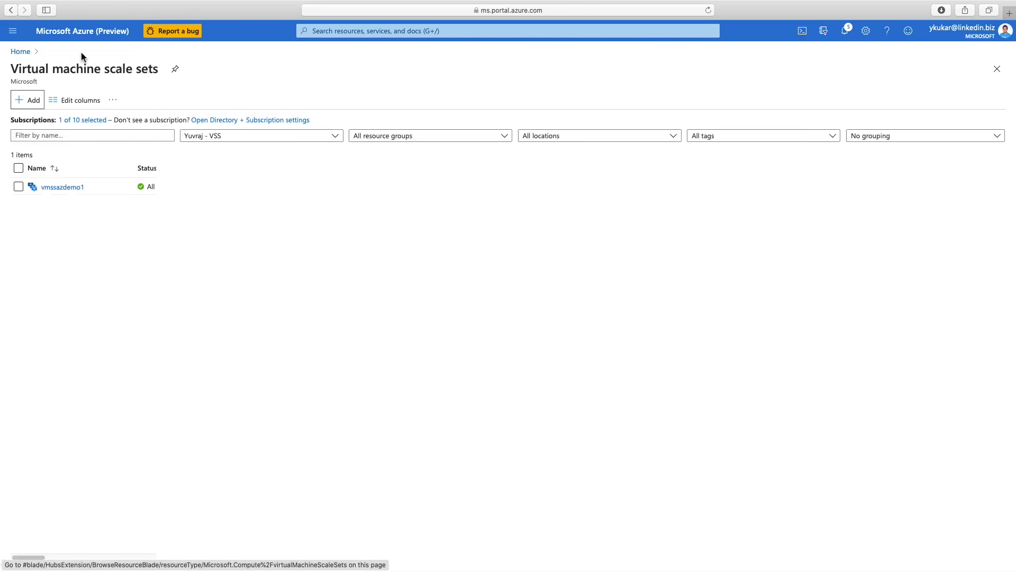
pyautogui.click(55, 249)
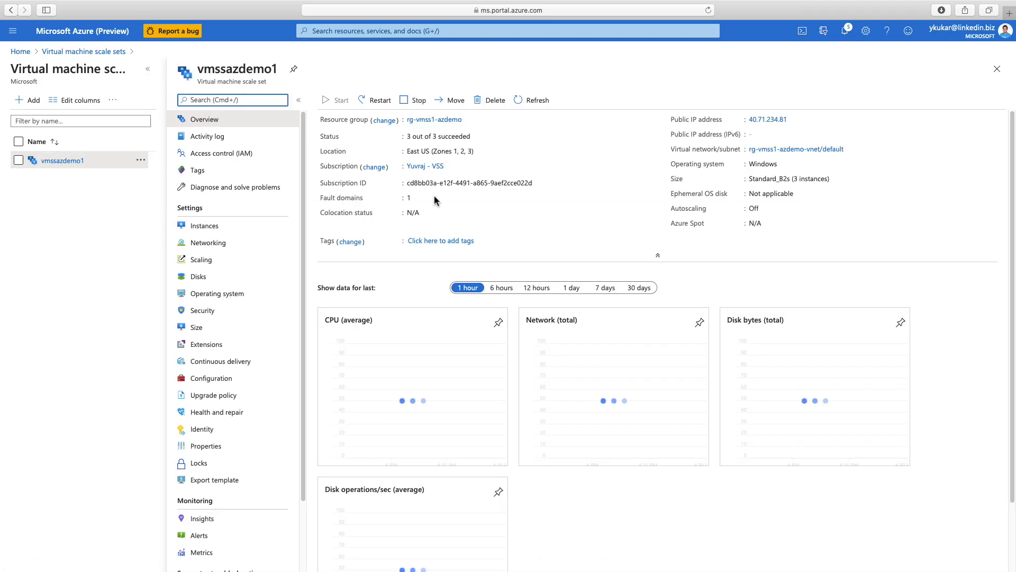
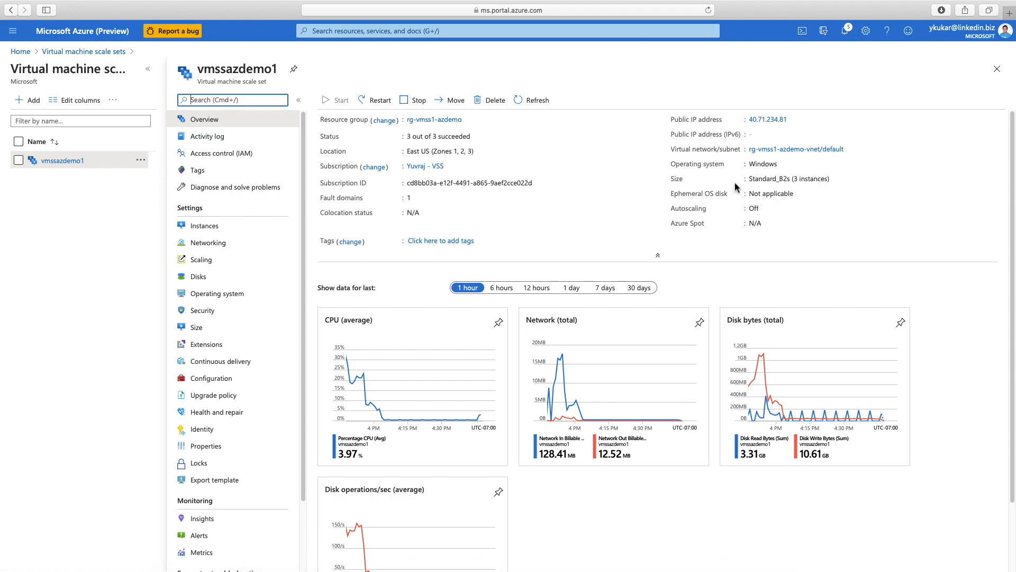
pyautogui.moveTo(750, 180); pyautogui.dragTo(828, 179)
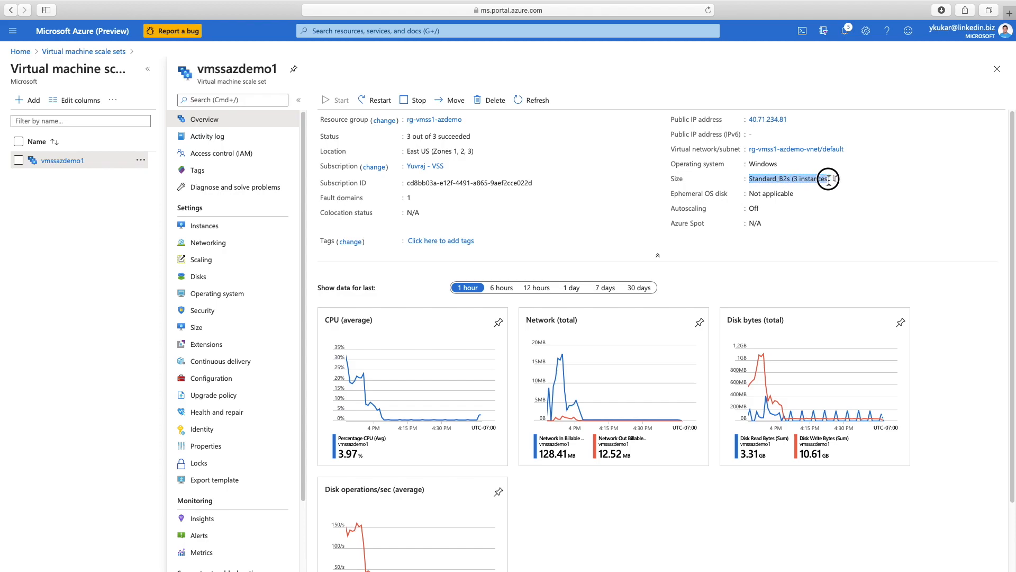
pyautogui.click(227, 227)
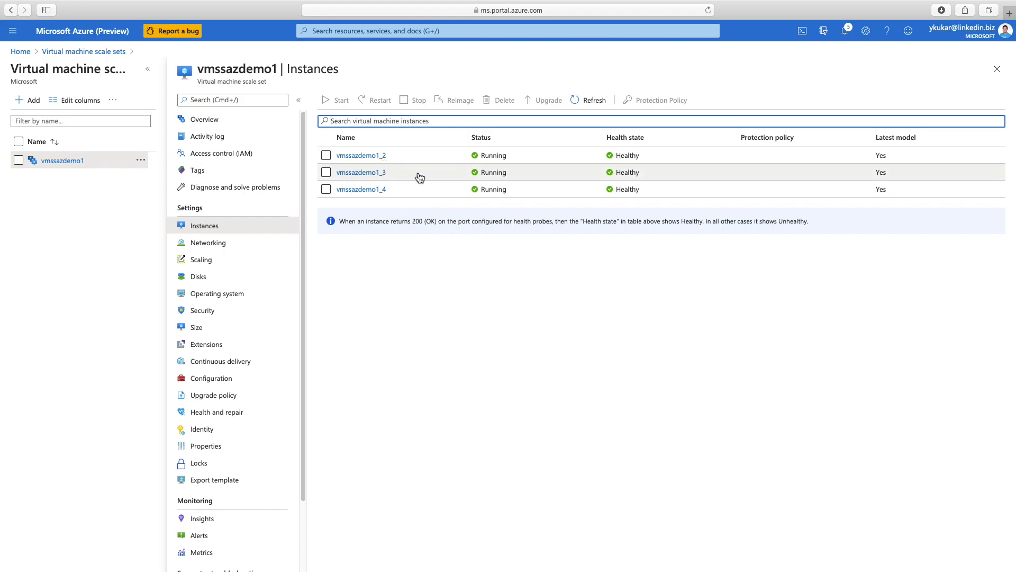
# Step: Check the availability zones of instances vmssazdemo1_2 and vmssazdemo1_3, and locate vmssazdemo1_4 in the instance list
pyautogui.click(366, 158)
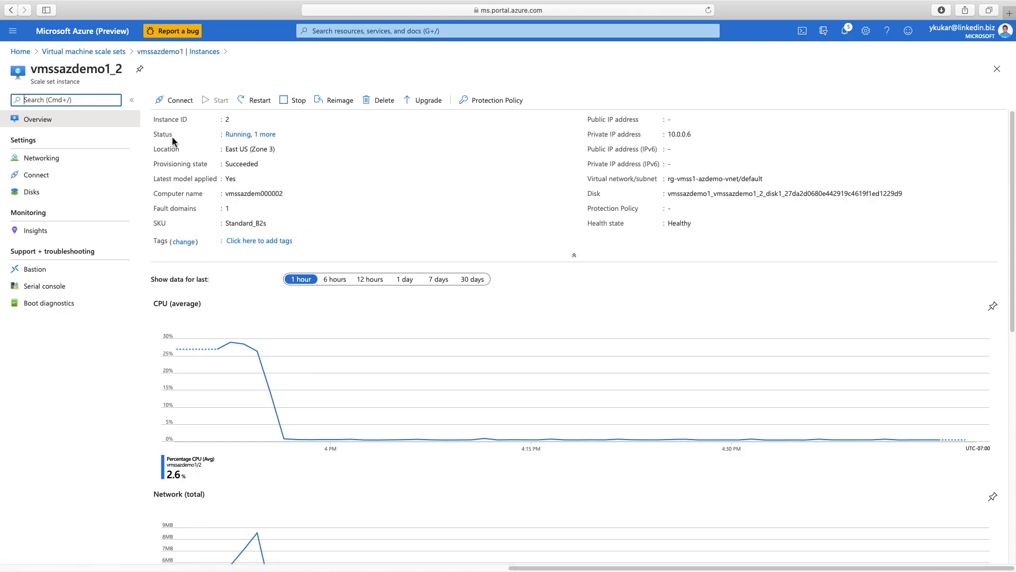
pyautogui.moveTo(268, 152)
pyautogui.moveTo(275, 150); pyautogui.dragTo(253, 149)
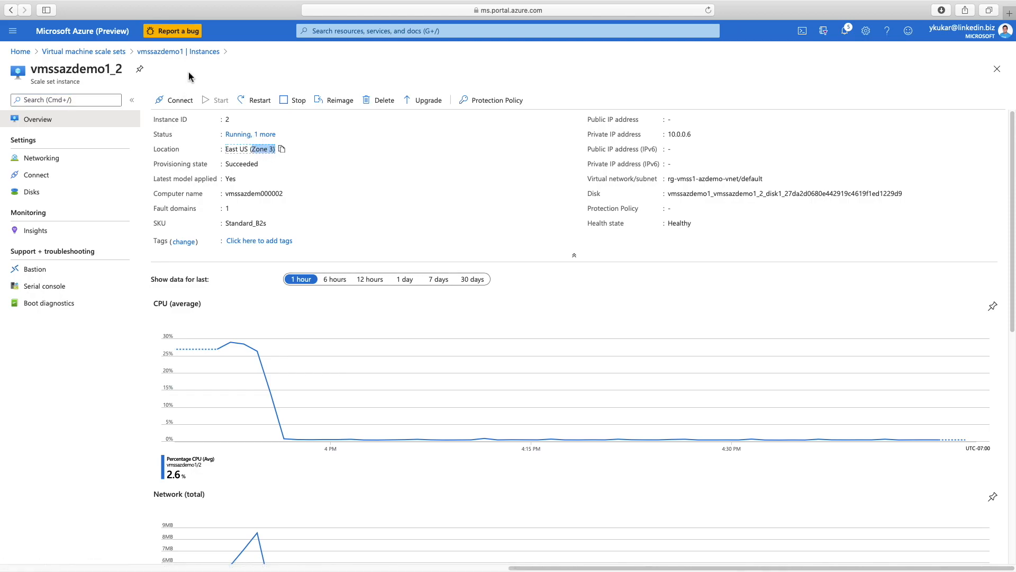
pyautogui.click(196, 52)
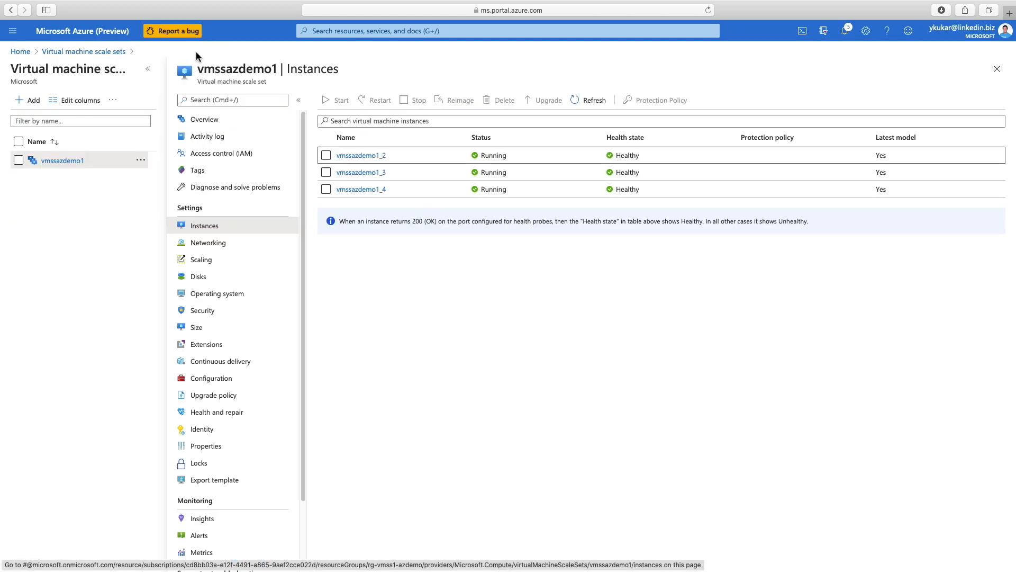
pyautogui.click(371, 173)
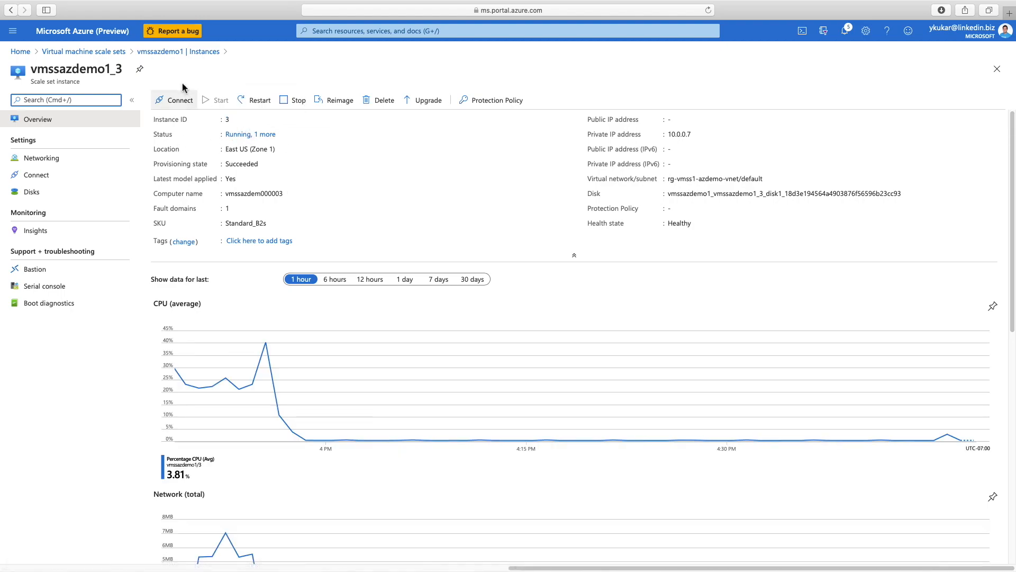
pyautogui.click(170, 51)
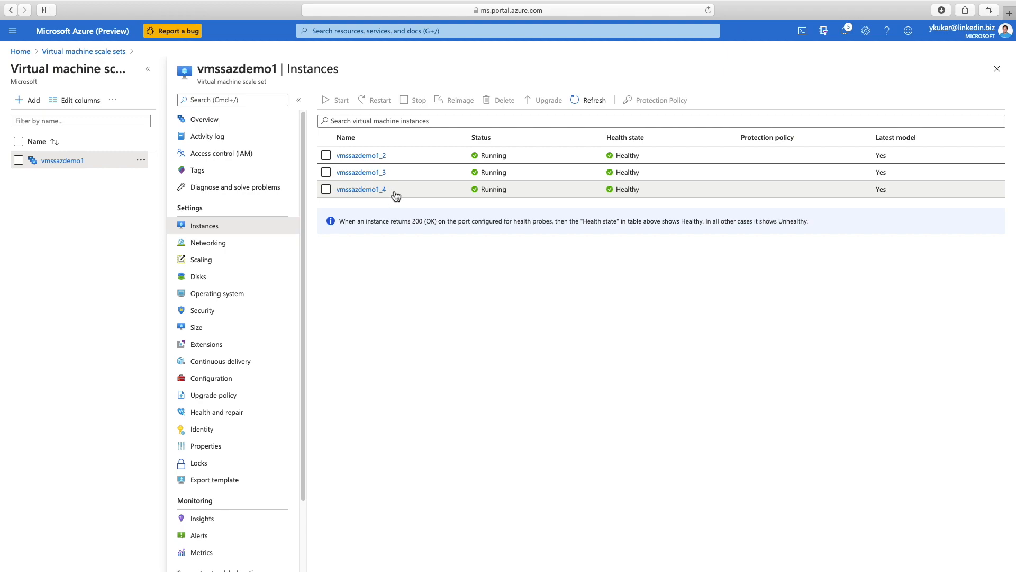
pyautogui.moveTo(393, 190); pyautogui.dragTo(381, 190)
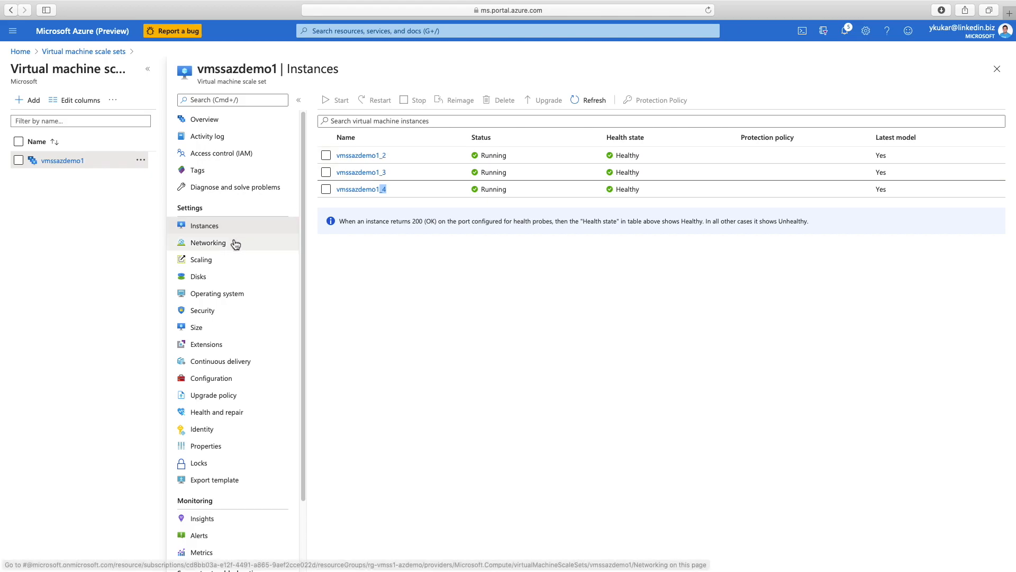
# Step: Examine the inbound port rules in the networking settings of vmssazdemo1, checking the ports of the RDP and Port_80 rules
pyautogui.click(209, 244)
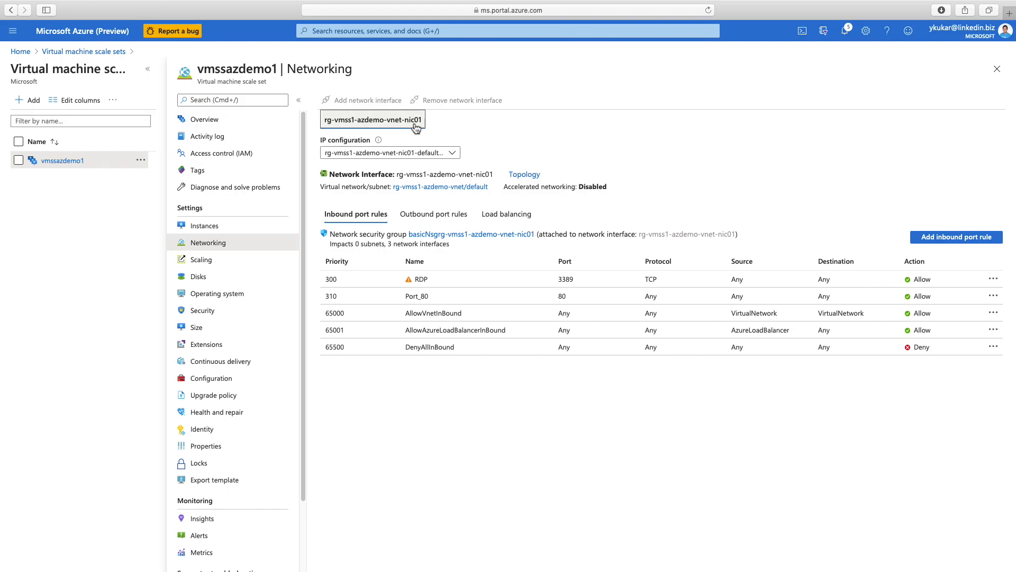
pyautogui.click(353, 222)
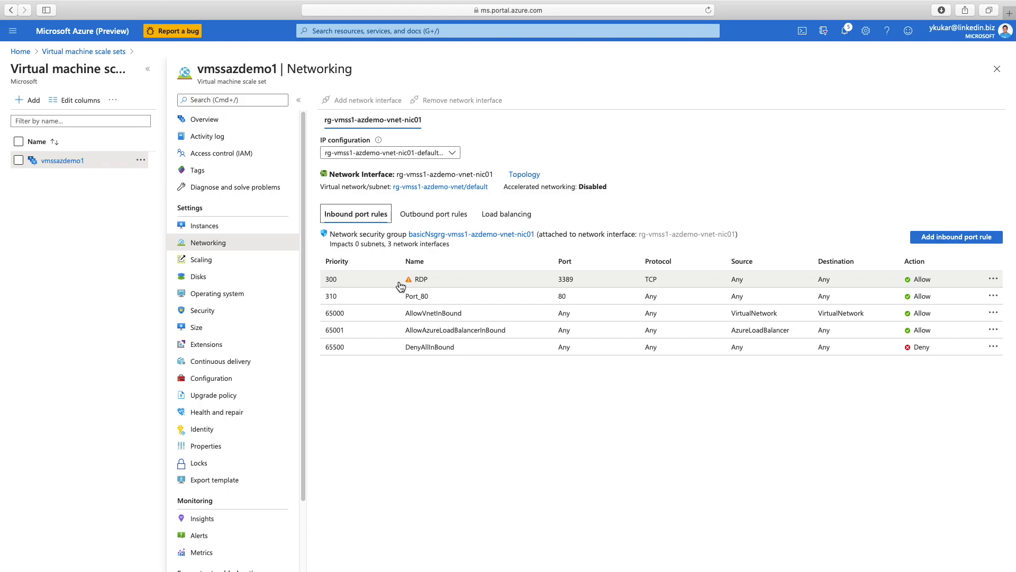
pyautogui.moveTo(400, 286); pyautogui.dragTo(435, 281)
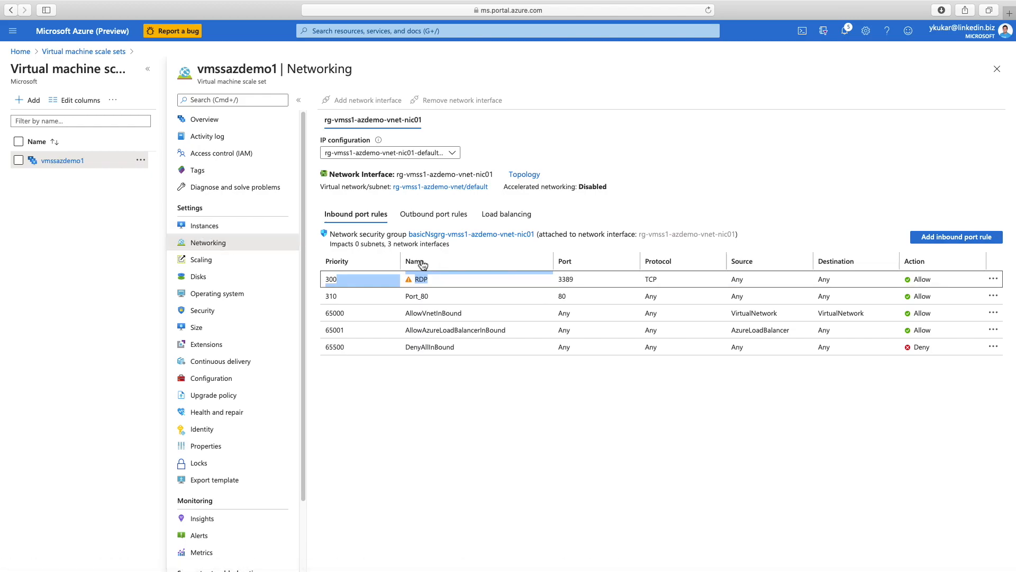
pyautogui.moveTo(580, 284); pyautogui.dragTo(556, 283)
pyautogui.moveTo(430, 296); pyautogui.dragTo(407, 297)
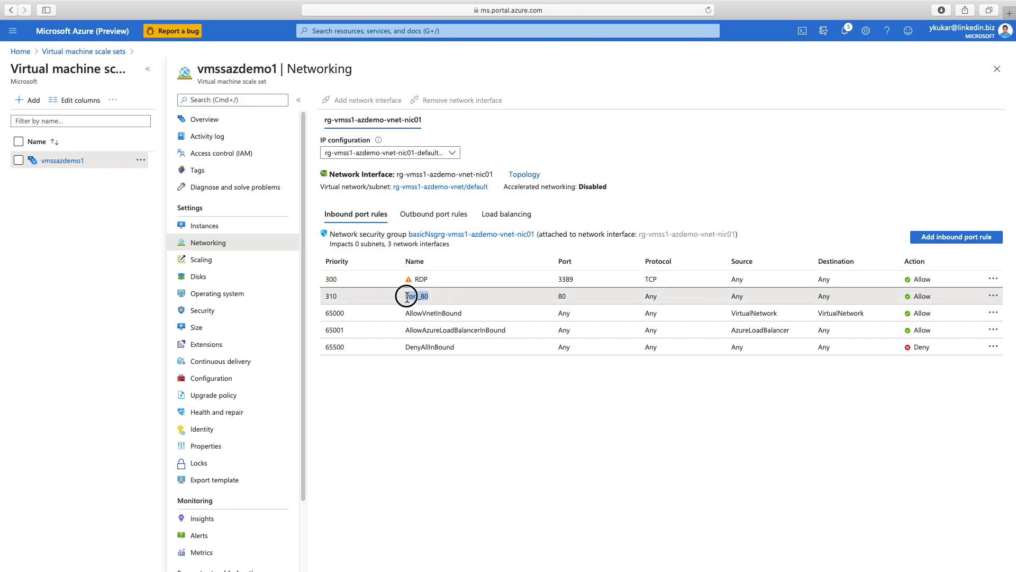
pyautogui.moveTo(567, 297); pyautogui.dragTo(558, 296)
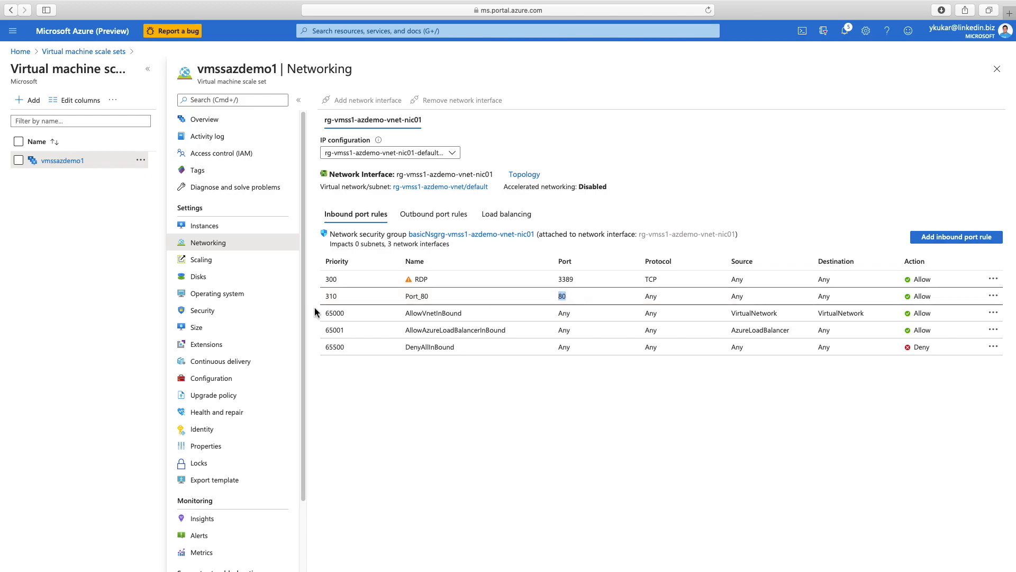
# Step: Open the scale set's load balancer vmssazdemo1-lb and copy the IP address of its frontend LoadBalancerFrontEnd
pyautogui.click(490, 220)
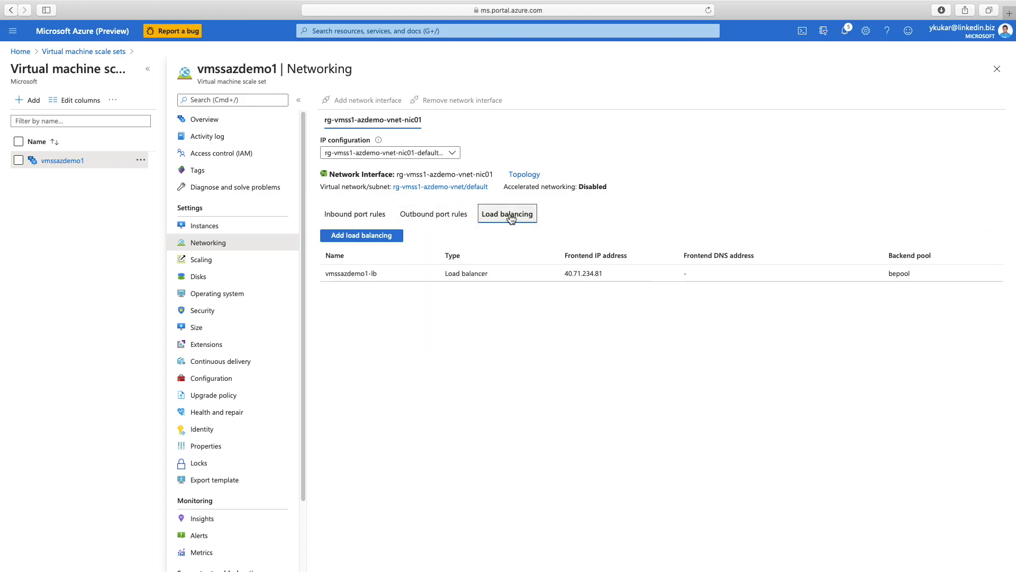
pyautogui.click(355, 281)
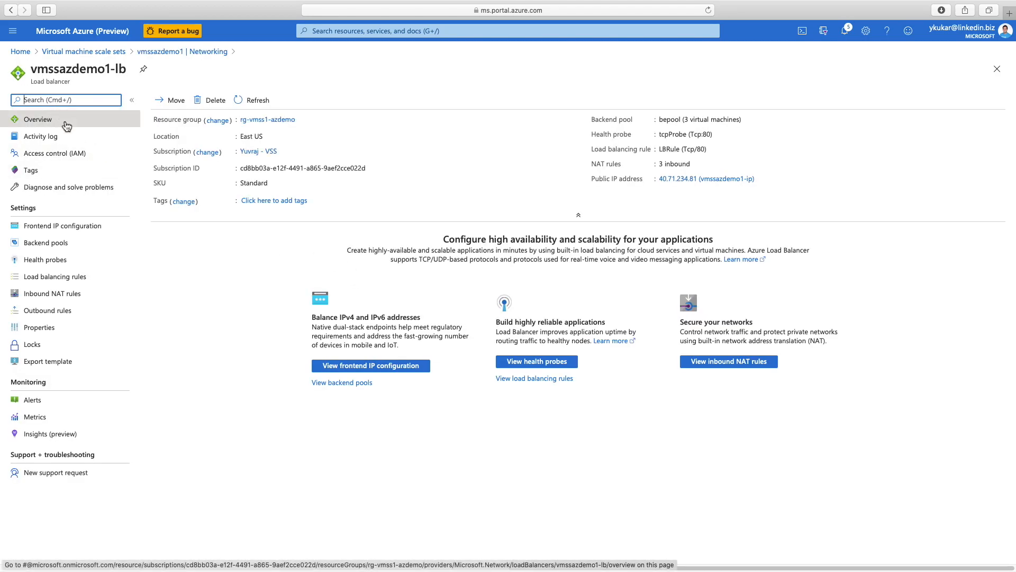
pyautogui.click(65, 227)
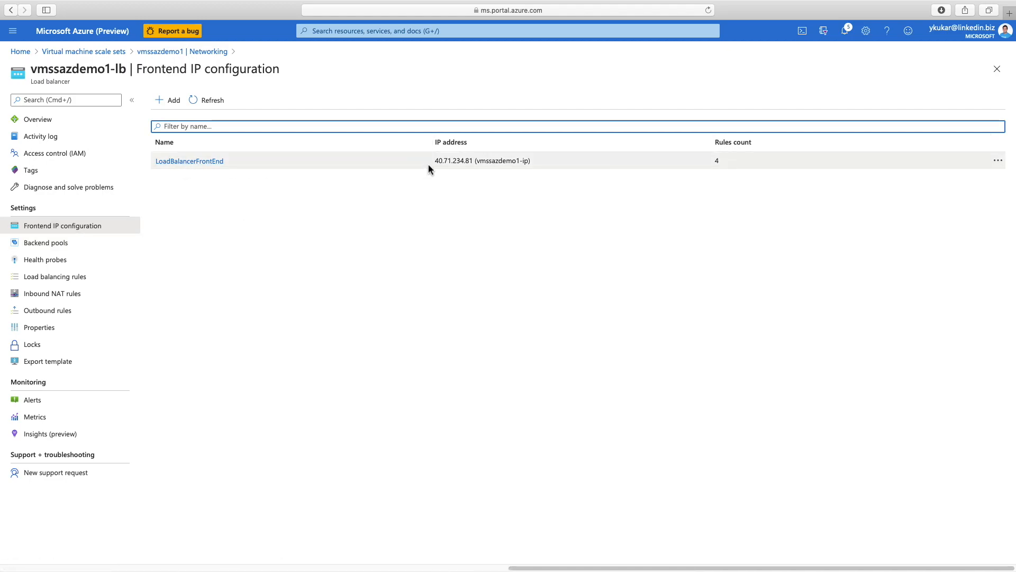
pyautogui.click(465, 166)
pyautogui.moveTo(465, 165); pyautogui.dragTo(539, 161)
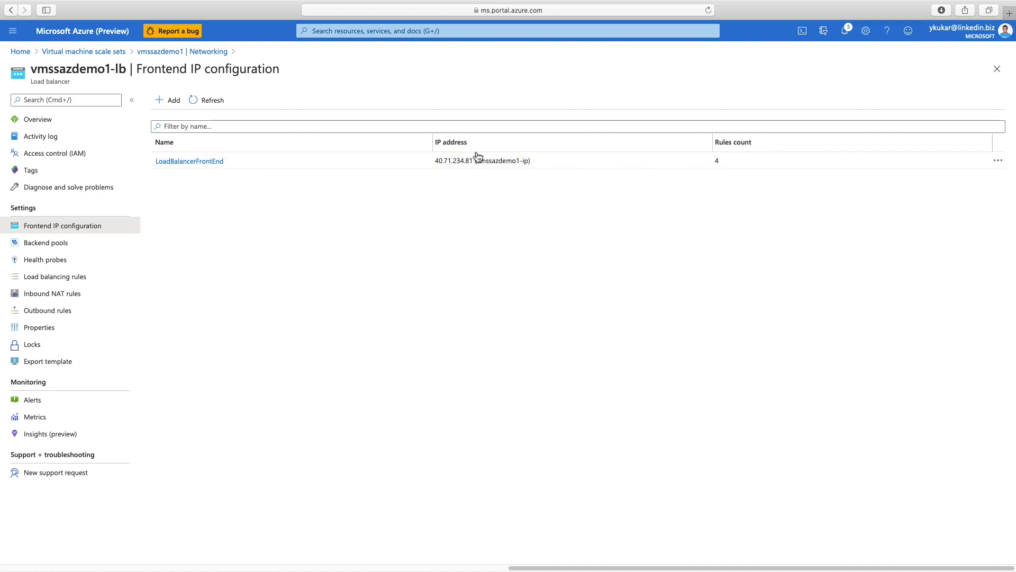
pyautogui.moveTo(475, 160); pyautogui.dragTo(434, 160)
pyautogui.press('super+c')
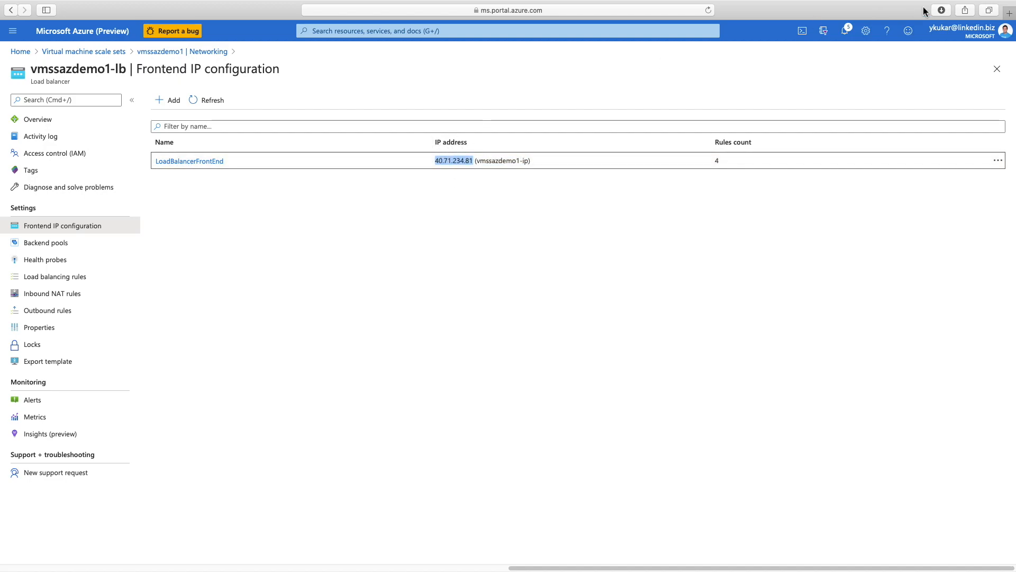
# Step: Load 40.71.234.81/web.html in a new browser tab and read the page served through the load balancer
pyautogui.click(1010, 16)
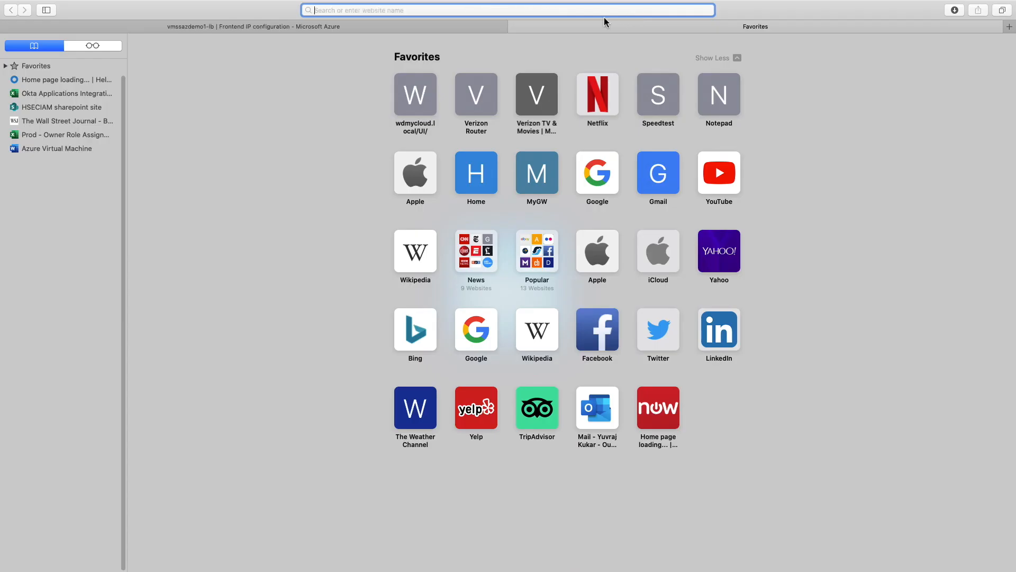
pyautogui.press('super+v')
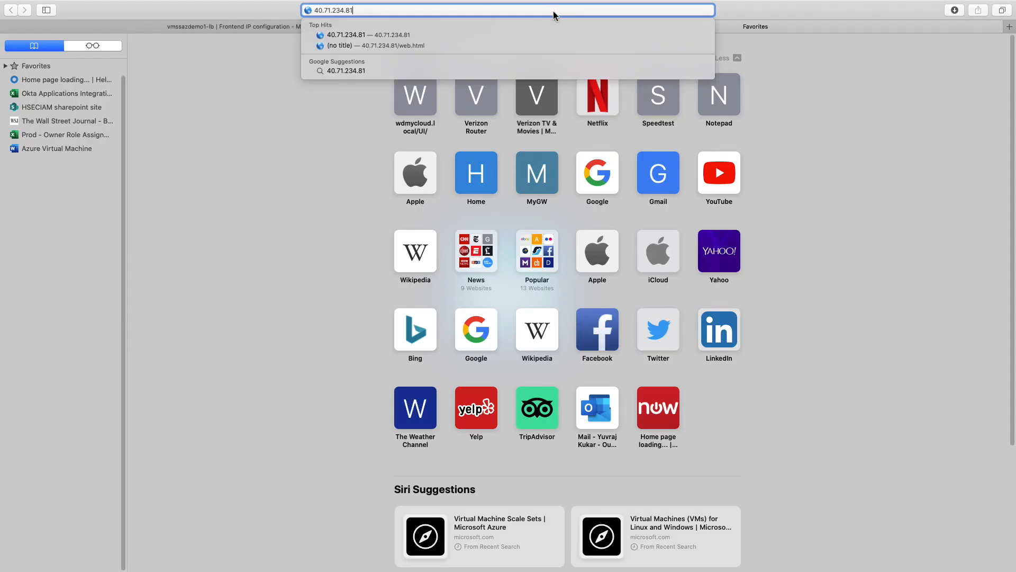
pyautogui.write('/web.html')
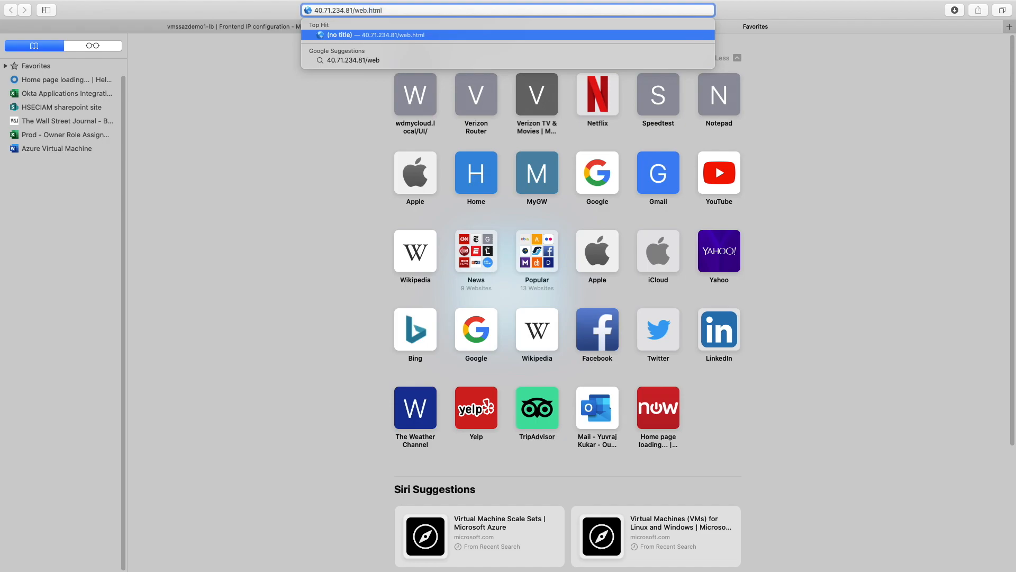
pyautogui.press('Return')
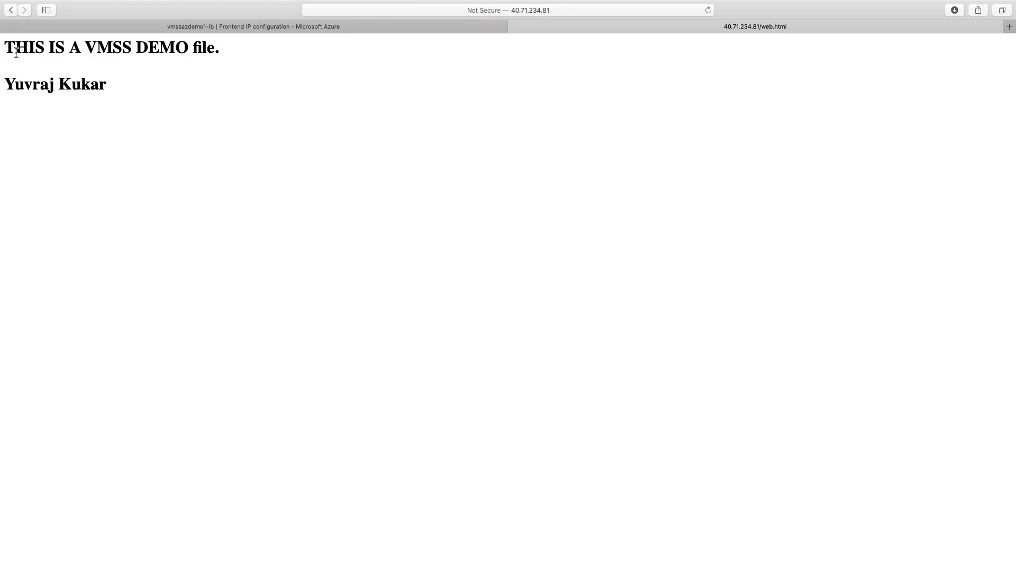
pyautogui.moveTo(5, 52); pyautogui.dragTo(227, 120)
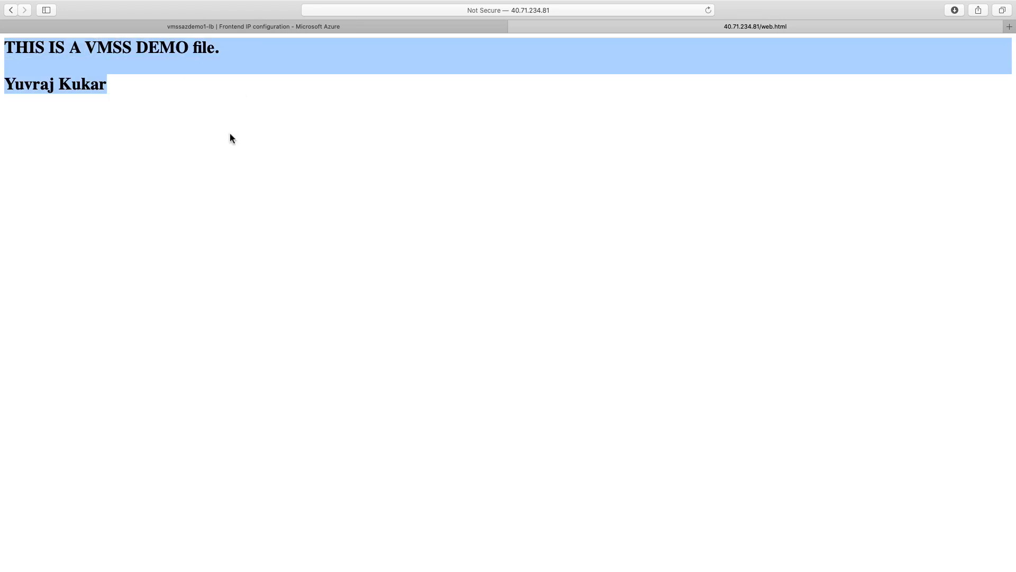
pyautogui.click(228, 136)
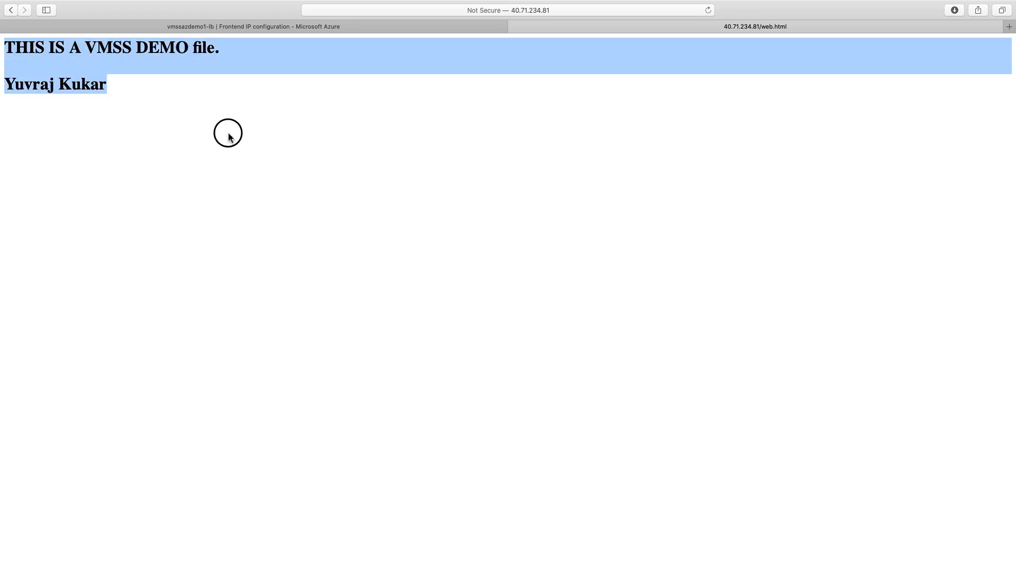
# Step: Return to the load balancer in the portal and examine the virtual machines in backend pool bepool
pyautogui.click(348, 27)
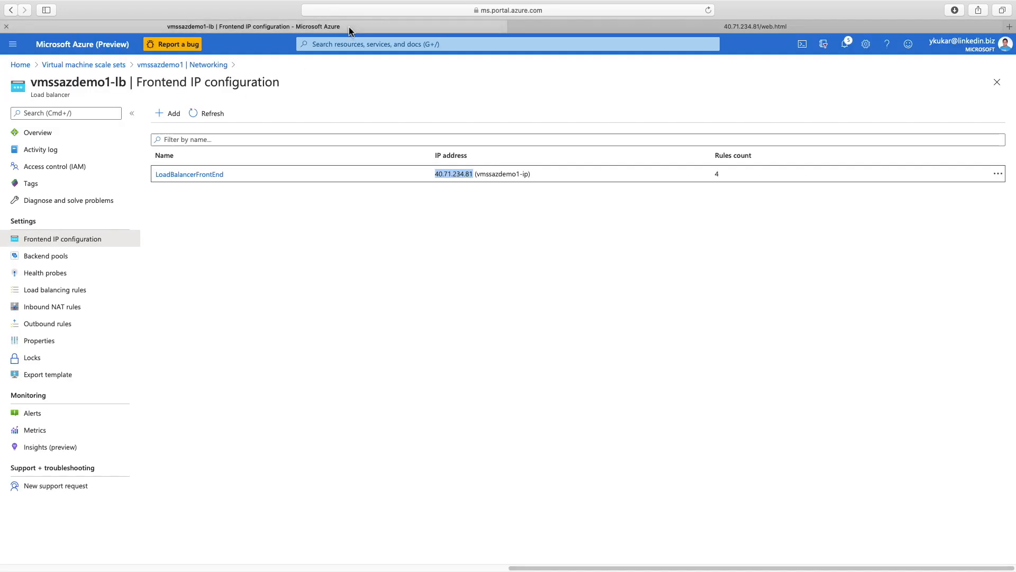
pyautogui.click(49, 256)
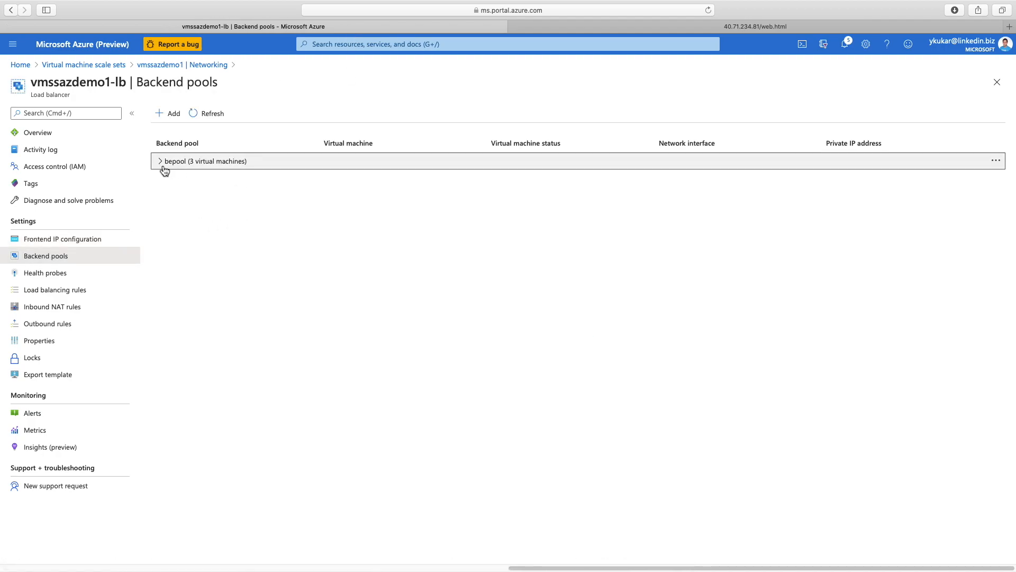
pyautogui.click(164, 168)
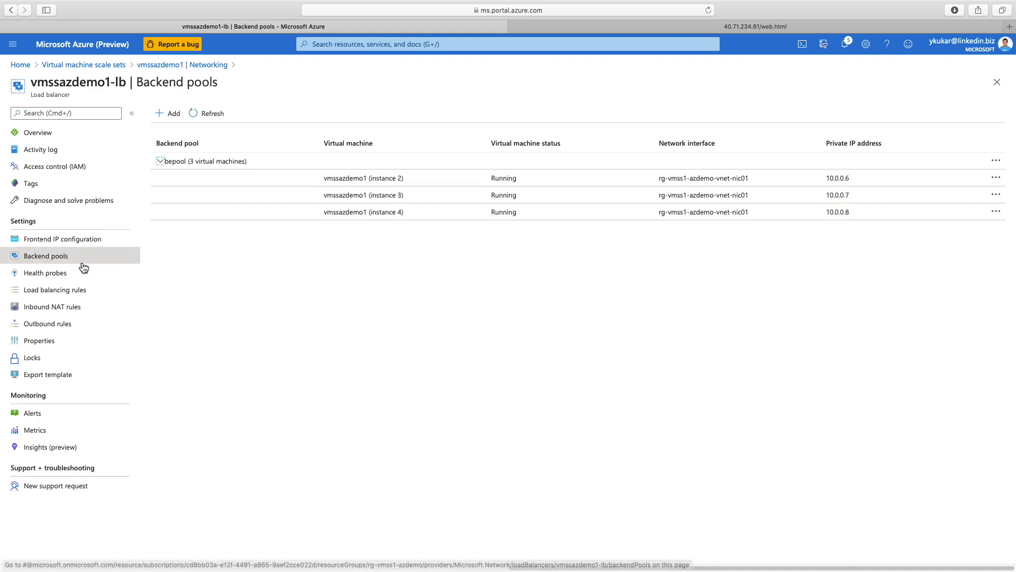
# Step: Check the port of the health probe tcpProbe and the service ports of the inbound NAT rules for each instance
pyautogui.click(54, 280)
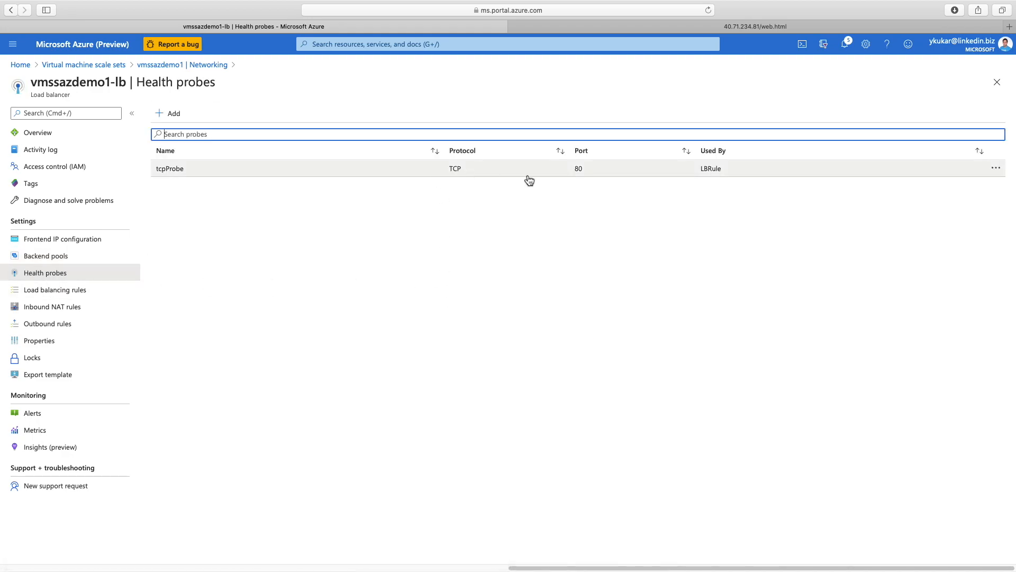
pyautogui.moveTo(594, 172); pyautogui.dragTo(556, 168)
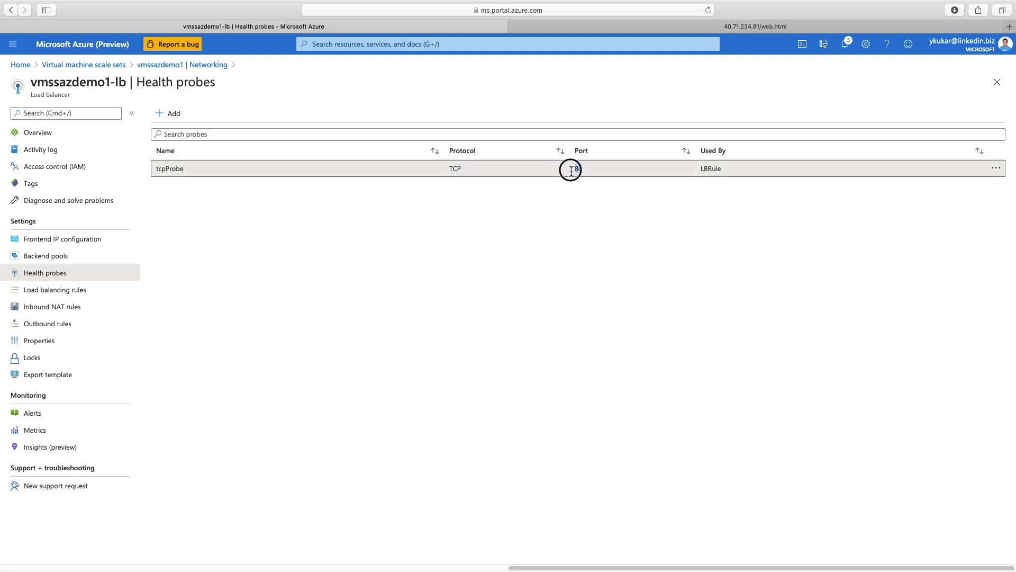
pyautogui.doubleClick(573, 169)
pyautogui.click(64, 309)
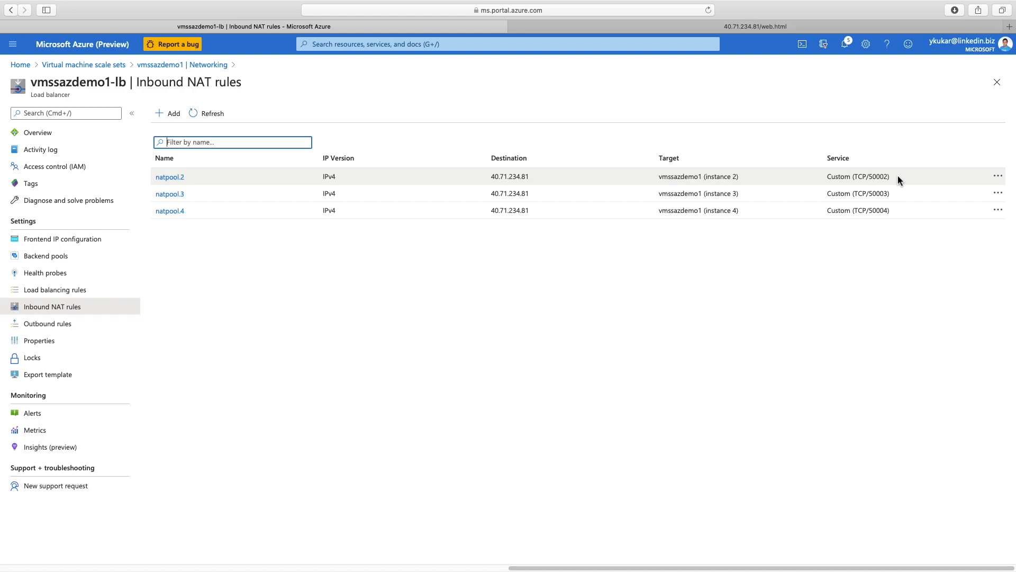
pyautogui.moveTo(898, 176); pyautogui.dragTo(863, 211)
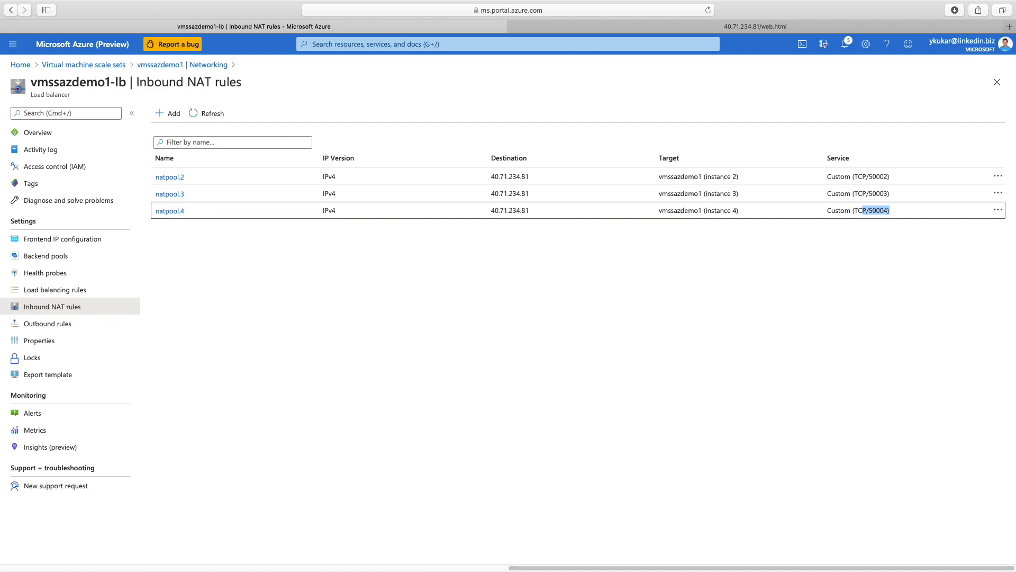
# Step: Take the browser out of full screen and bring the Microsoft Remote Desktop window into view over it
pyautogui.press('super+Tab')
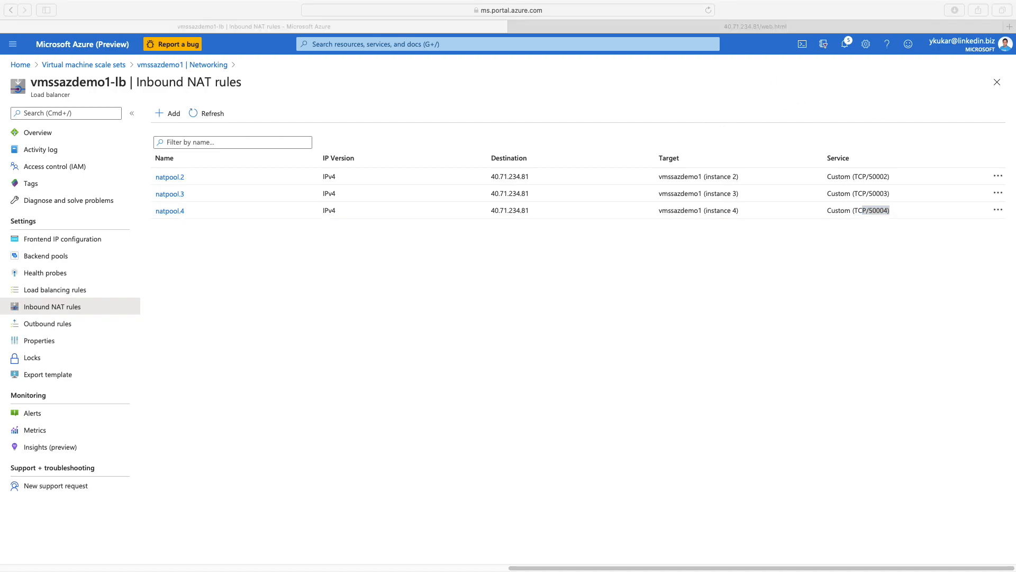
pyautogui.click(35, 5)
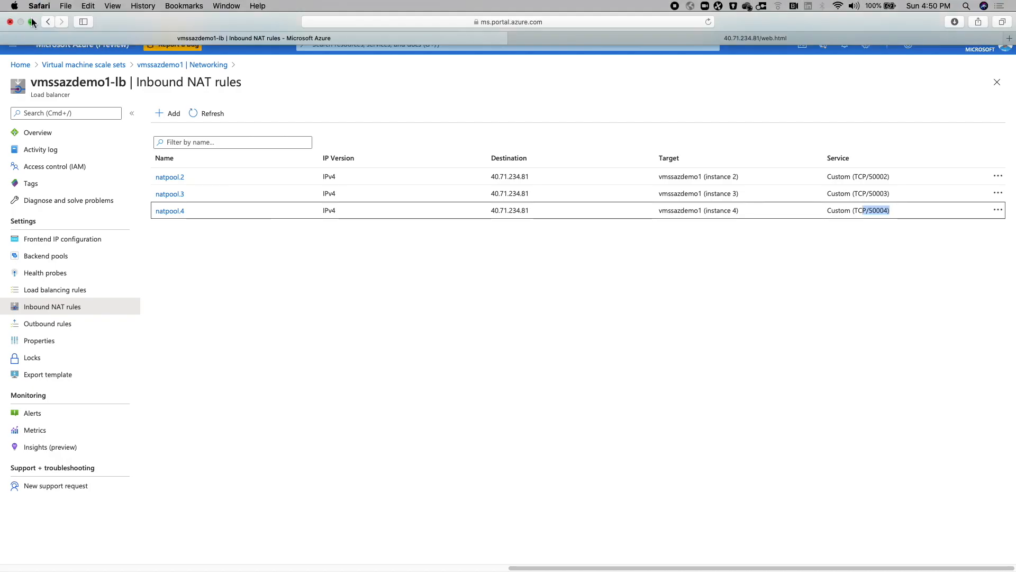
pyautogui.click(32, 20)
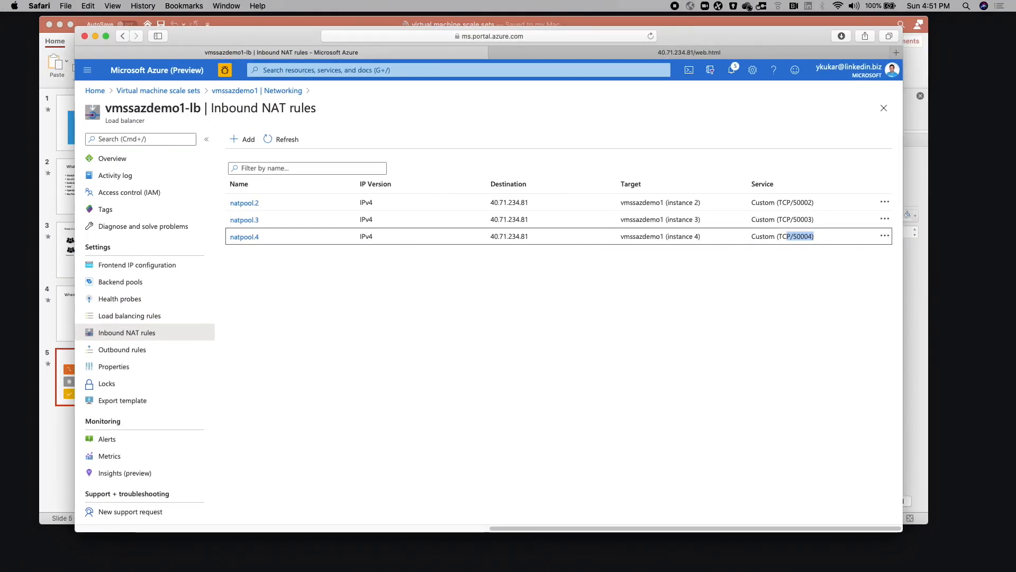
pyautogui.moveTo(1015, 103); pyautogui.dragTo(699, 56)
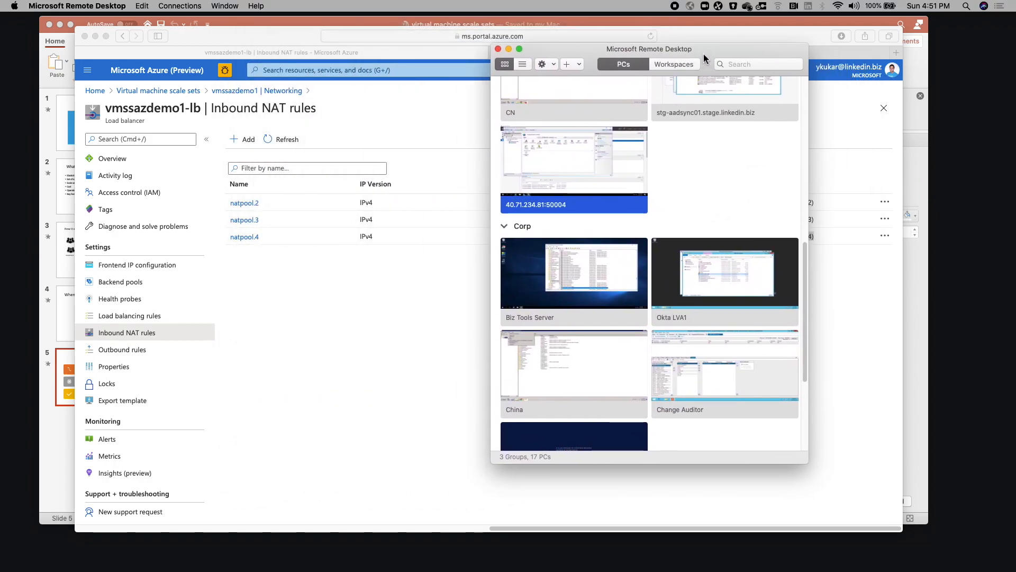
# Step: Connect to the saved PC 40.71.234.81:50004 in Microsoft Remote Desktop with username AzureUser, enter the account password and continue to the remote desktop
pyautogui.moveTo(523, 212)
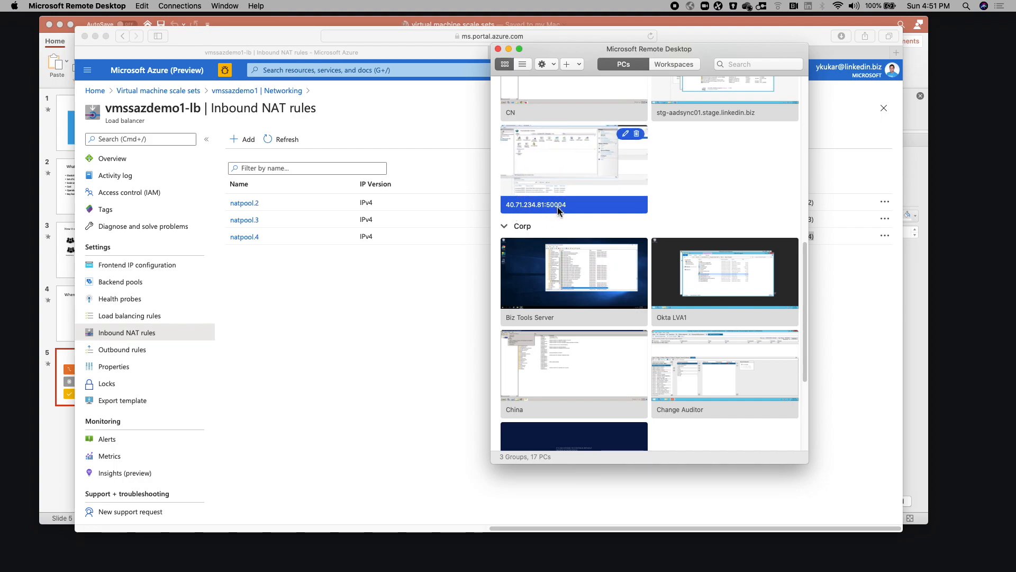
pyautogui.doubleClick(576, 161)
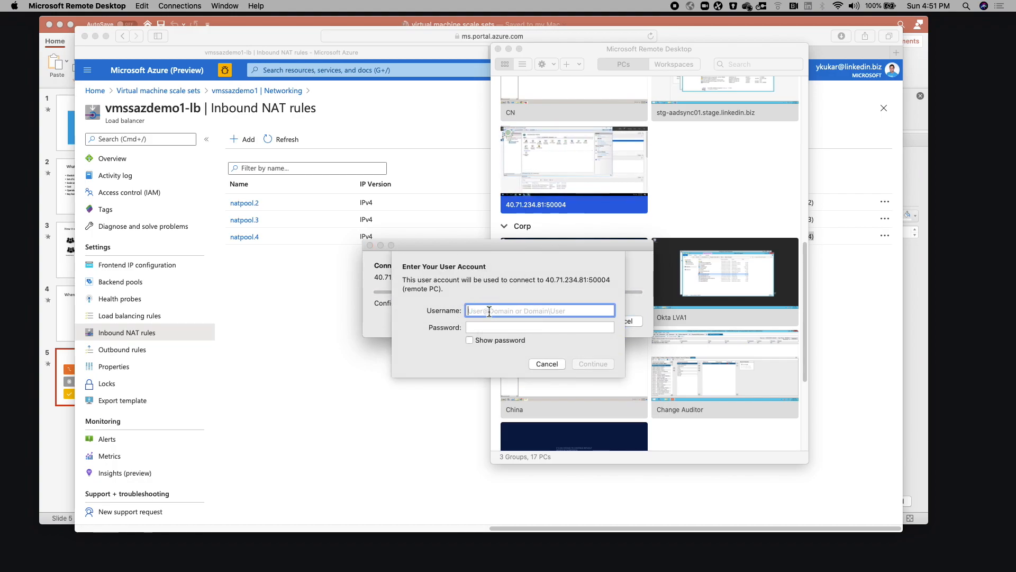
pyautogui.write('Azure')
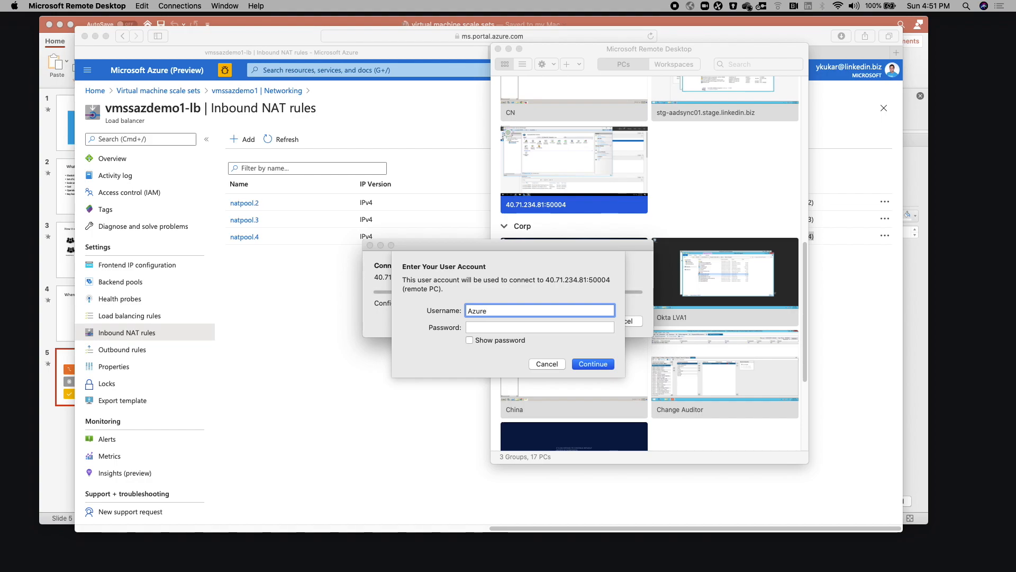
pyautogui.write('User')
pyautogui.press('Tab')
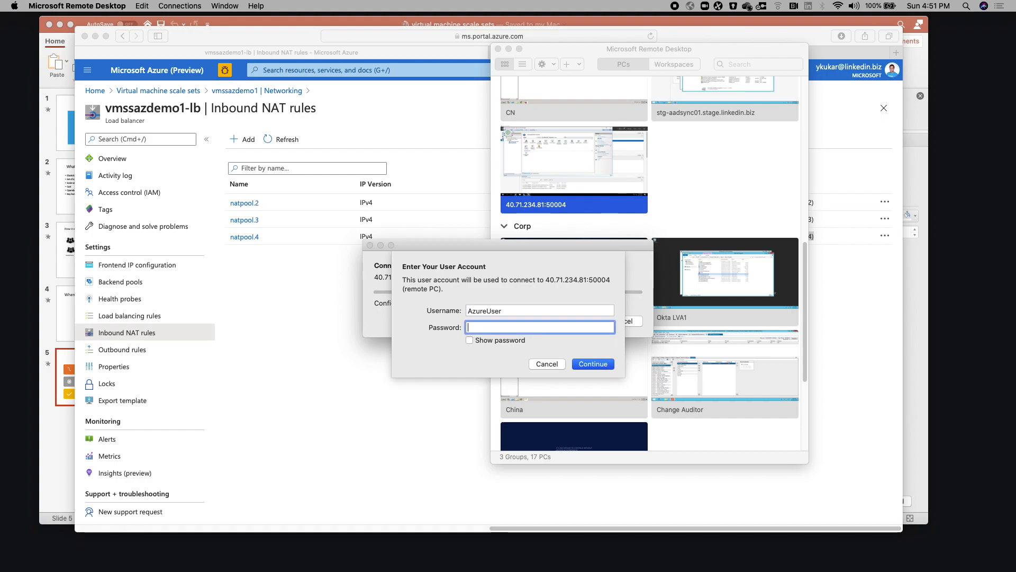
pyautogui.write('••••••••••')
pyautogui.press('Return')
pyautogui.click(621, 325)
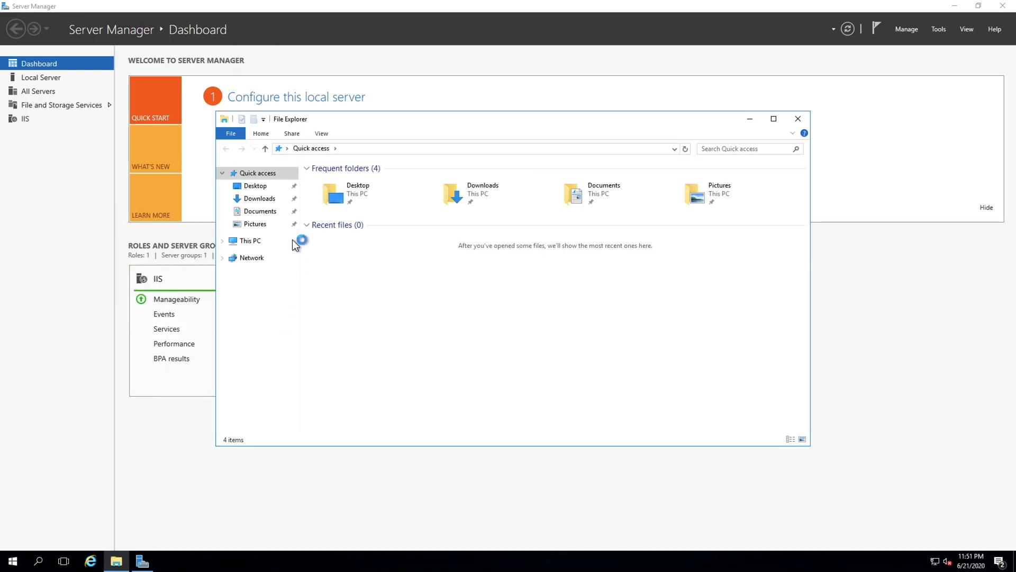
# Step: Open the website folder on the remote machine's Windows (C:) drive to examine the hosted web files
pyautogui.click(254, 241)
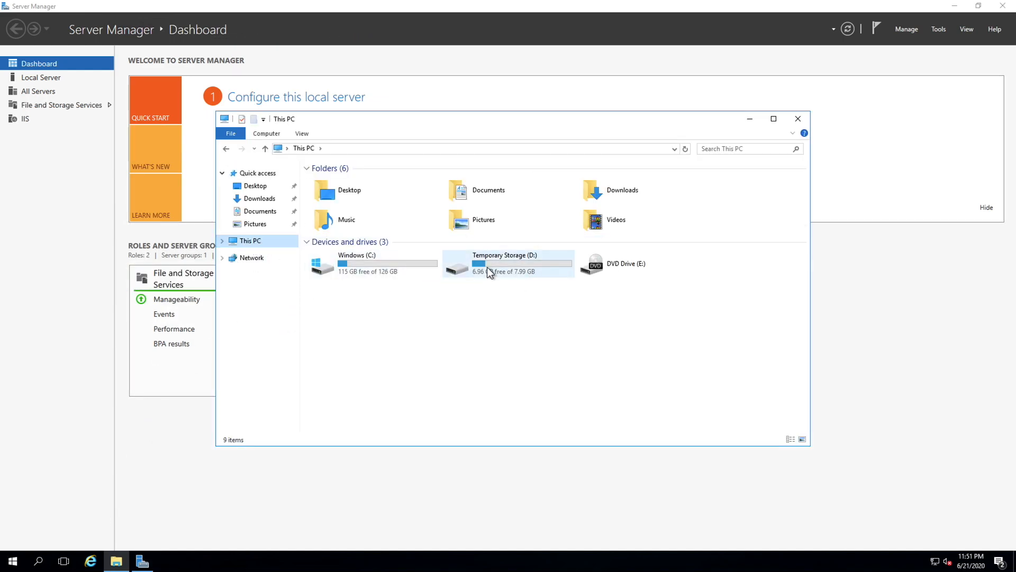
pyautogui.doubleClick(386, 266)
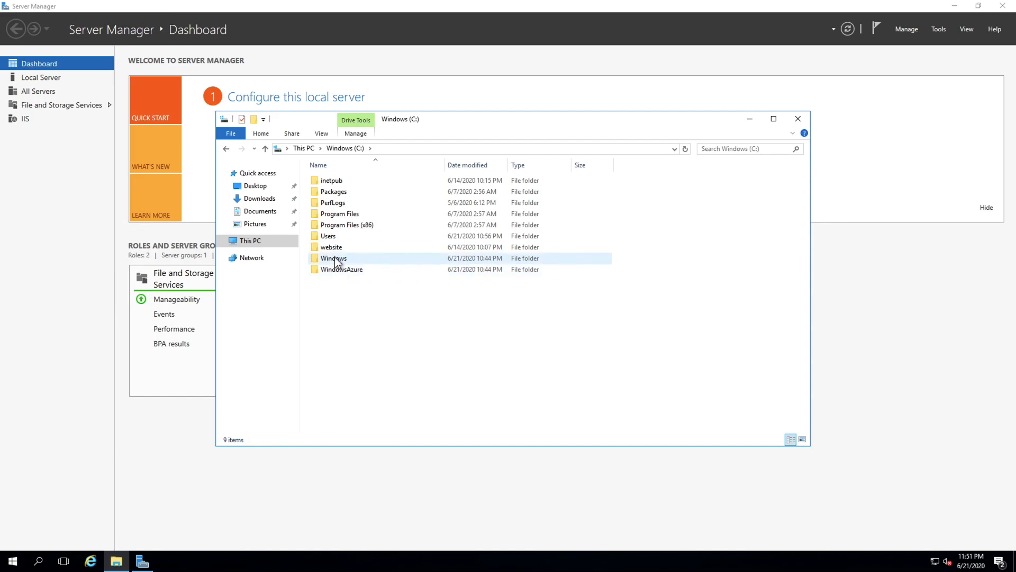
pyautogui.doubleClick(333, 247)
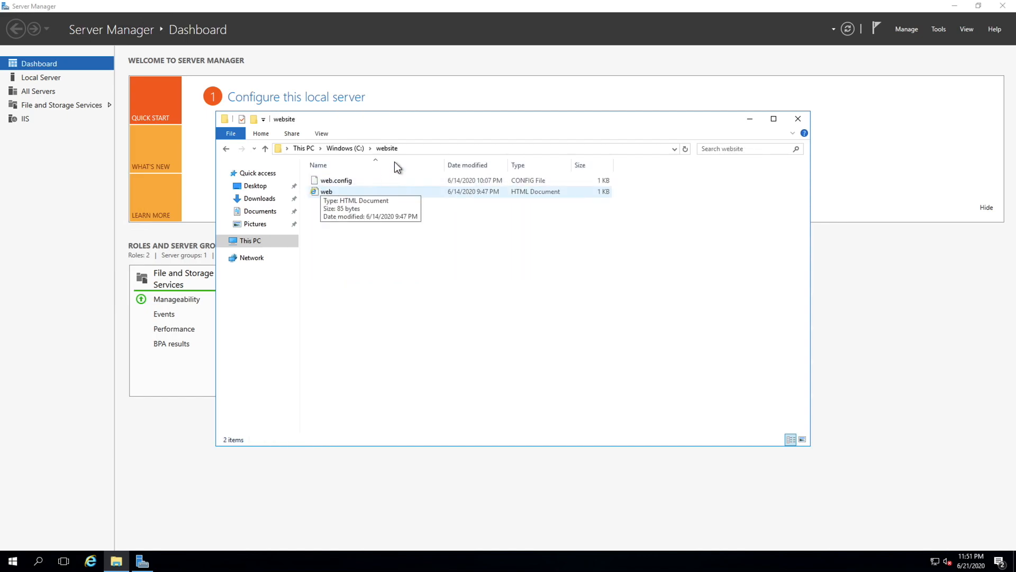
# Step: Reveal the website folder's full path, and open IIS Manager for the server listed under IIS in Server Manager
pyautogui.click(402, 150)
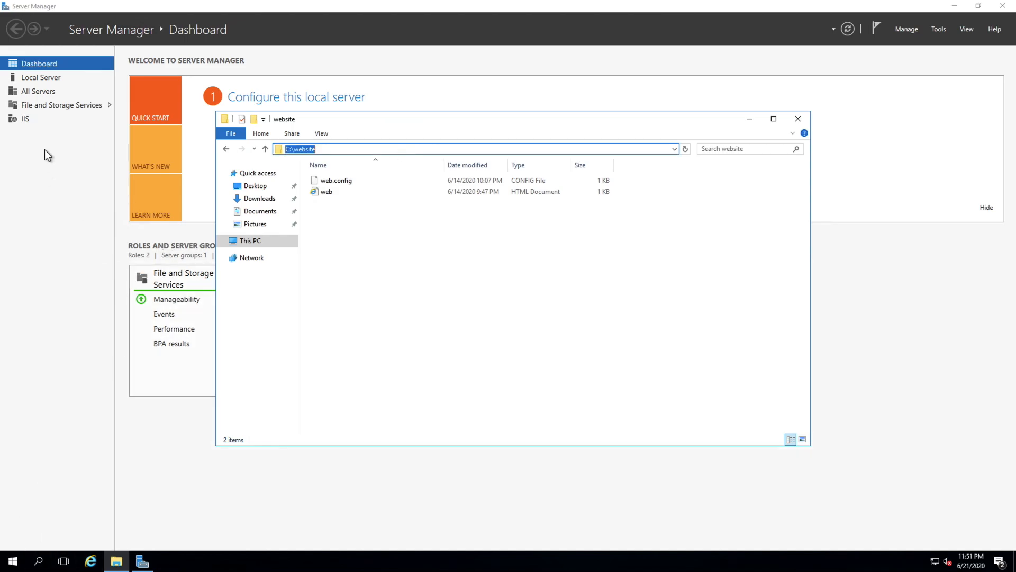
pyautogui.click(23, 121)
pyautogui.click(202, 125)
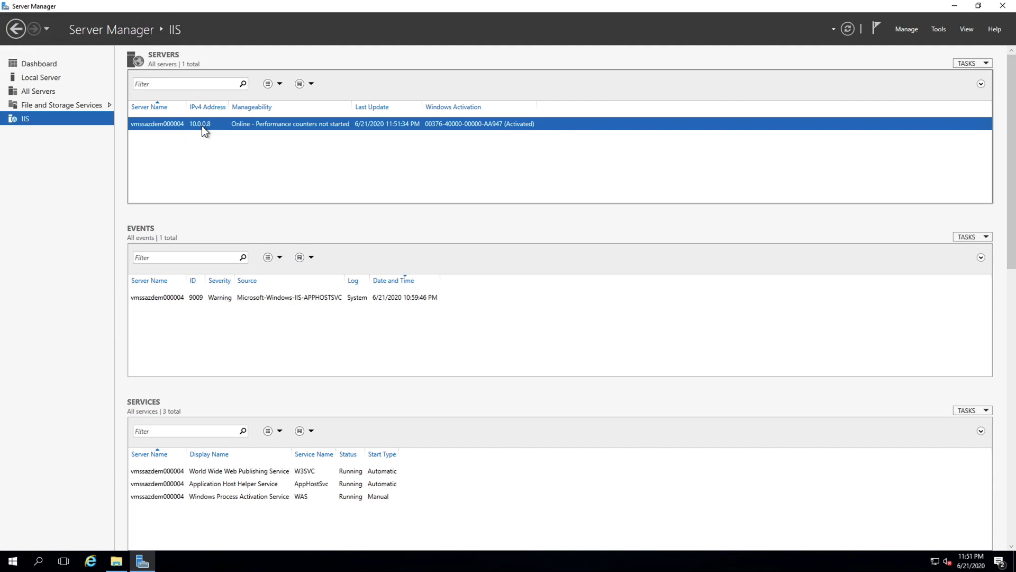
pyautogui.rightClick(202, 126)
pyautogui.click(236, 208)
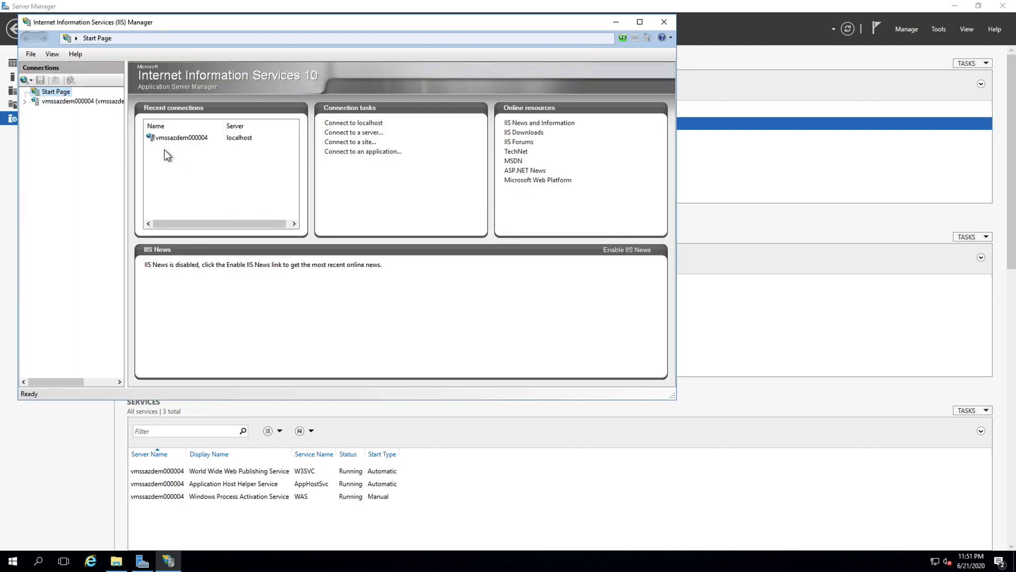
# Step: Expand the server's sites in IIS Manager and check the port and IP address in the bindings of mywebsite
pyautogui.click(38, 103)
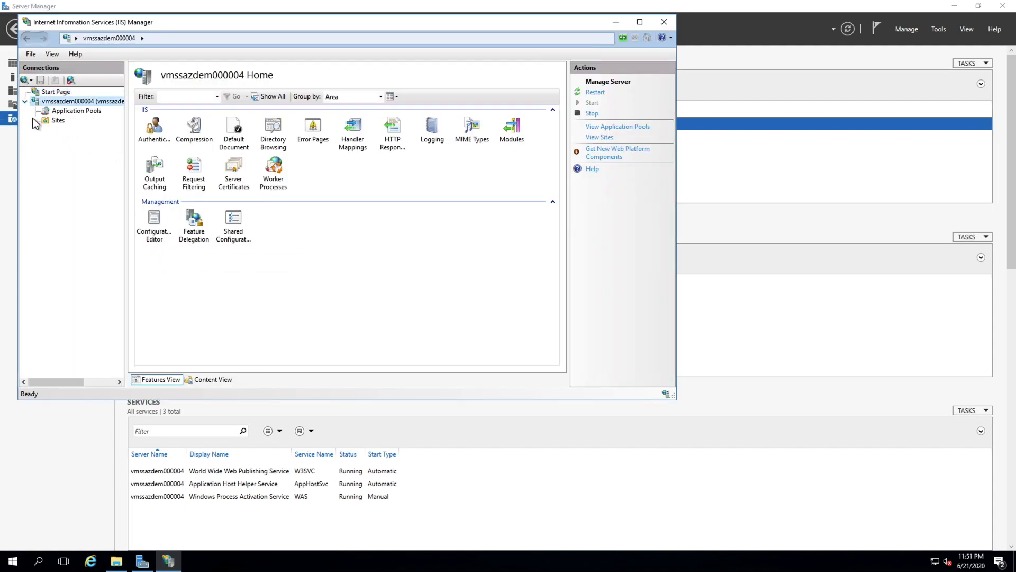
pyautogui.click(34, 121)
pyautogui.click(72, 142)
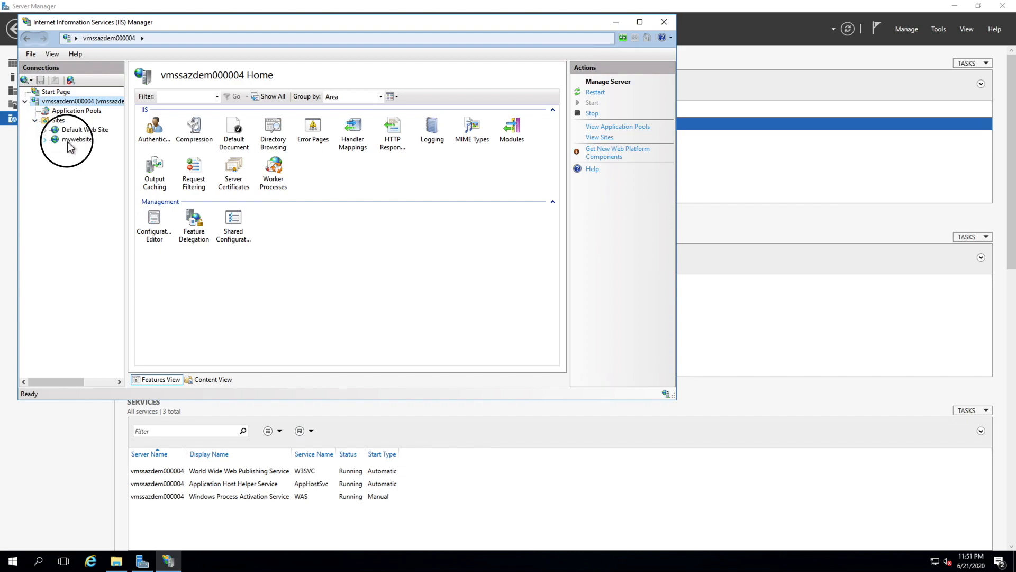
pyautogui.rightClick(87, 140)
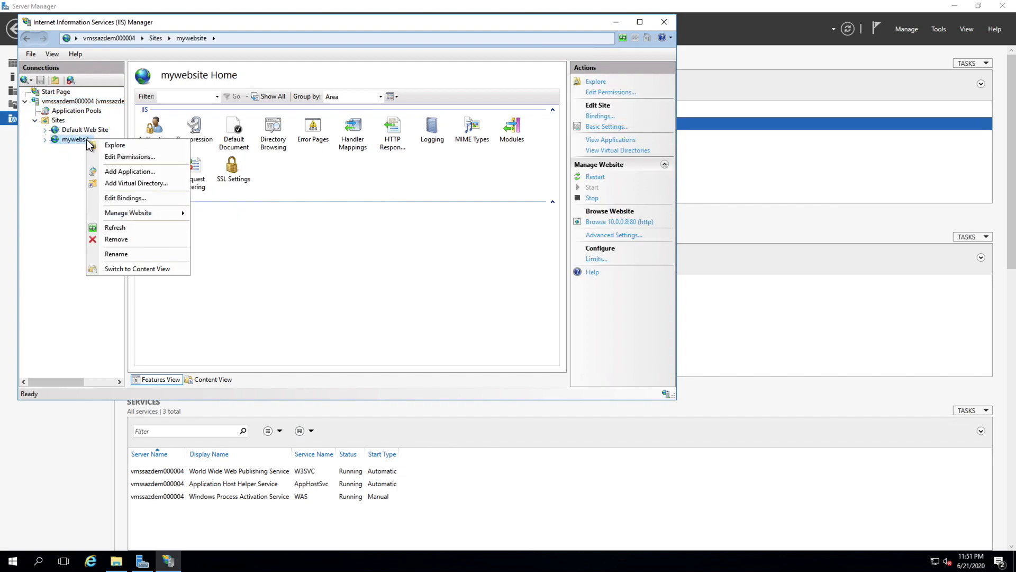
pyautogui.click(140, 198)
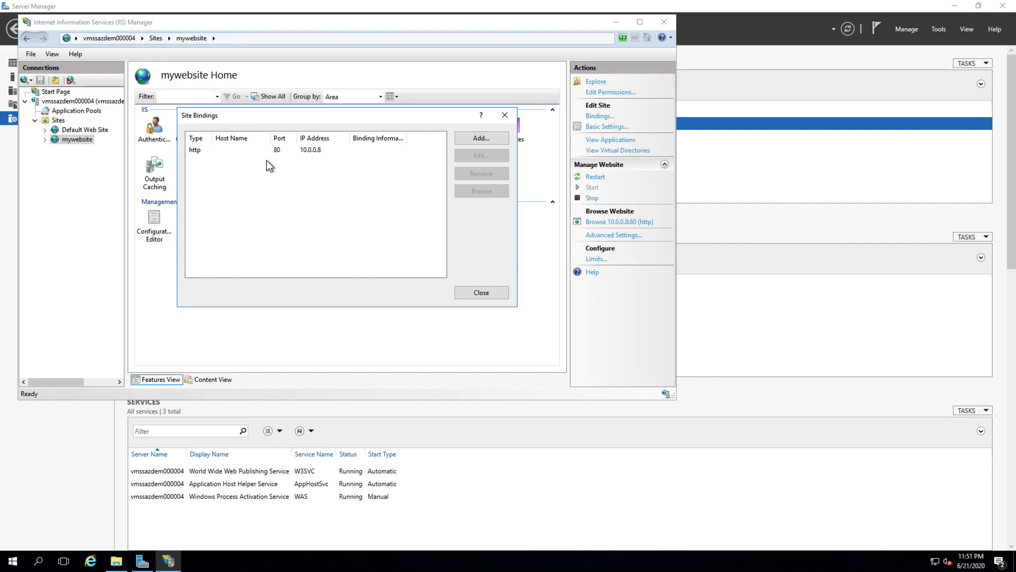
pyautogui.click(276, 153)
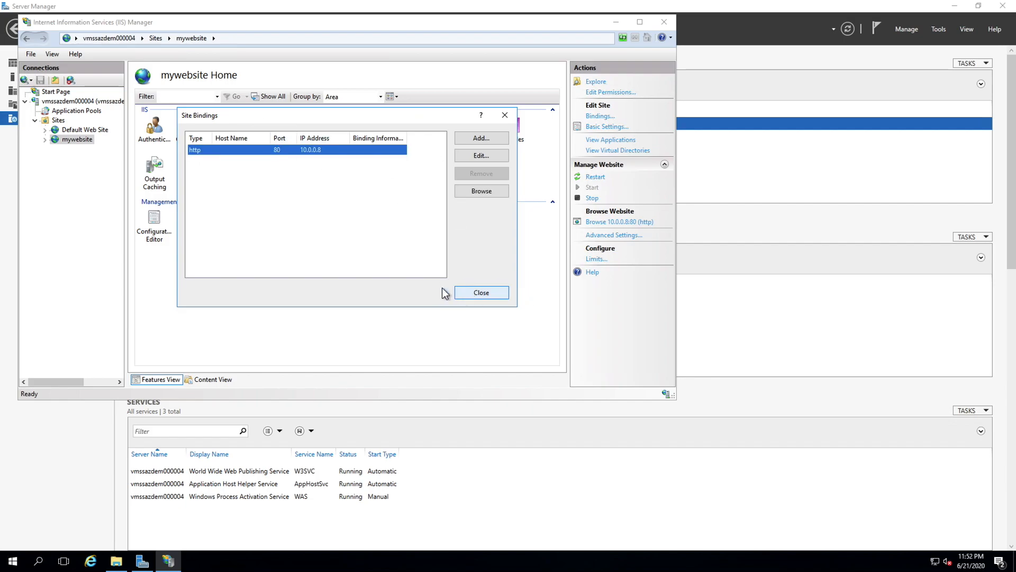
pyautogui.click(479, 292)
# Step: Browse mywebsite from IIS Manager and open its web.html page in Internet Explorer
pyautogui.rightClick(80, 145)
pyautogui.moveTo(134, 220)
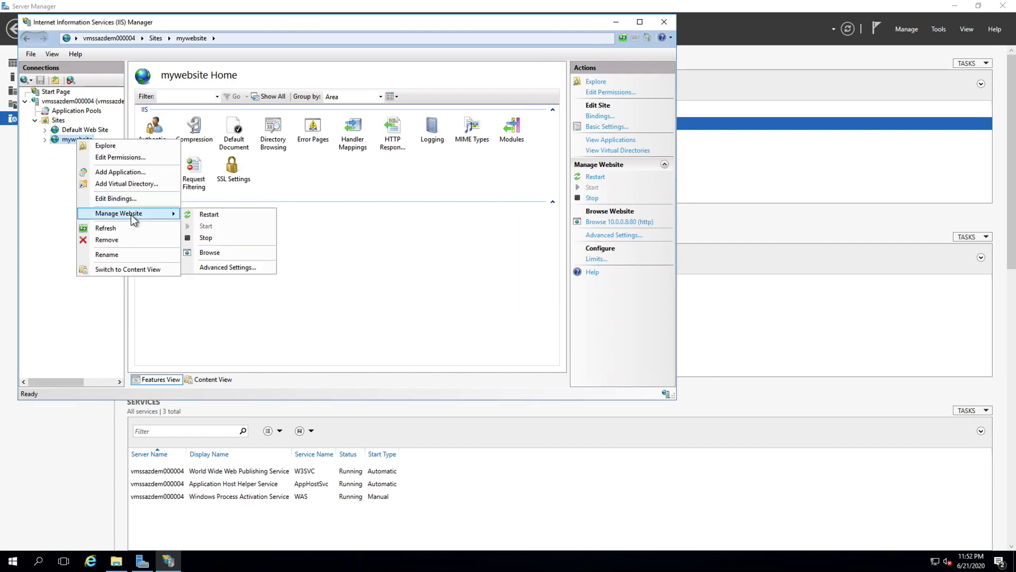
pyautogui.click(207, 254)
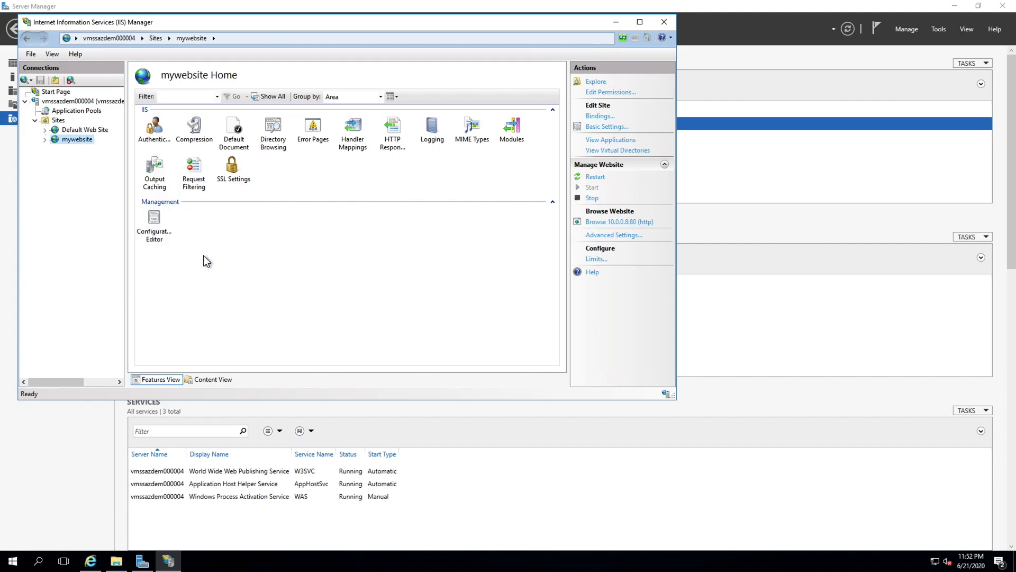
pyautogui.moveTo(91, 561)
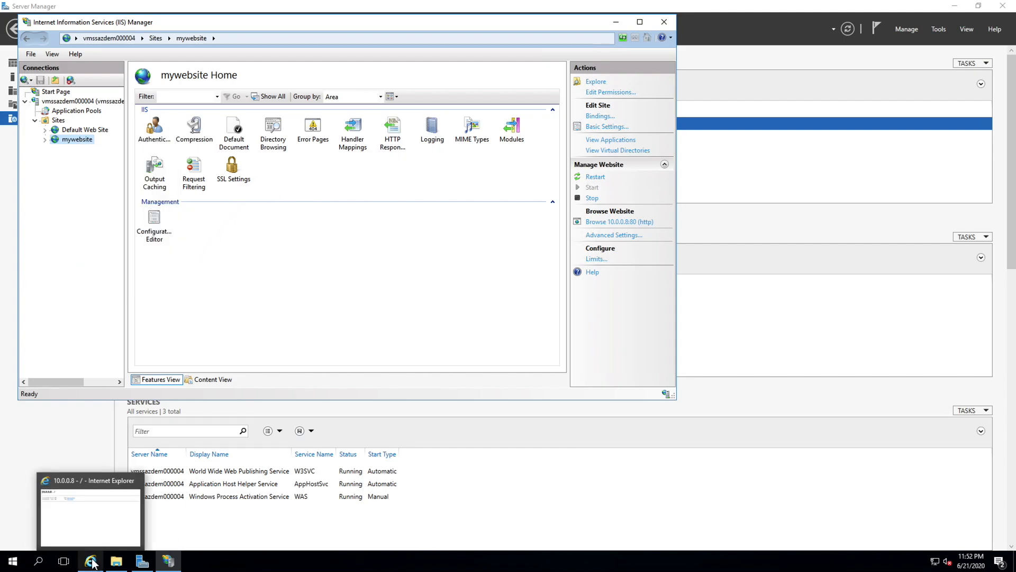
pyautogui.click(92, 523)
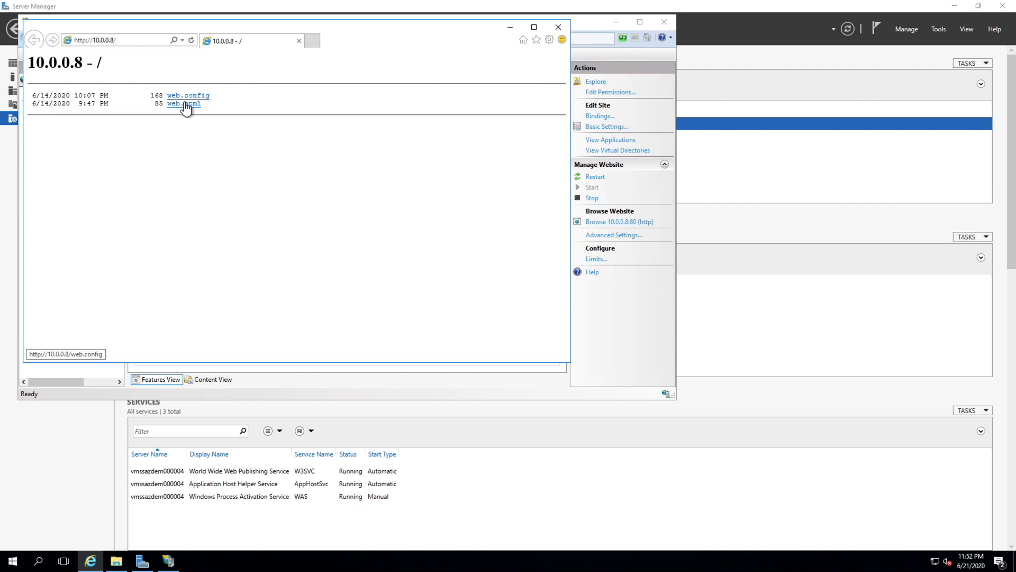
pyautogui.click(188, 107)
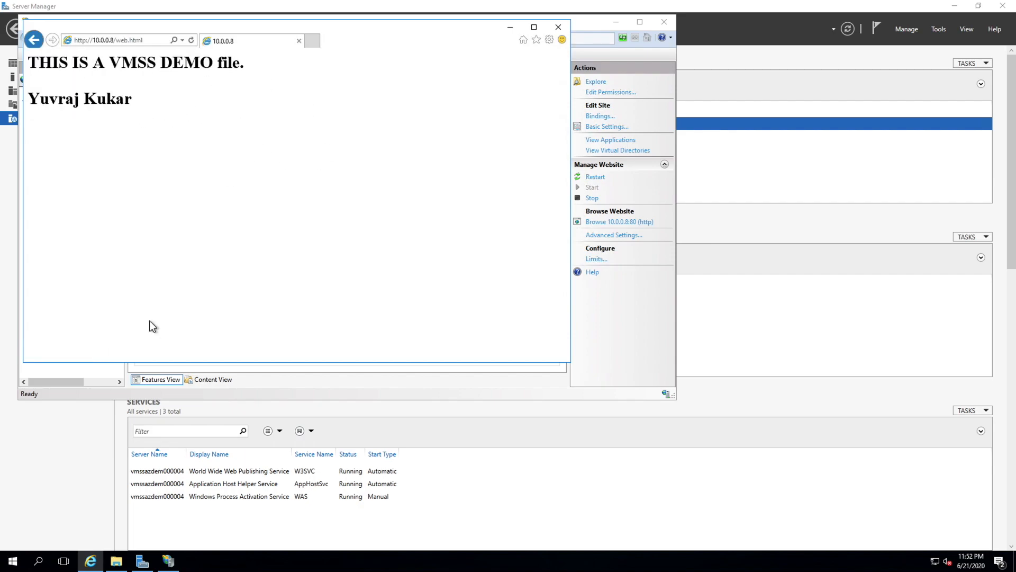
# Step: Sign out of the remote Windows session
pyautogui.rightClick(13, 560)
pyautogui.moveTo(58, 534)
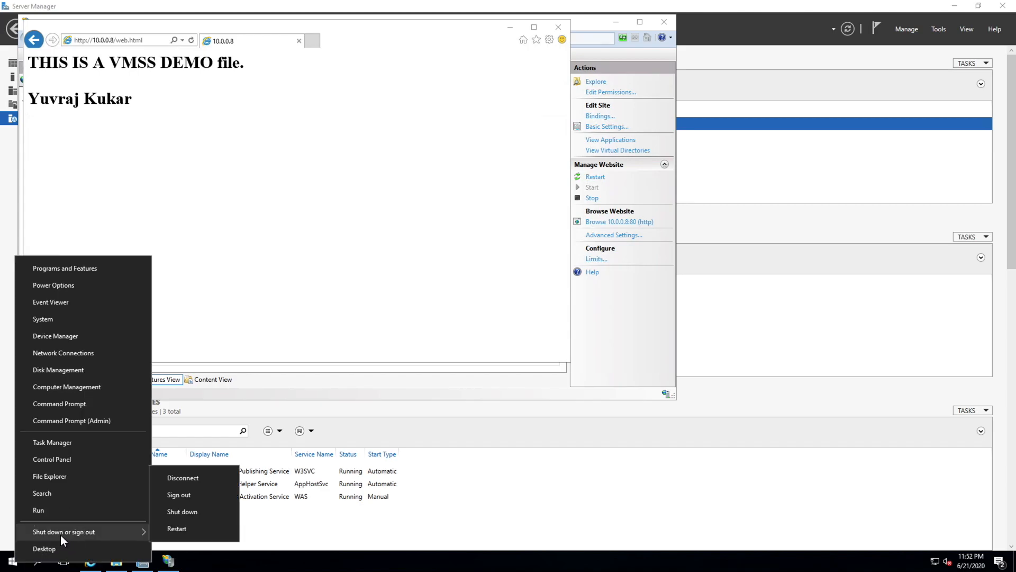
pyautogui.click(185, 495)
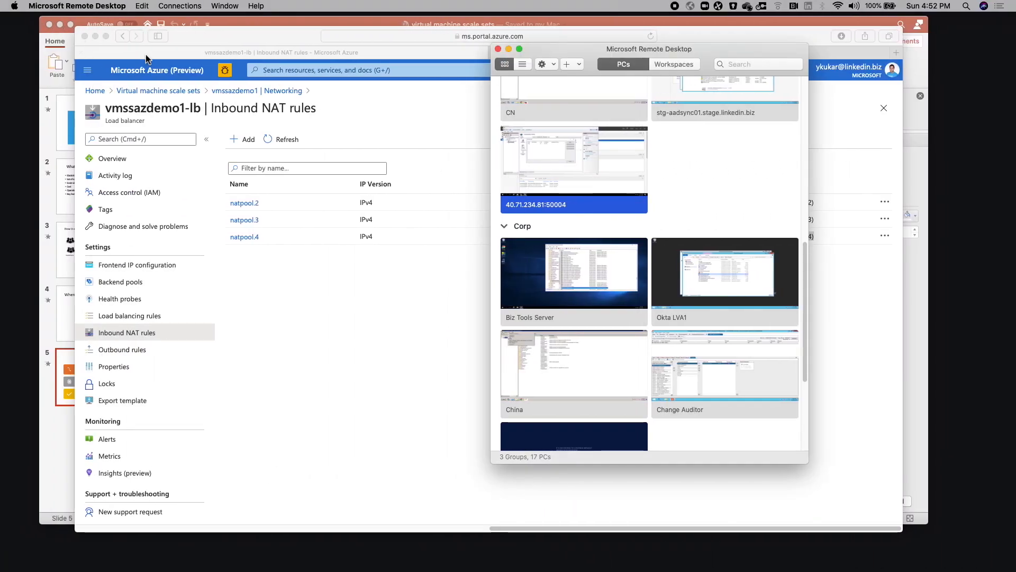
# Step: Switch to Safari, make its window full screen and return to the Networking page of vmssazdemo1
pyautogui.click(147, 59)
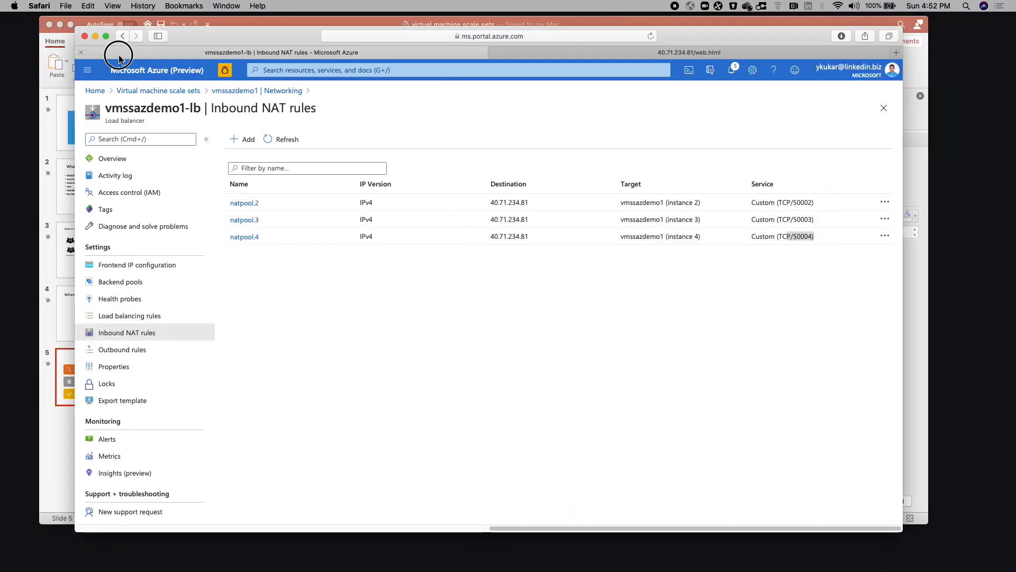
pyautogui.click(106, 36)
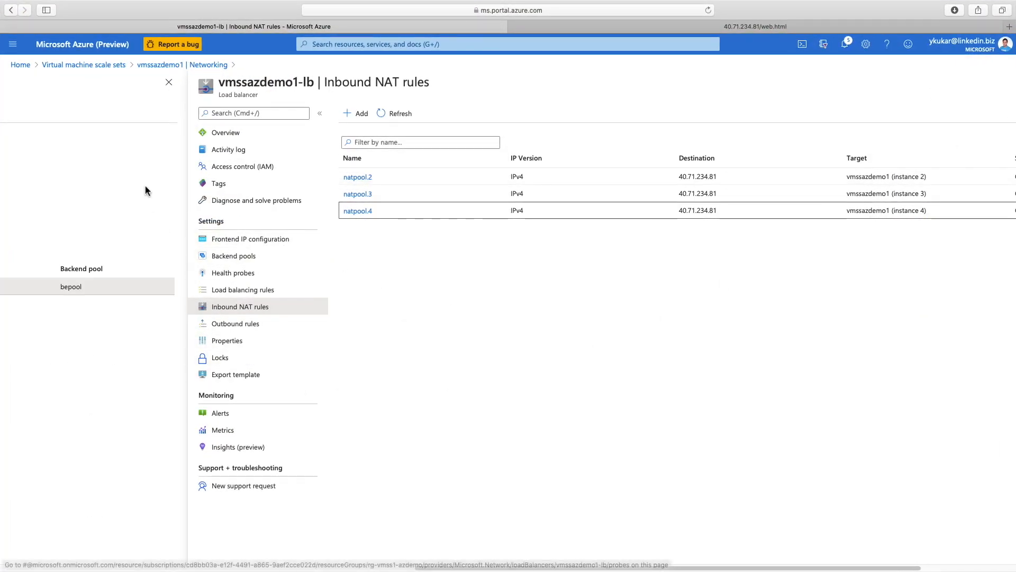
pyautogui.click(200, 64)
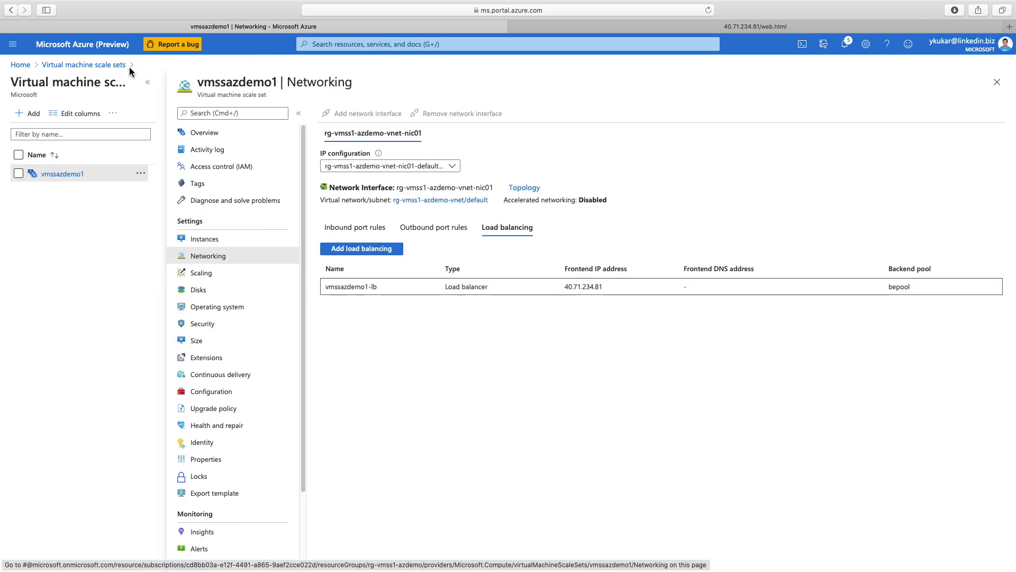
# Step: Open the scaling settings of vmssazdemo1 and set the manual scale instance count to 2
pyautogui.click(200, 273)
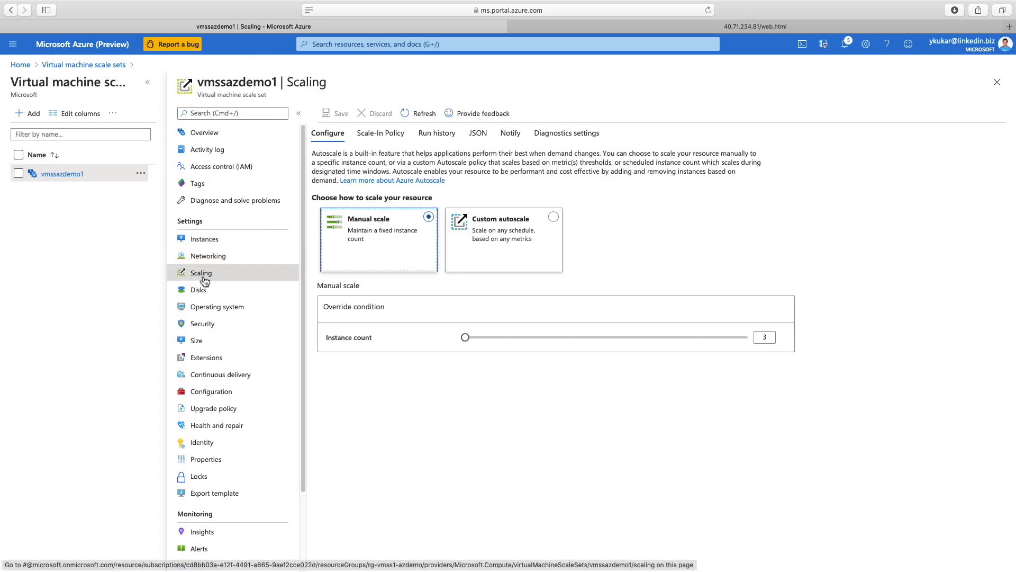
pyautogui.click(392, 249)
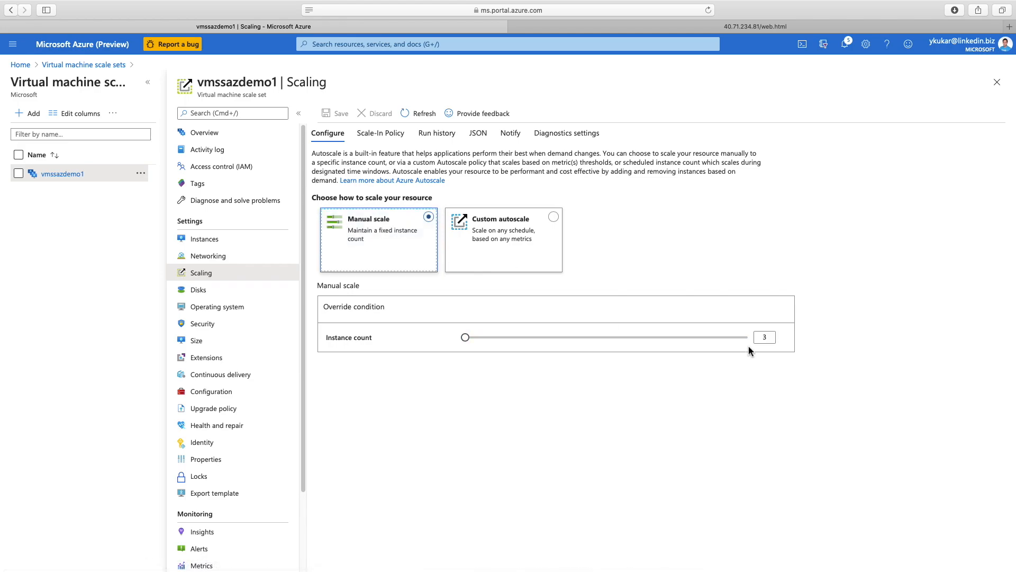
pyautogui.click(772, 340)
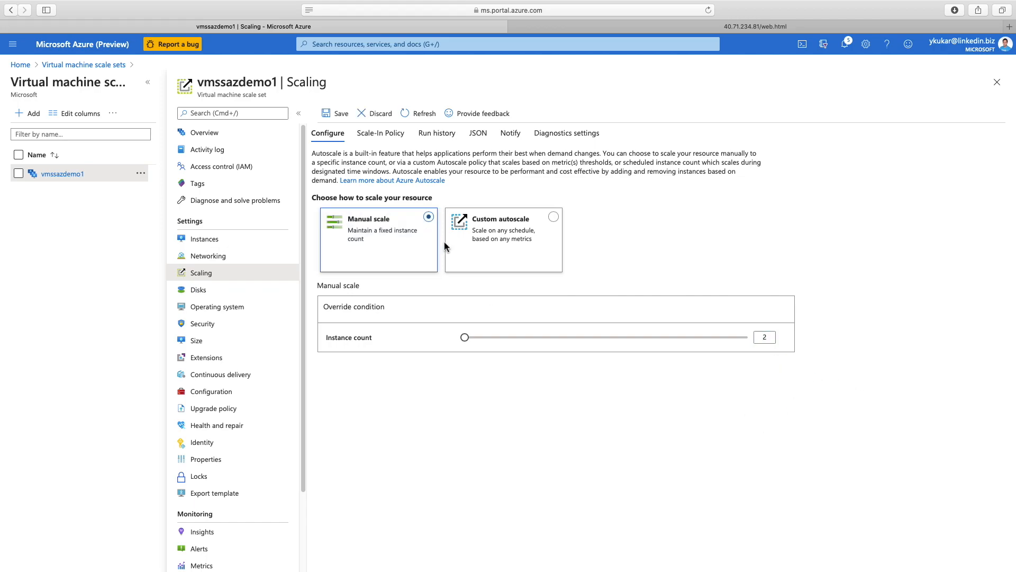
# Step: Select custom autoscale, review the criteria, action and cool down of a new scale rule, and close it without adding the rule
pyautogui.click(513, 256)
pyautogui.scroll(-1, 936, 288)
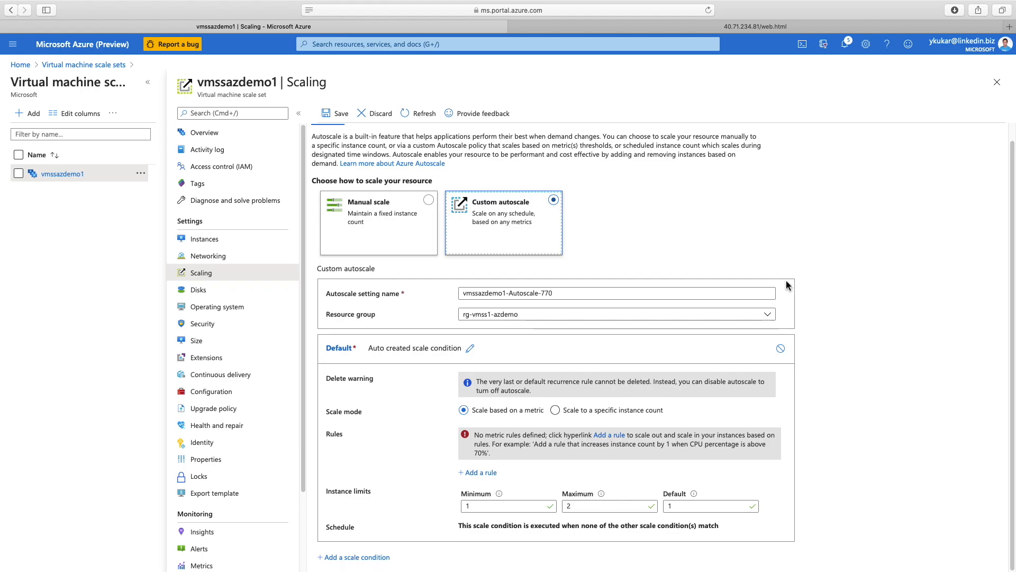
pyautogui.click(610, 435)
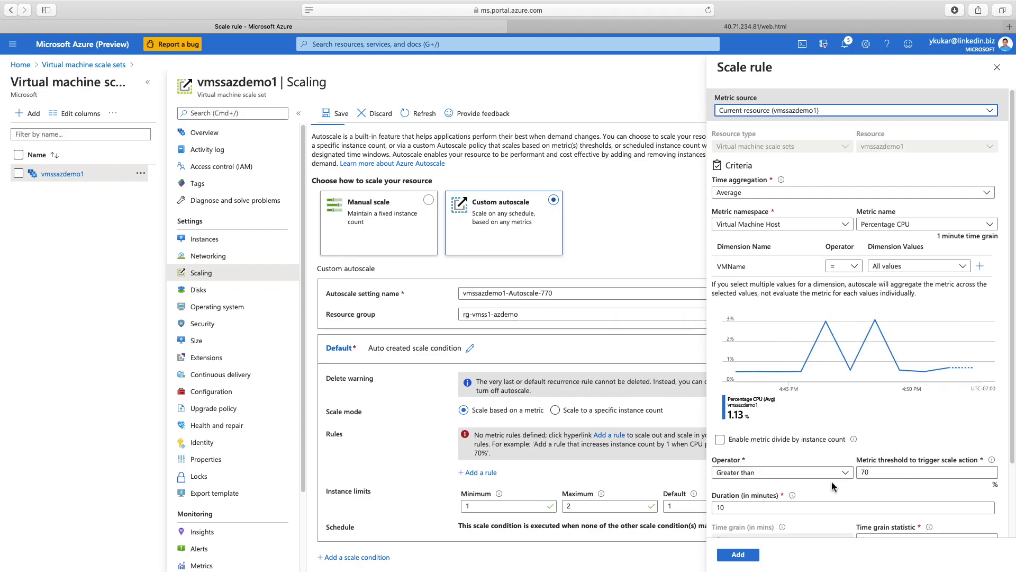
pyautogui.scroll(-3, 821, 460)
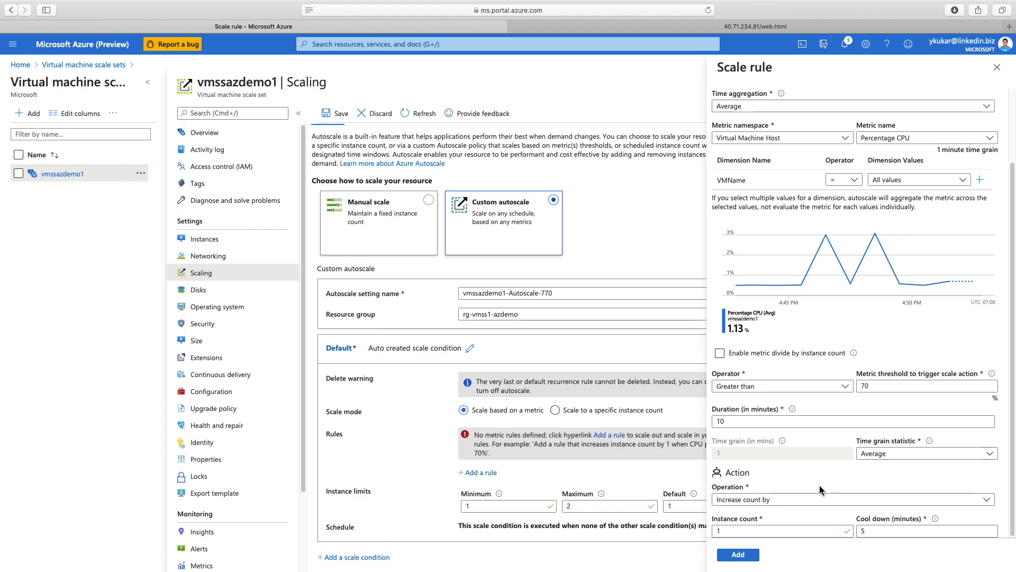
pyautogui.click(886, 535)
pyautogui.moveTo(885, 534); pyautogui.dragTo(834, 531)
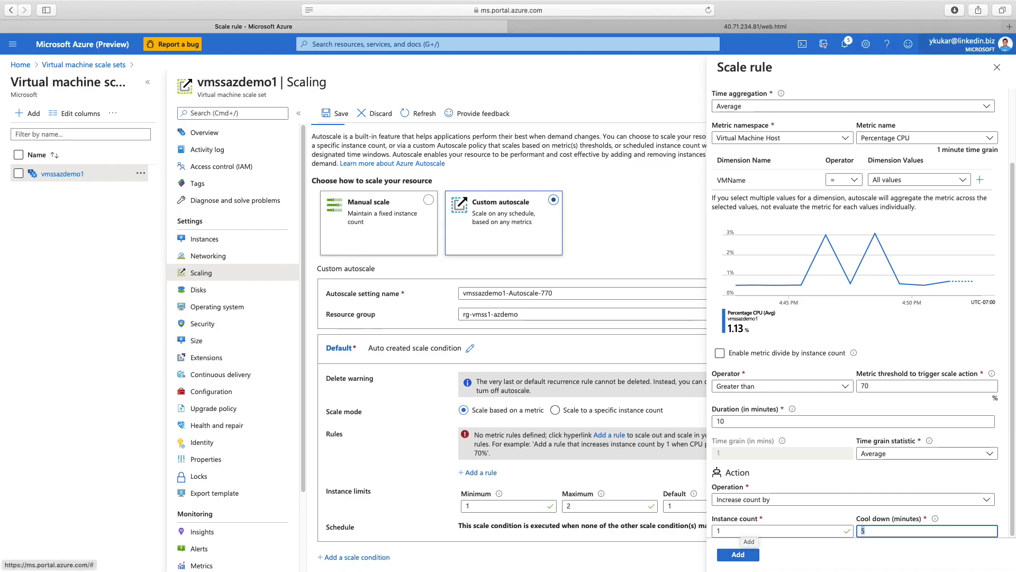
pyautogui.click(997, 67)
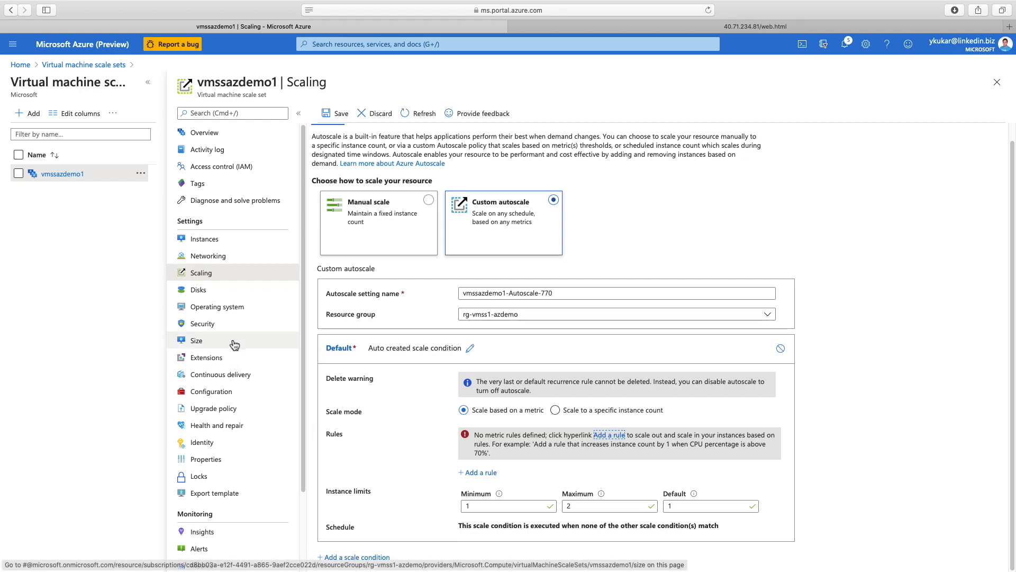
# Step: Examine the OS disk and data disk settings of vmssazdemo1
pyautogui.click(213, 306)
pyautogui.click(211, 290)
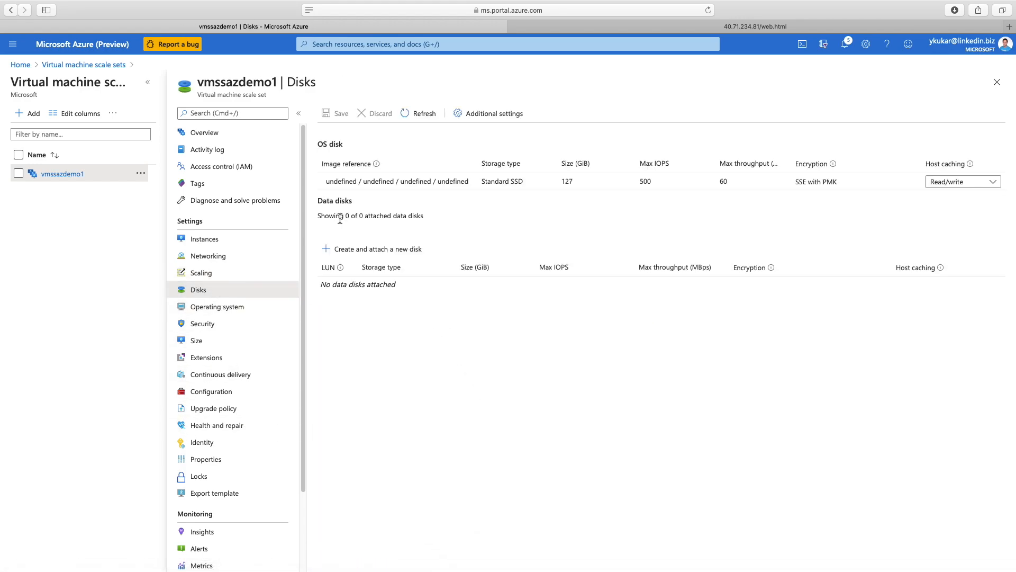
pyautogui.tripleClick(394, 181)
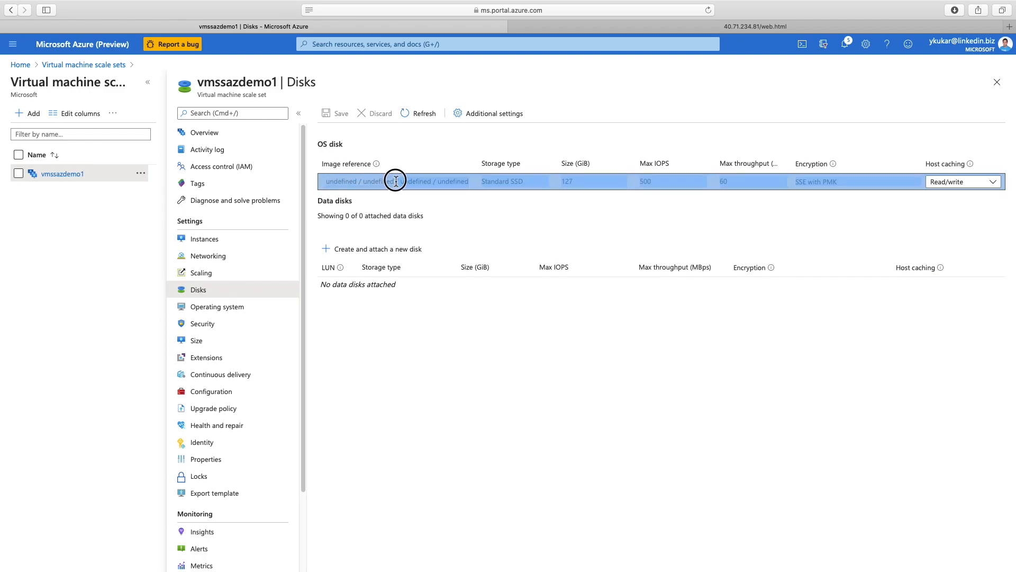
pyautogui.click(467, 180)
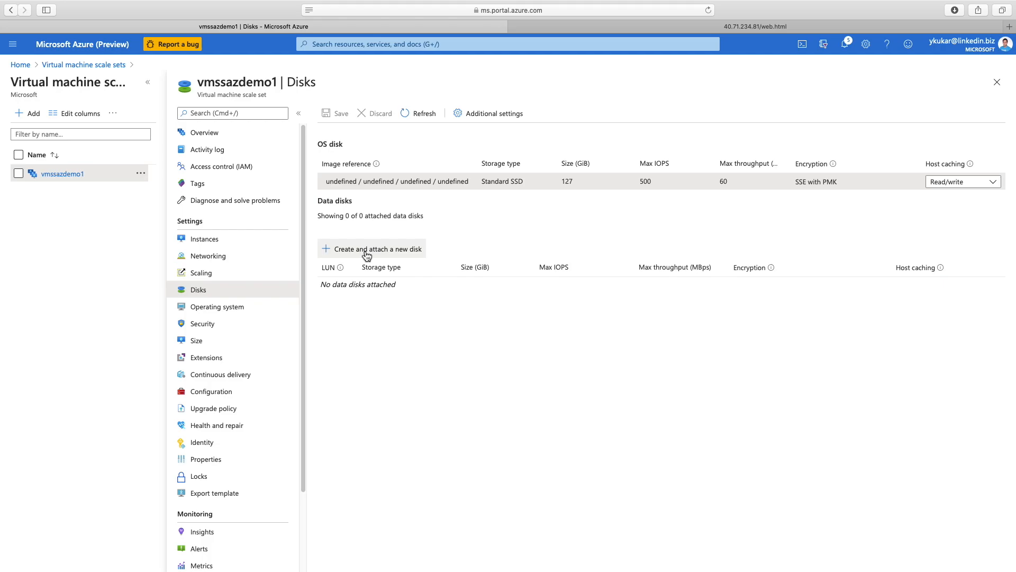
# Step: Review the image reference, automatic OS upgrades and Windows license settings of the scale set's operating system
pyautogui.click(226, 314)
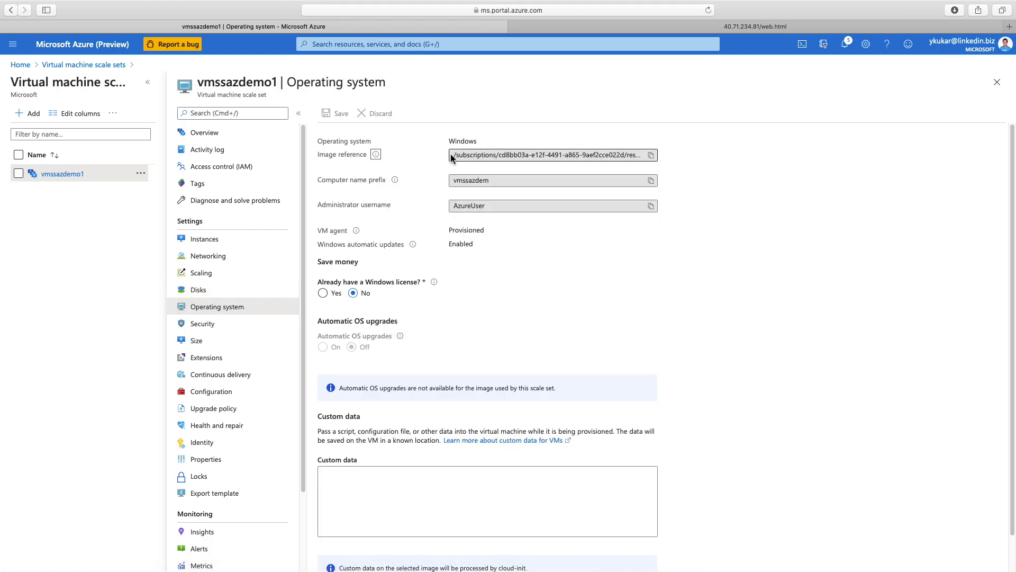
pyautogui.moveTo(455, 158); pyautogui.dragTo(650, 155)
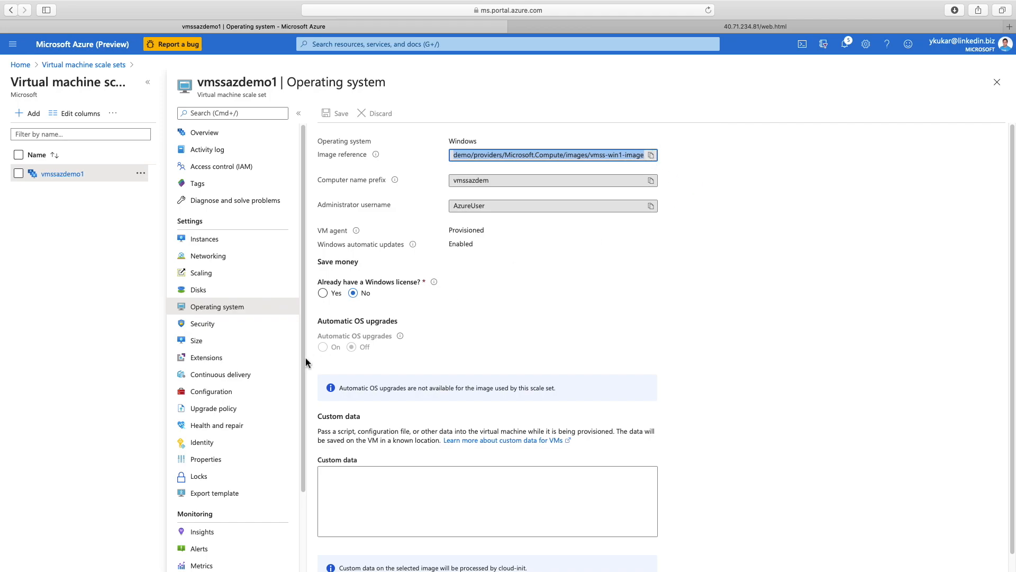
pyautogui.scroll(-1, 351, 319)
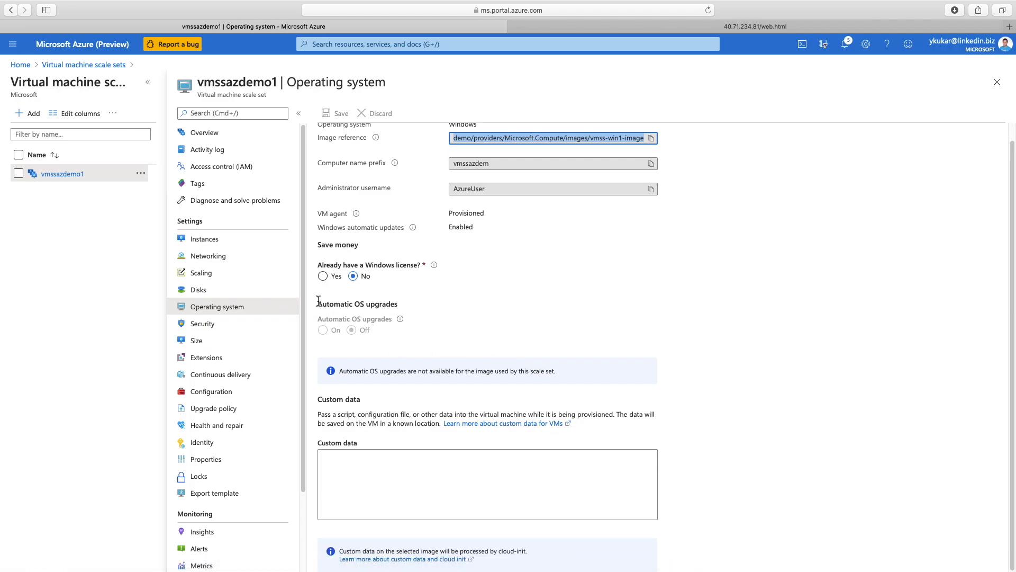
pyautogui.moveTo(318, 302); pyautogui.dragTo(402, 307)
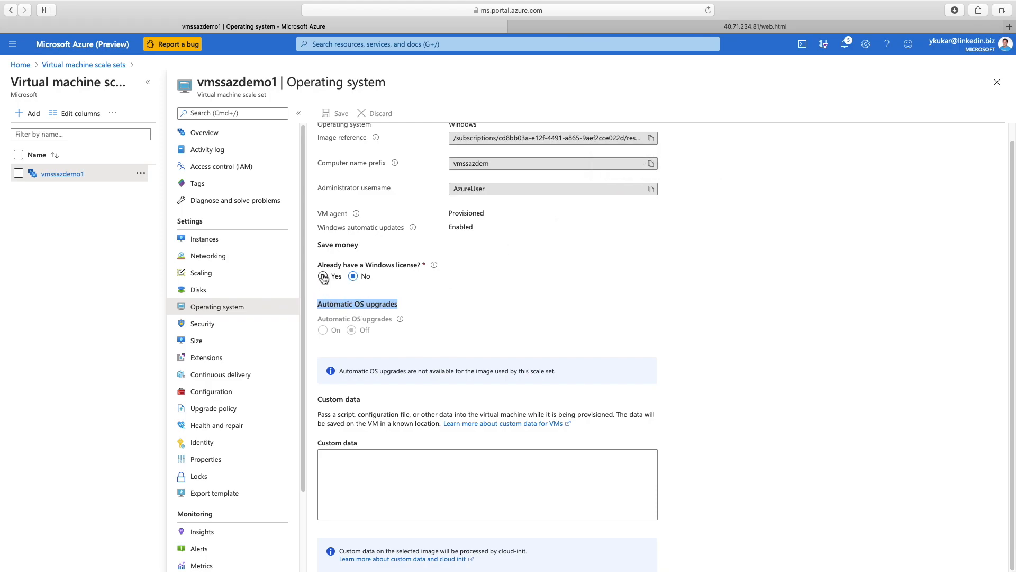
pyautogui.moveTo(319, 264); pyautogui.dragTo(438, 267)
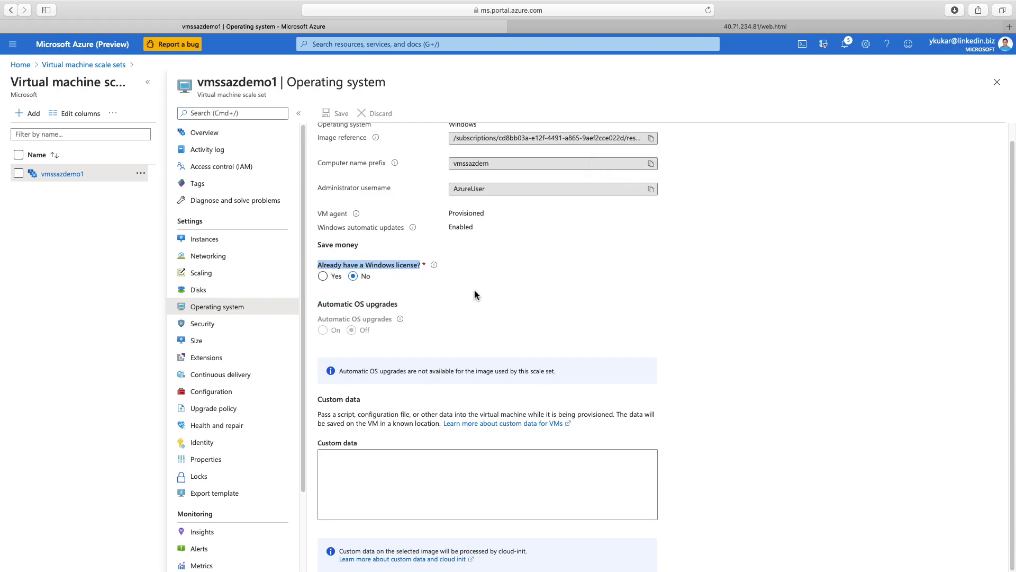
# Step: Declare an already owned Windows license of type Windows server, confirm its eligibility, and leave the operating system settings discarding the unsaved edits
pyautogui.click(334, 284)
pyautogui.click(504, 311)
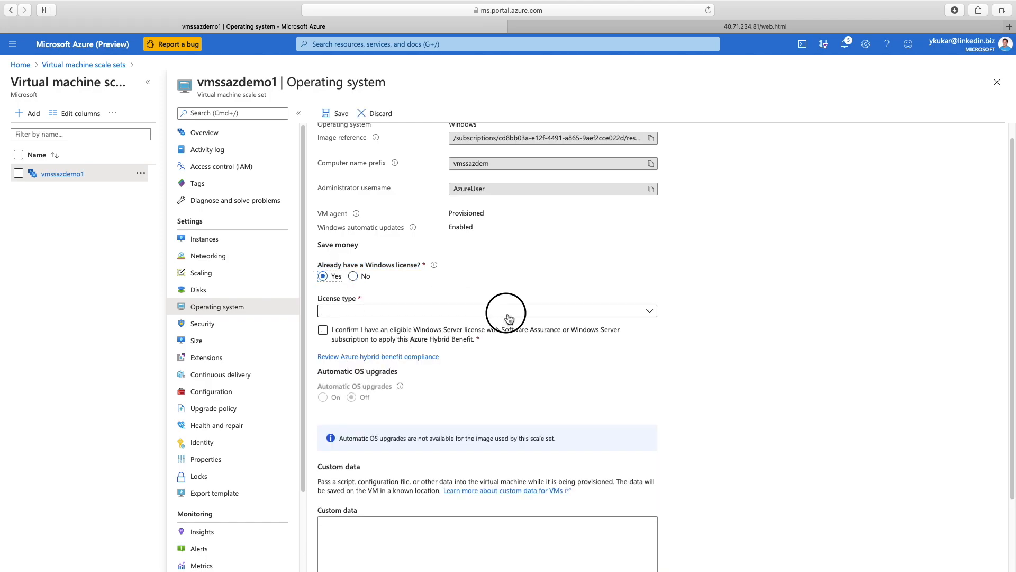
pyautogui.click(434, 326)
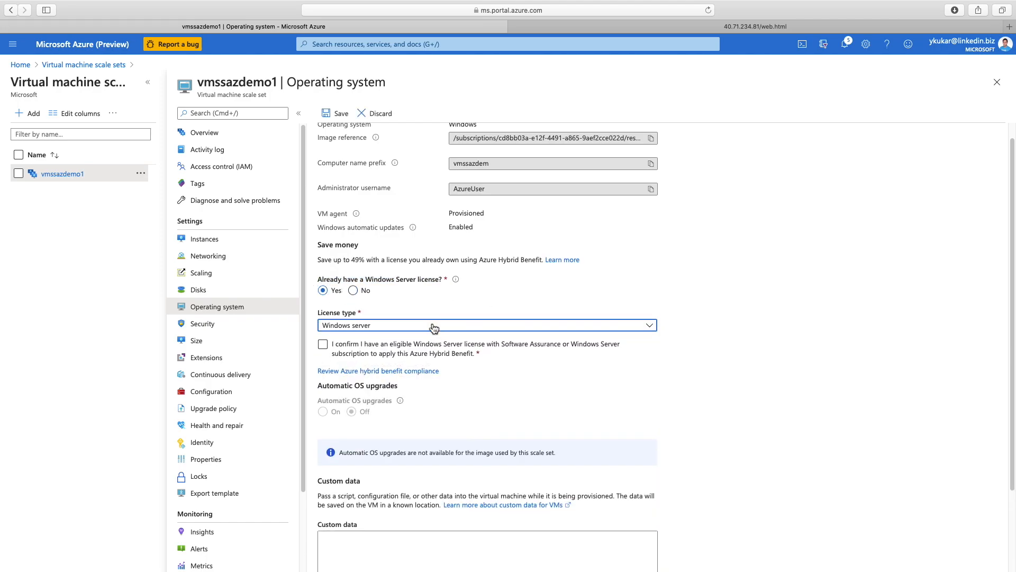
pyautogui.click(325, 346)
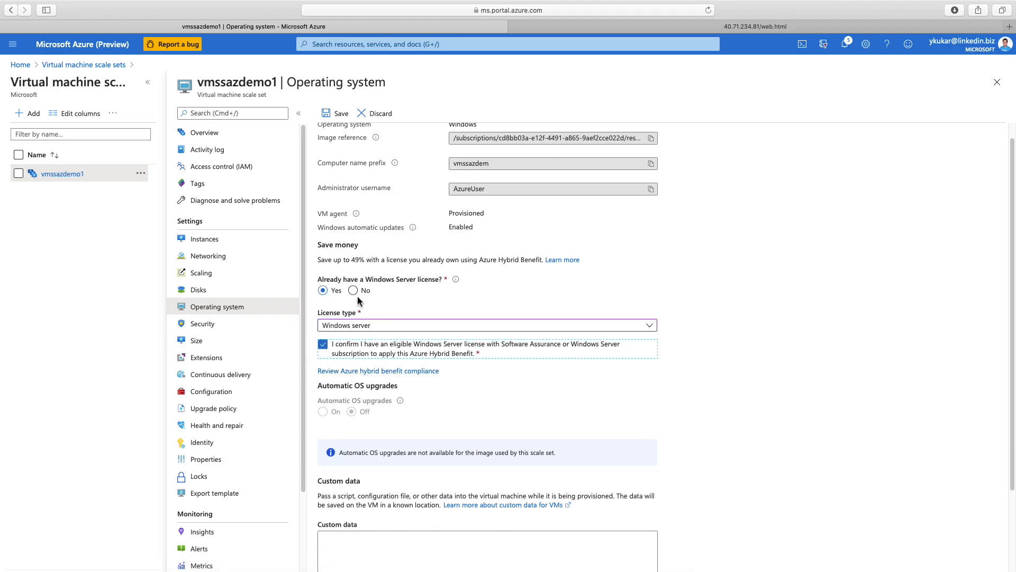
pyautogui.click(214, 356)
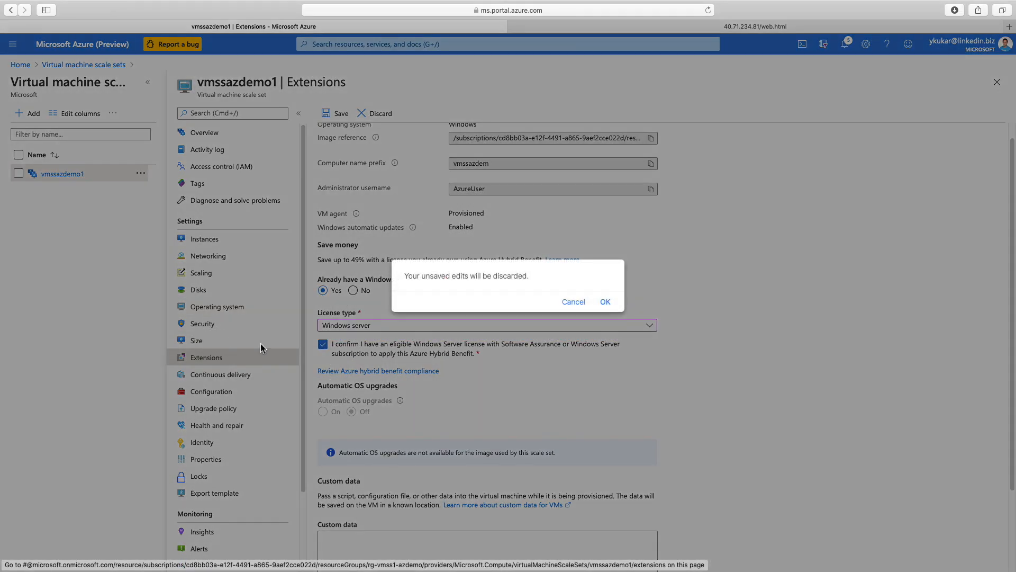
pyautogui.click(605, 306)
# Step: Review the available VM sizes for vmssazdemo1, highlighting D2s_v3, DS1_v2 and B1ms in turn without resizing
pyautogui.click(212, 342)
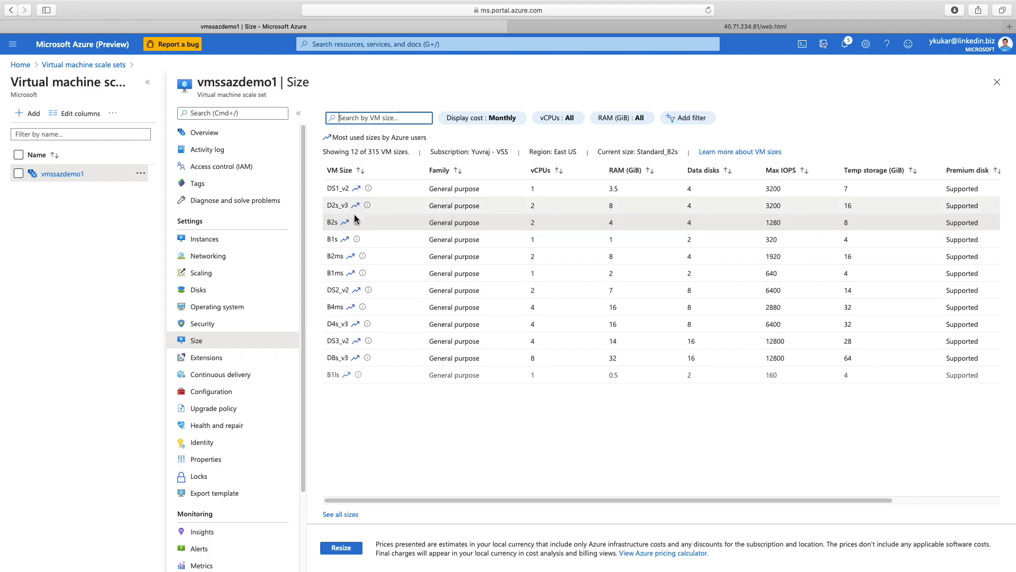
pyautogui.click(609, 207)
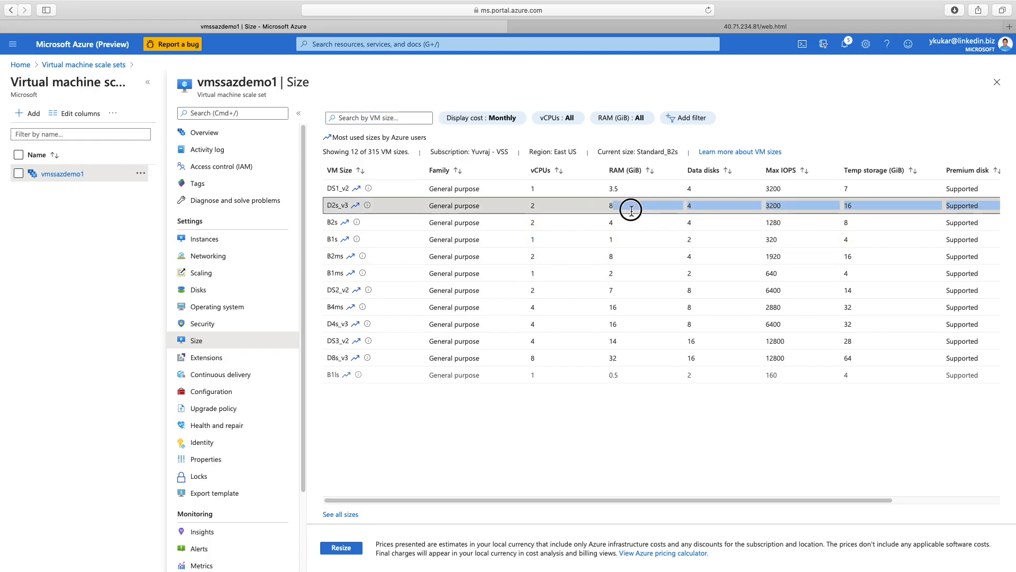
pyautogui.click(491, 189)
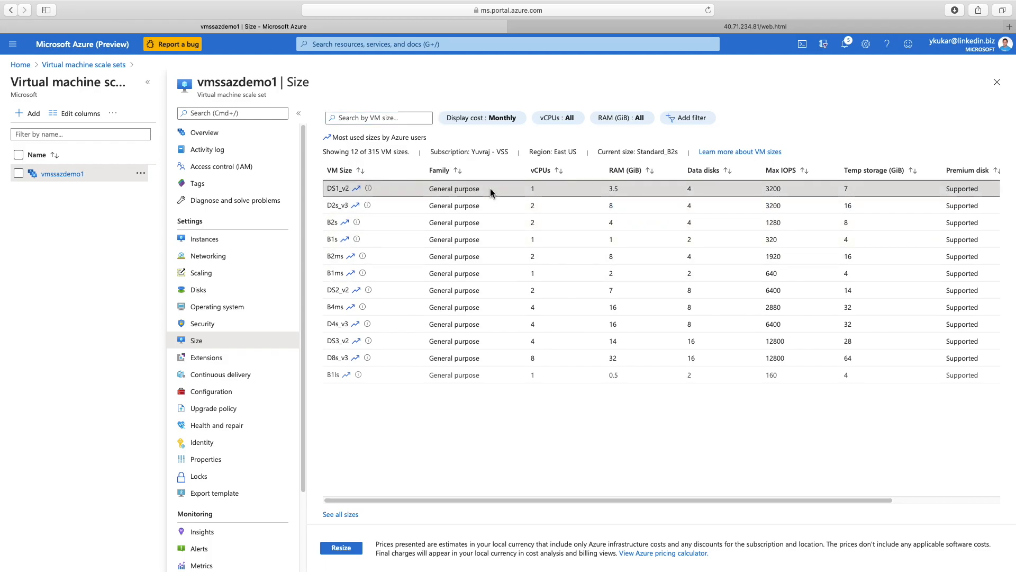
pyautogui.click(466, 273)
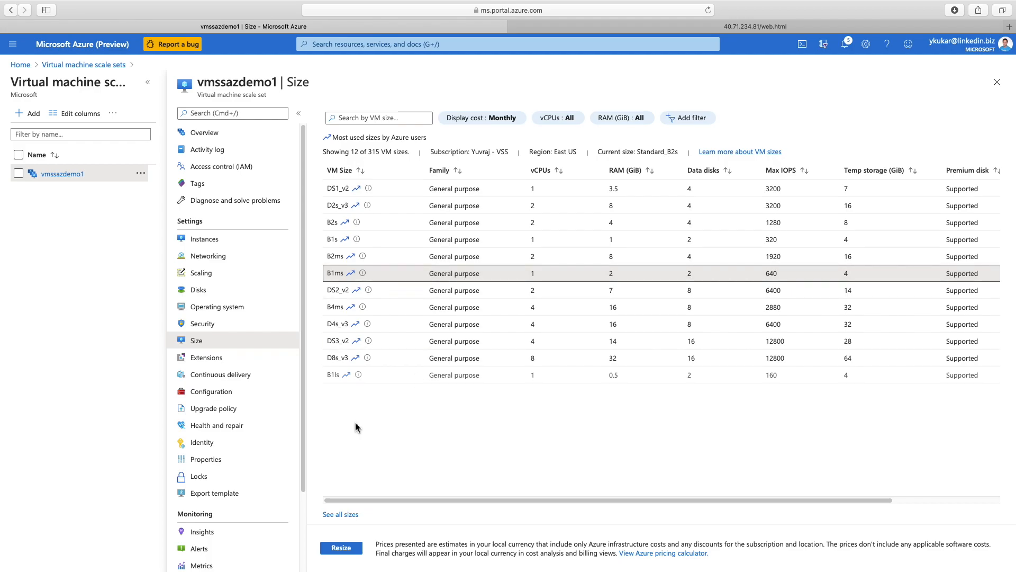
# Step: Examine the extensions installed on vmssazdemo1 and return to the scale set's overview
pyautogui.click(198, 360)
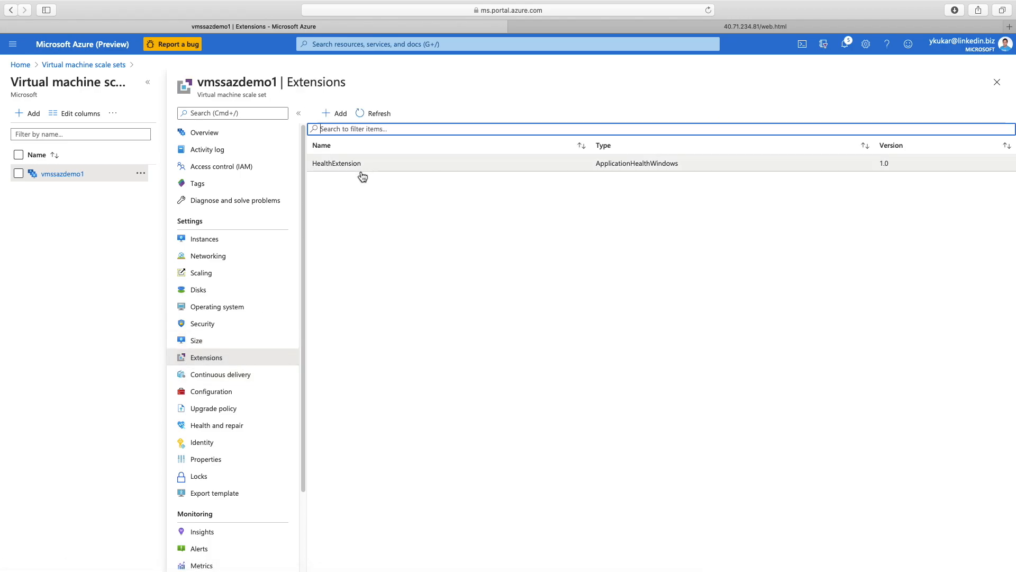
pyautogui.scroll(-3, 228, 405)
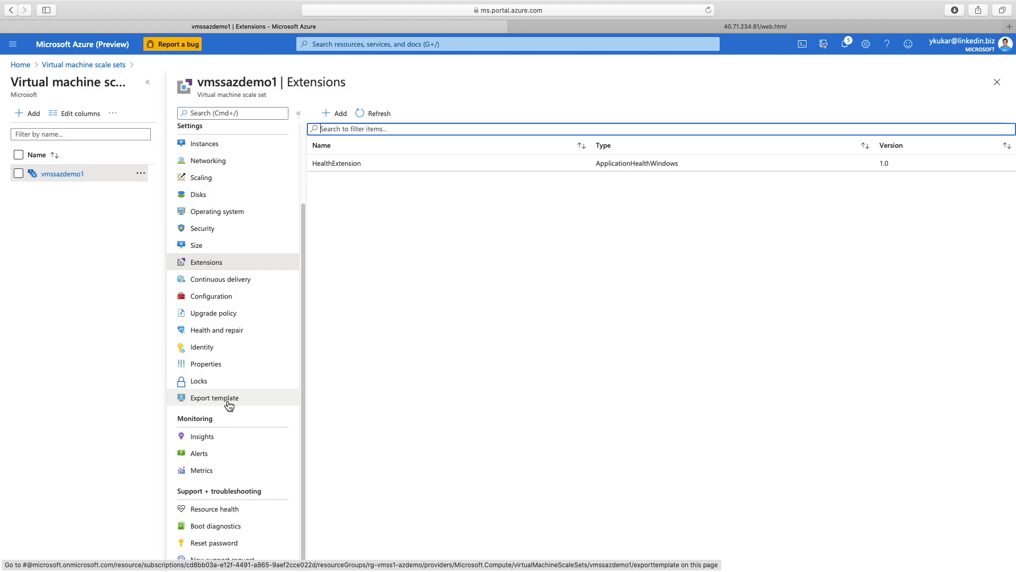
pyautogui.scroll(3, 229, 406)
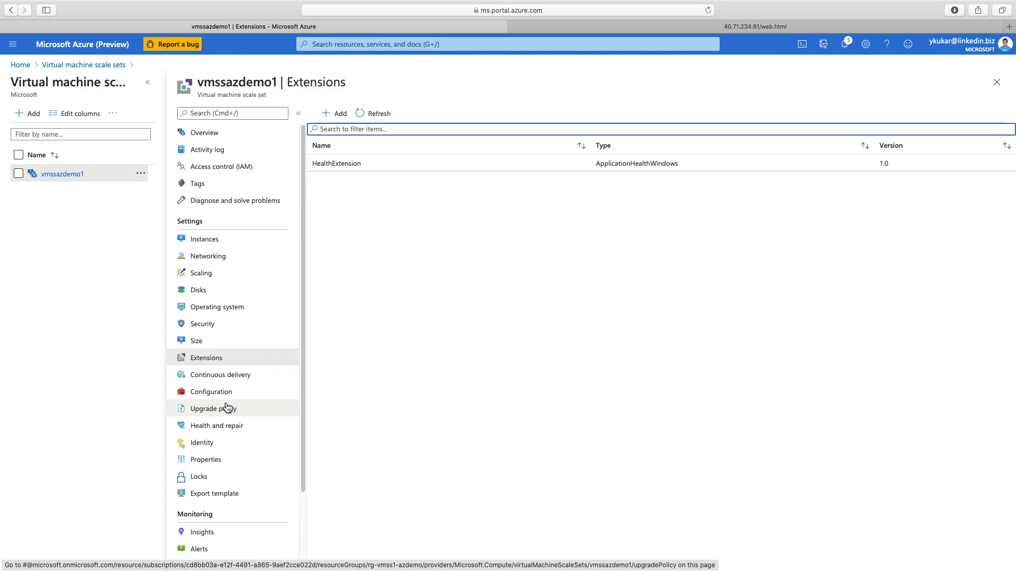
pyautogui.click(216, 137)
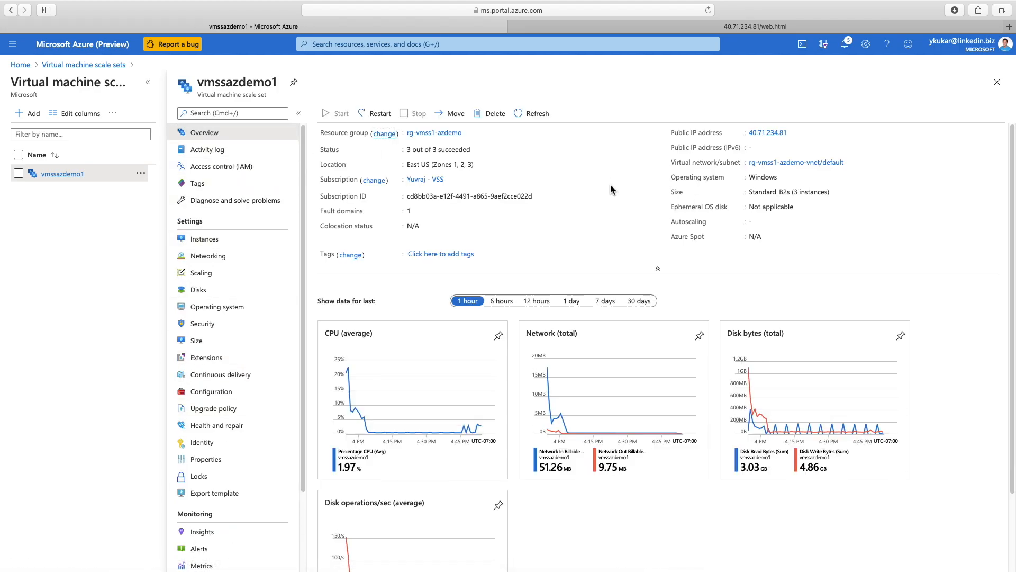